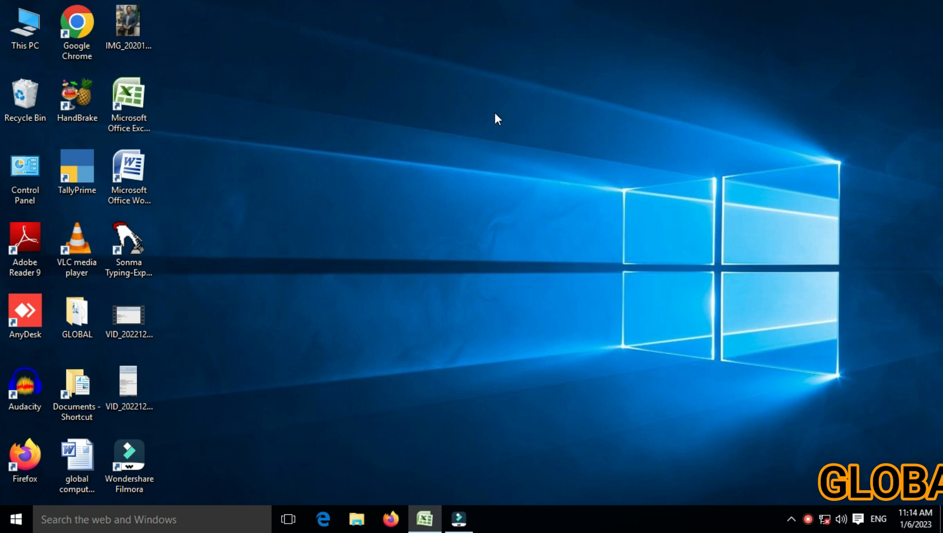
- Restore the INT marks workbook window from the Excel taskbar button
left_click(425, 518)
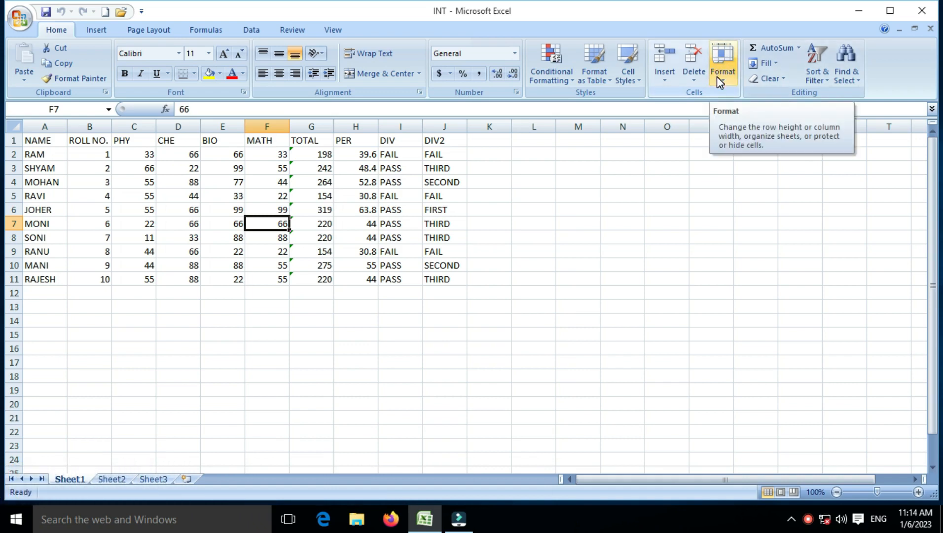
left_click(717, 77)
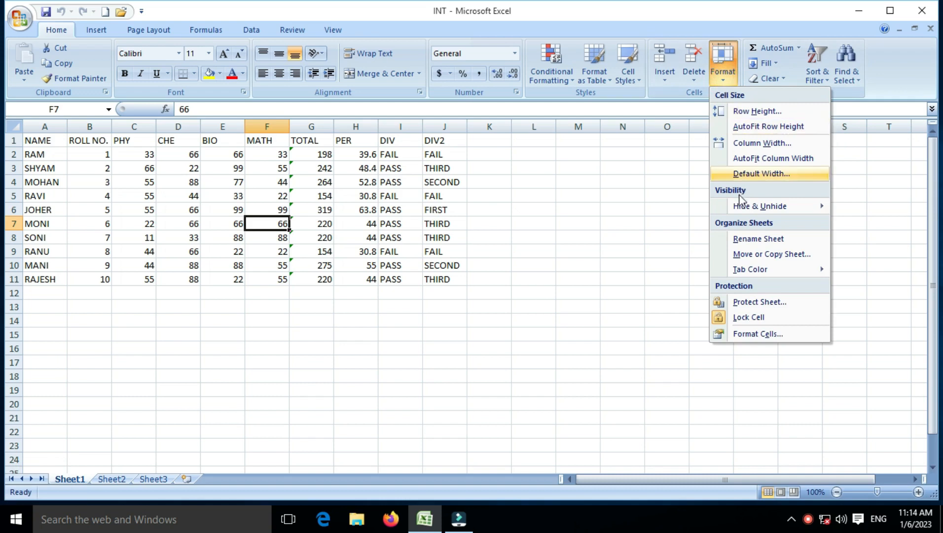
mouse_move(741, 208)
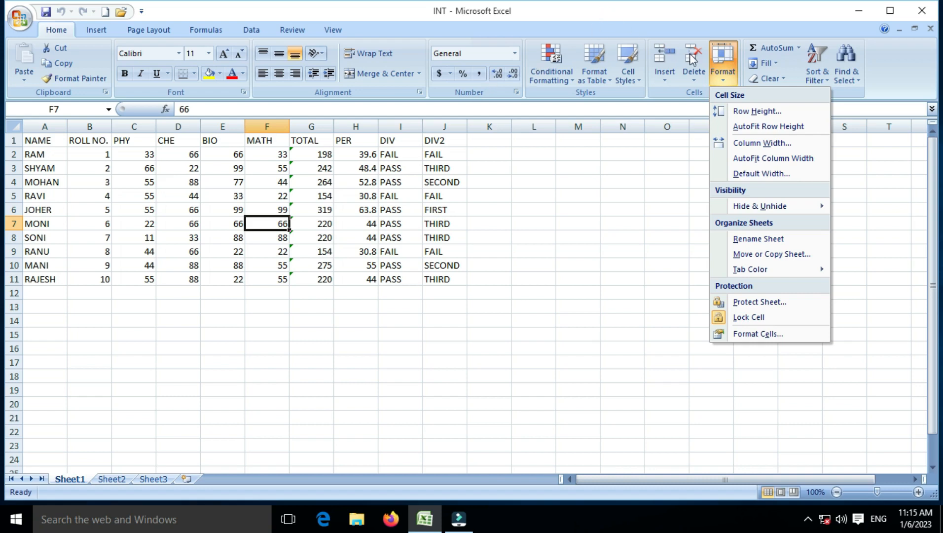
left_click(161, 207)
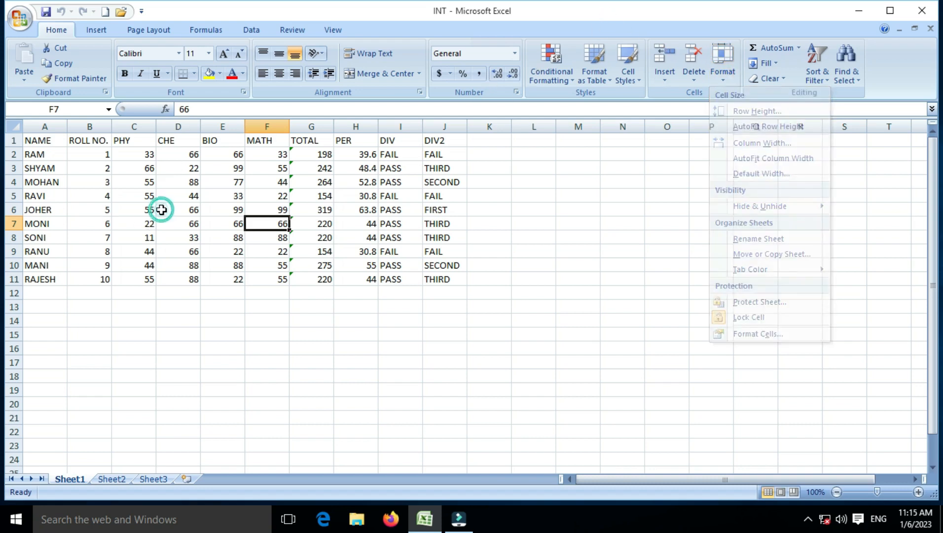
left_click(159, 204)
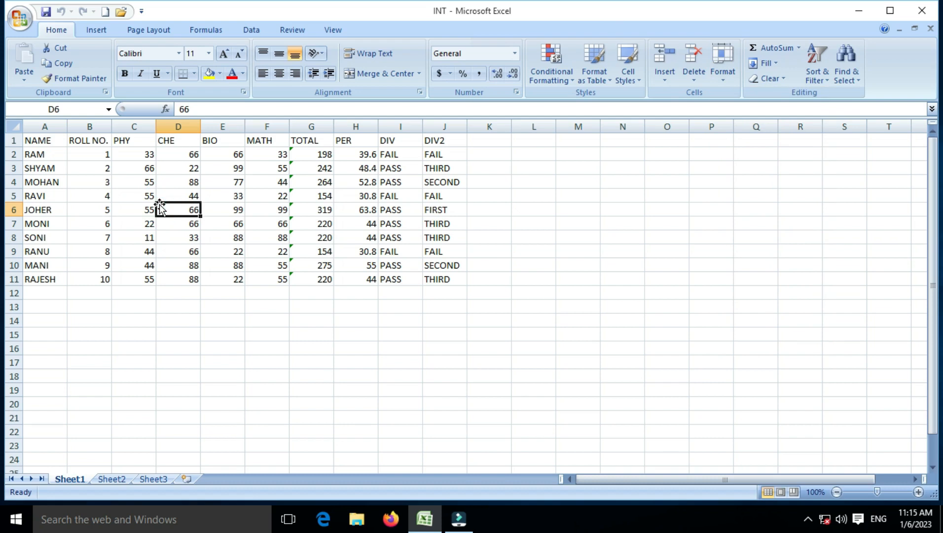
key("Left")
key("Left")
key("Left")
key("Up")
key("Up")
key("Up")
key("Up")
key("Up")
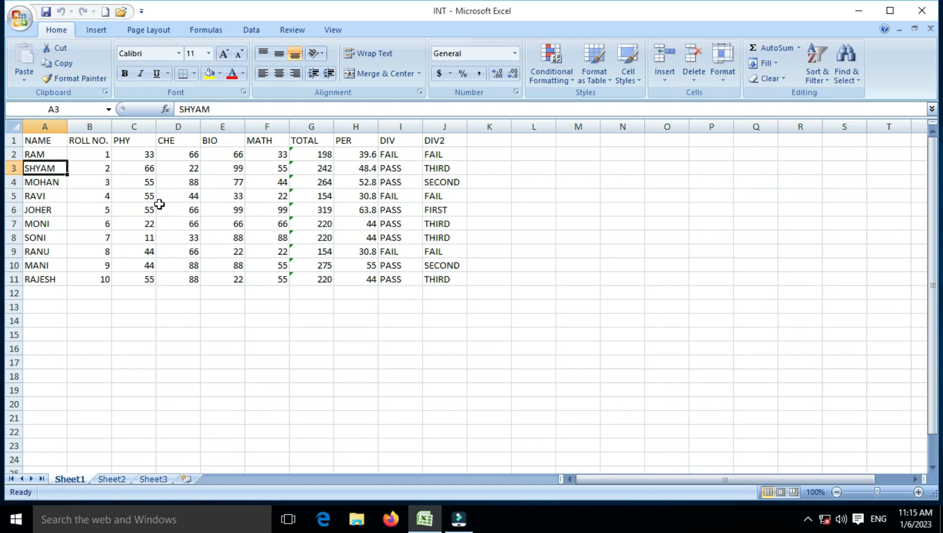
key("Right")
key("Right")
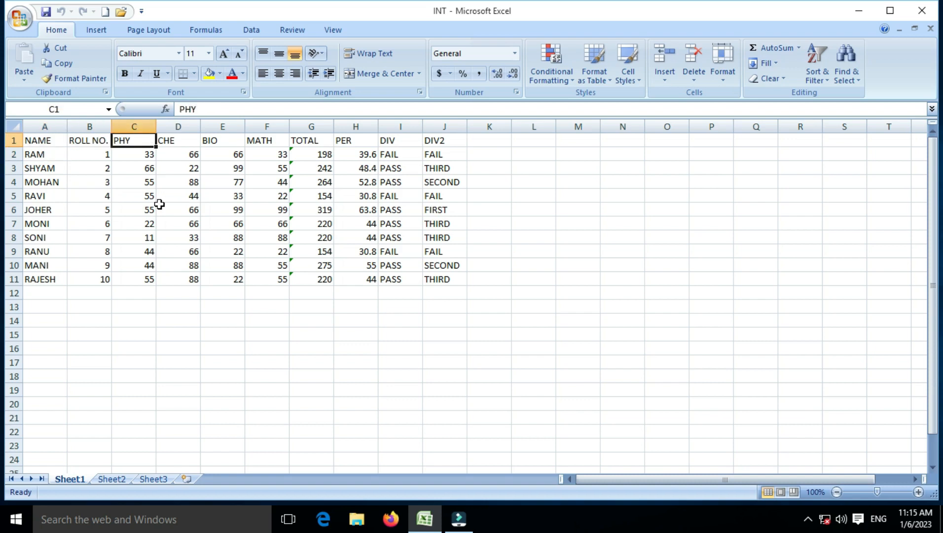
key("Down")
key("Down")
key("Down")
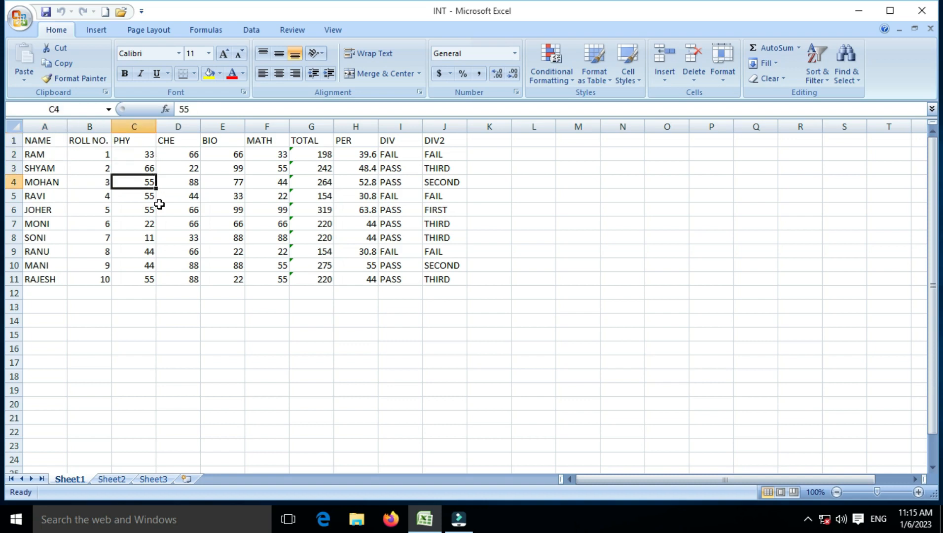
key("Right")
key("Right")
key("Right")
key("Right")
key("Right")
key("Right")
key("Right")
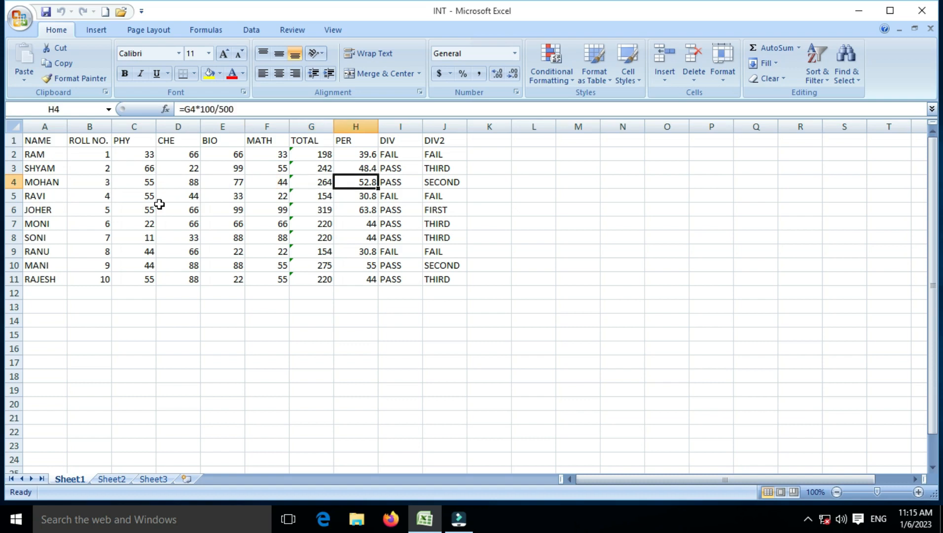
key("Down")
key("Left")
key("Left")
key("Left")
key("Left")
key("Left")
key("Left")
key("Left")
key("Left")
key("Left")
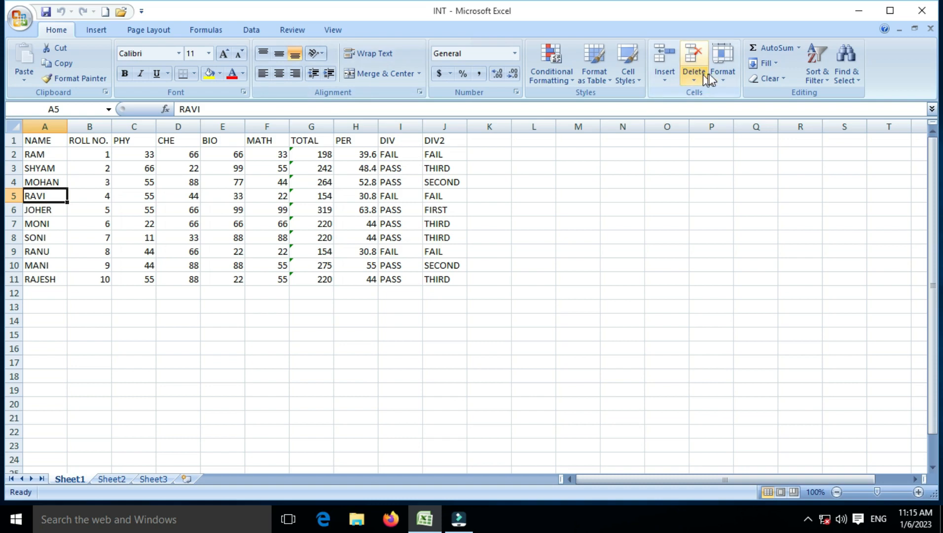
left_click(723, 74)
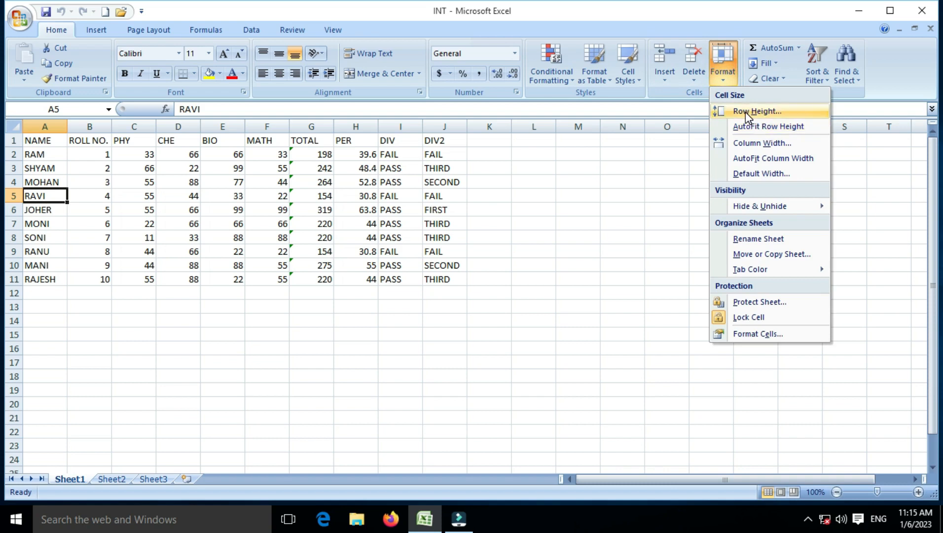
left_click(219, 207)
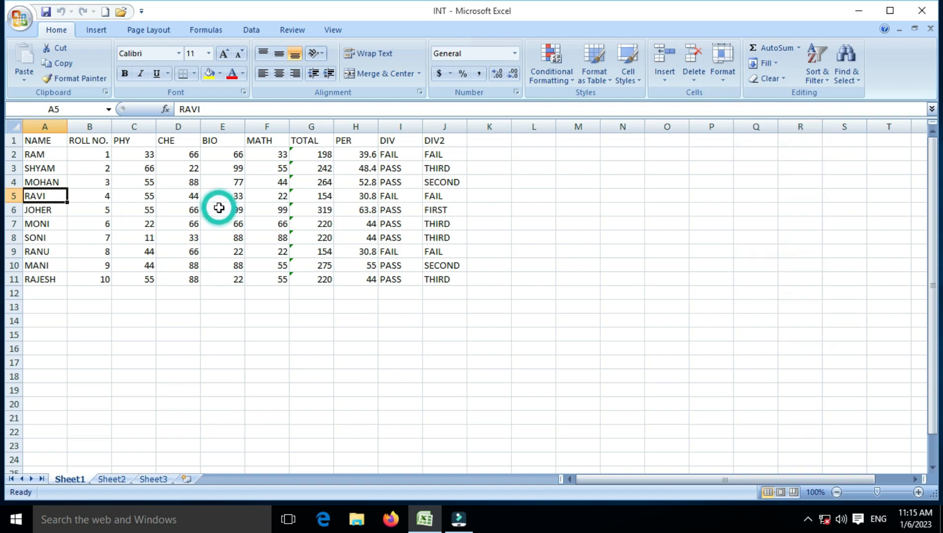
left_click(219, 207)
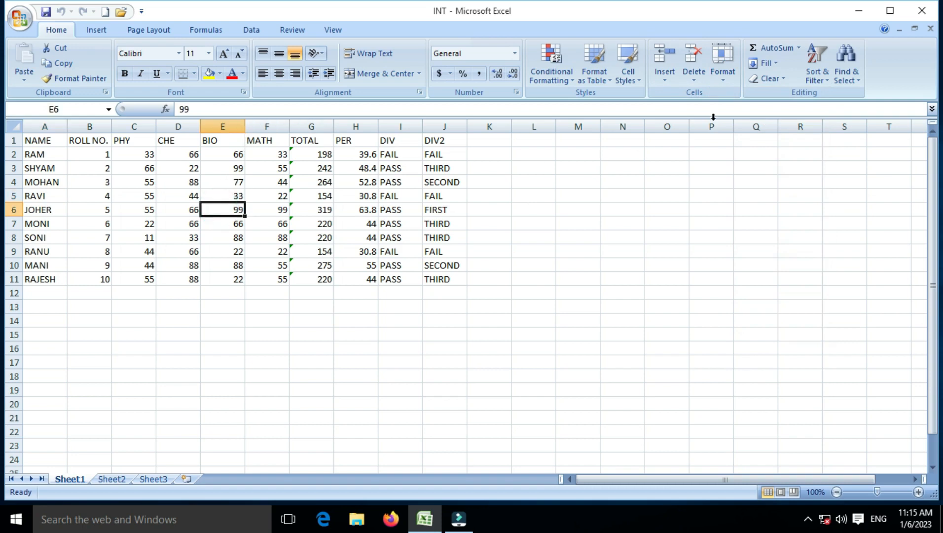
- Set row 6, JOHER's row, to a height of 50 instead of 15
left_click(723, 74)
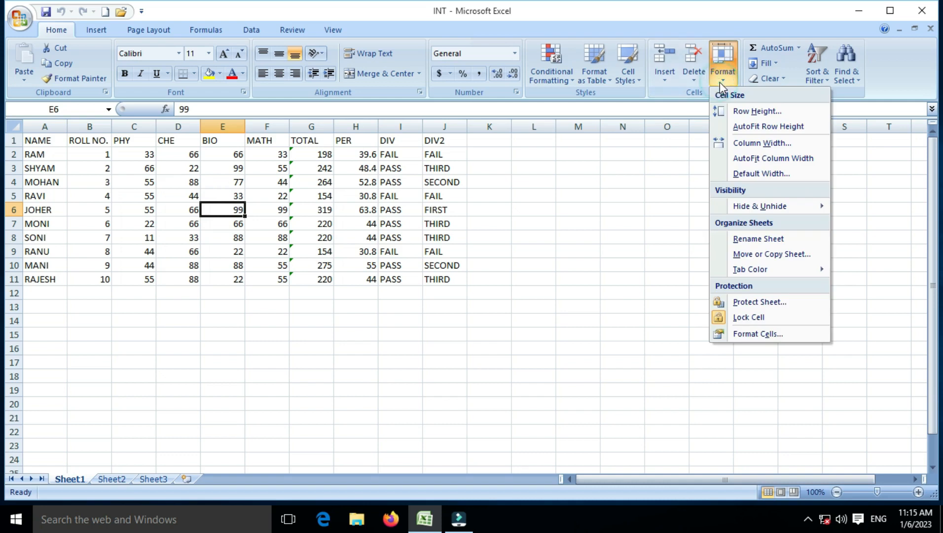
left_click(739, 112)
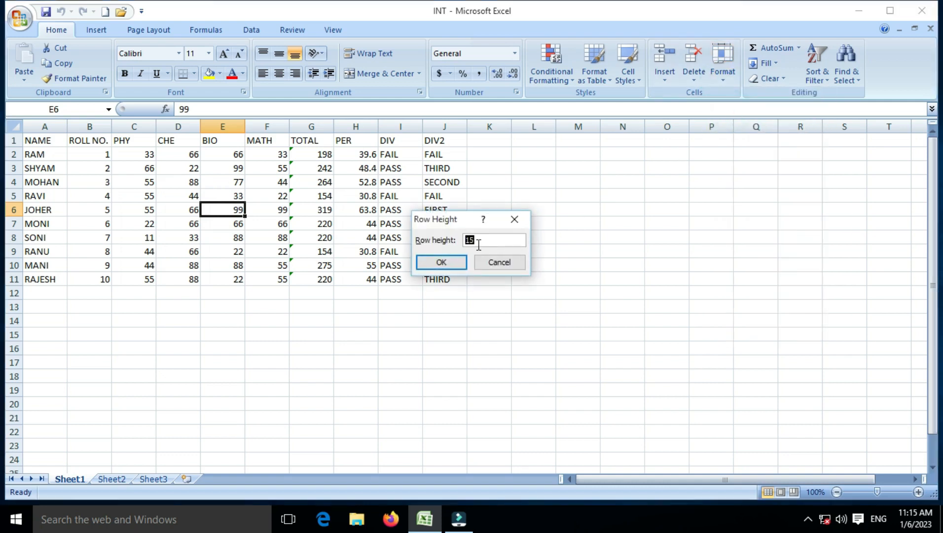
key("BackSpace")
type("50")
key("Return")
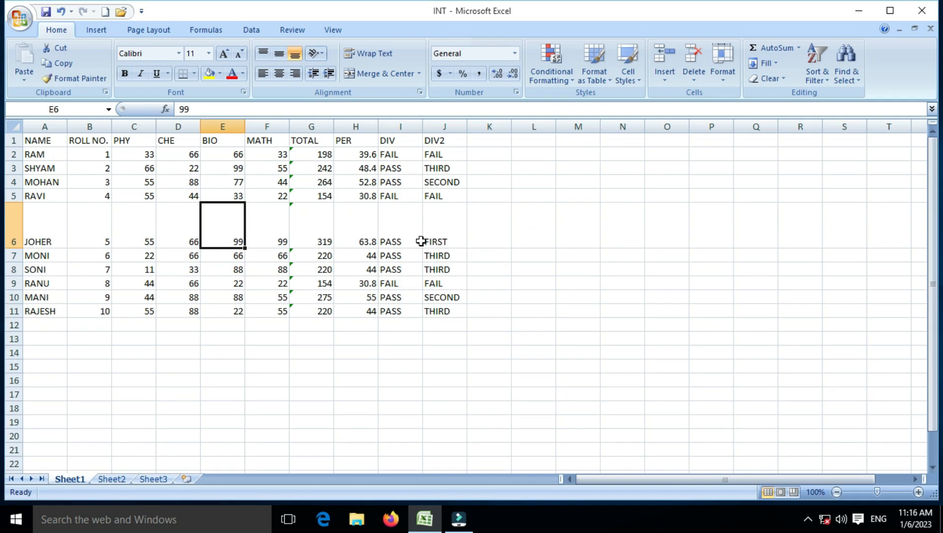
left_click(724, 76)
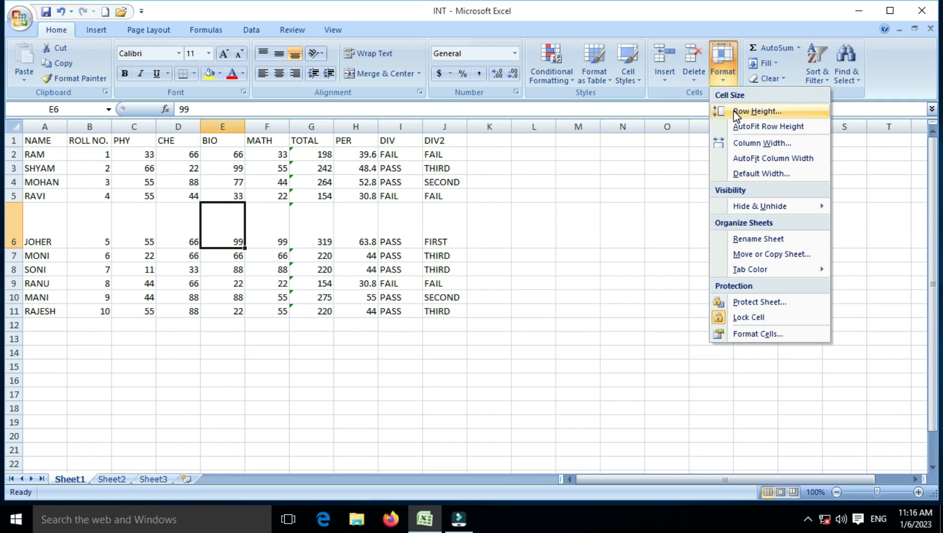
- AutoFit row 6 back to normal, then give rows 2–7 a height of 25
left_click(792, 129)
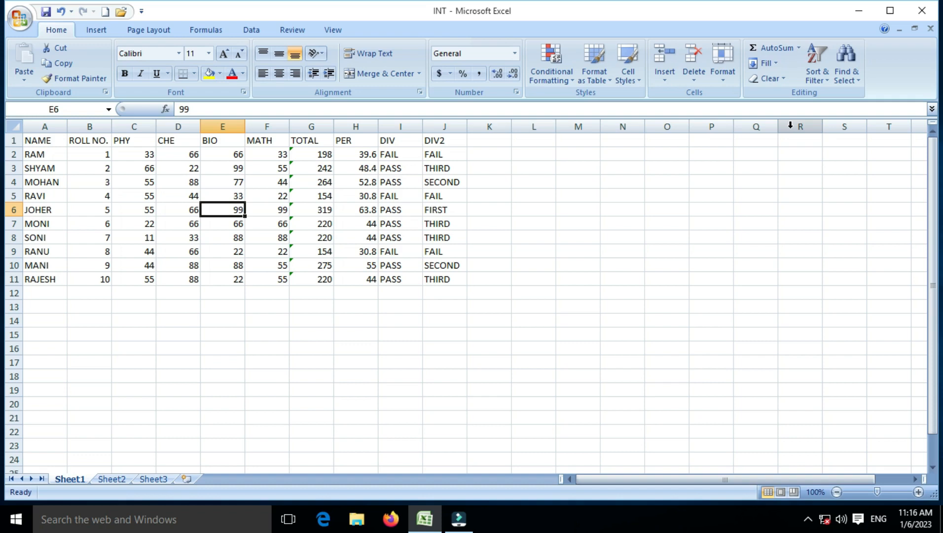
left_click_drag(232, 158, 238, 226)
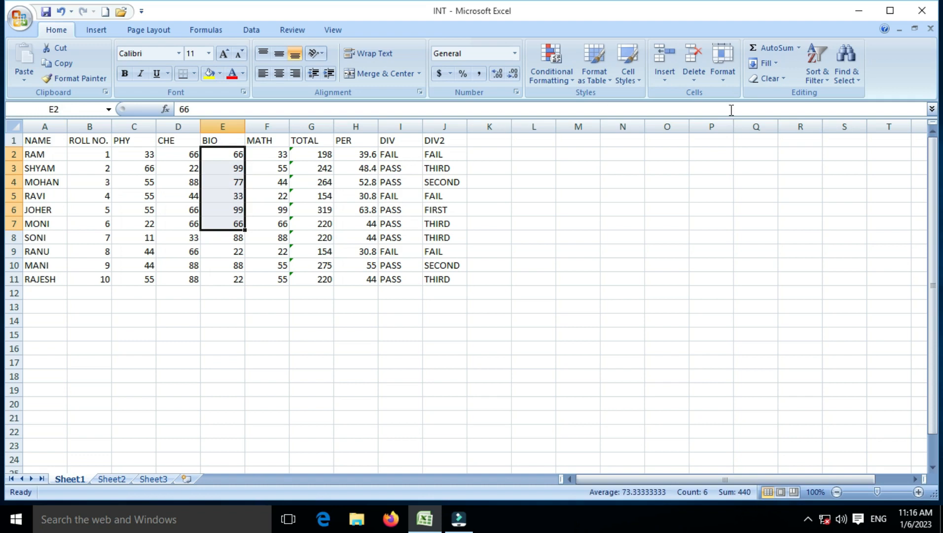
left_click(723, 66)
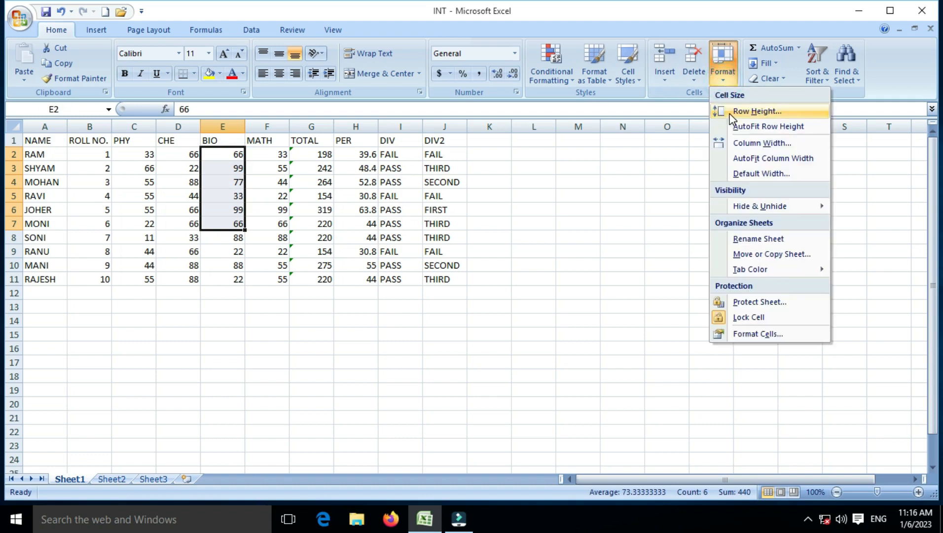
left_click(730, 114)
type("25")
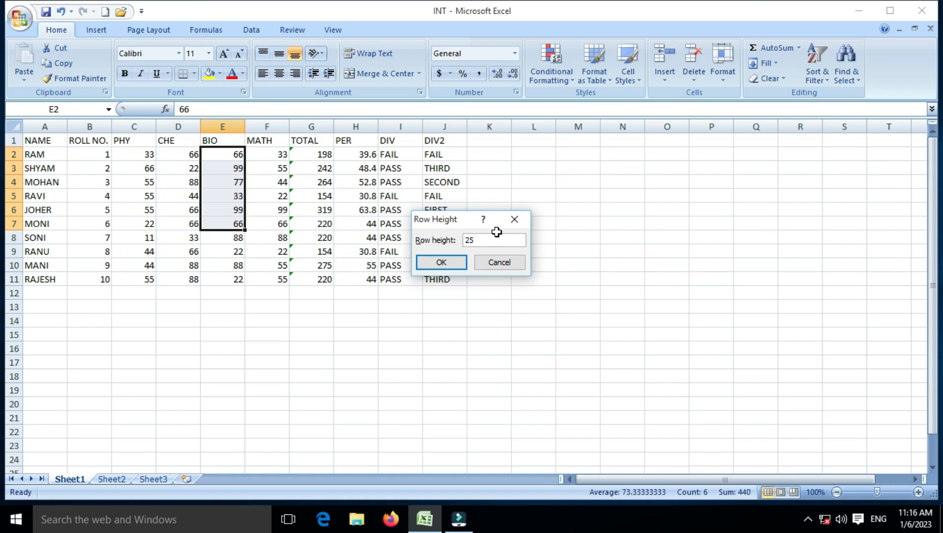
key("Return")
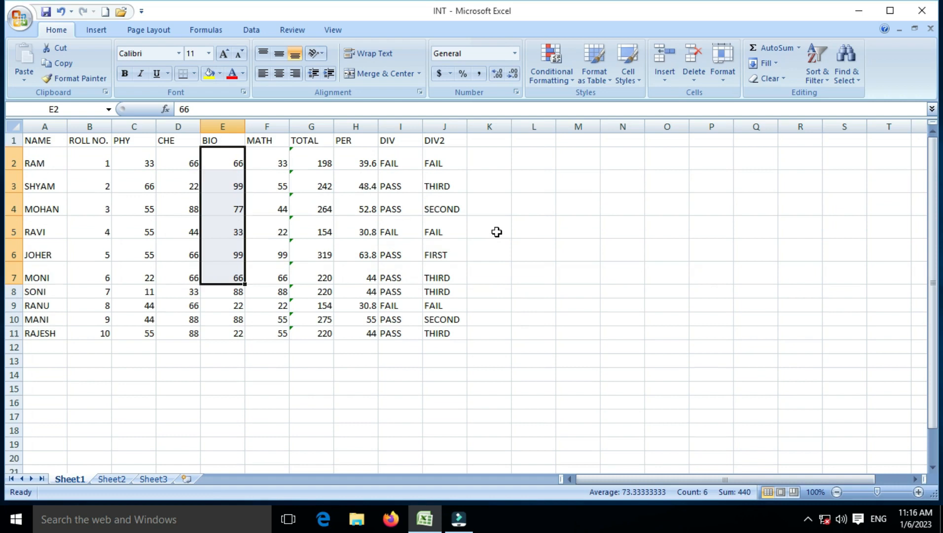
- AutoFit rows 2–7 back to normal and set the MATH column F width to 20
left_click(723, 74)
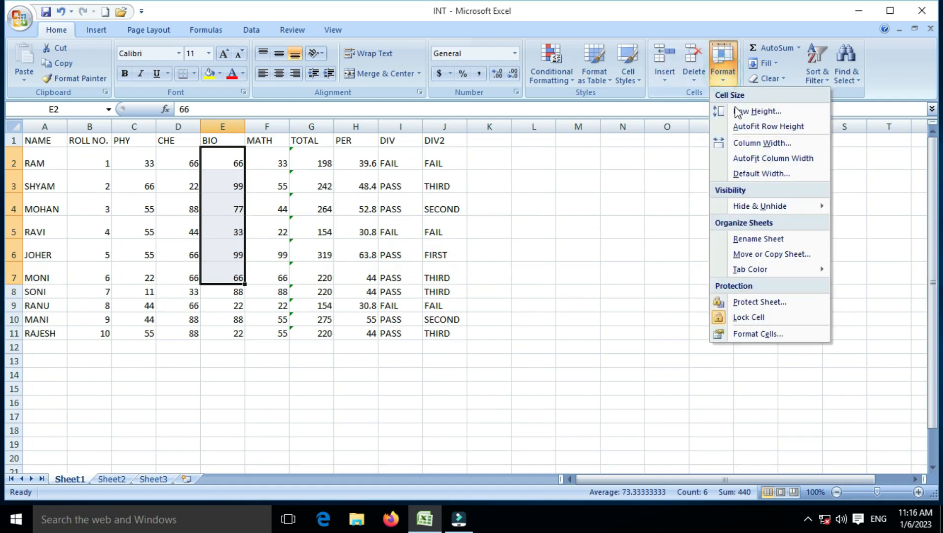
left_click(750, 127)
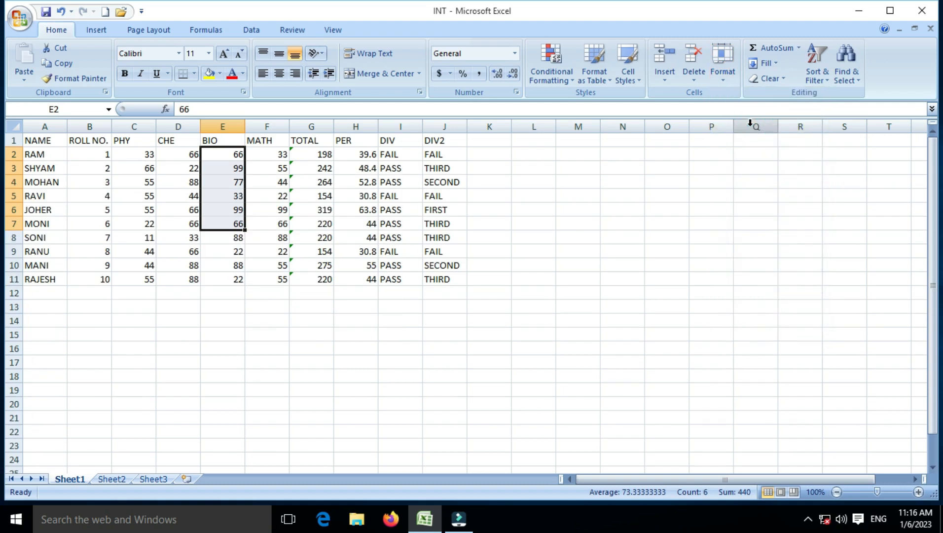
left_click(281, 193)
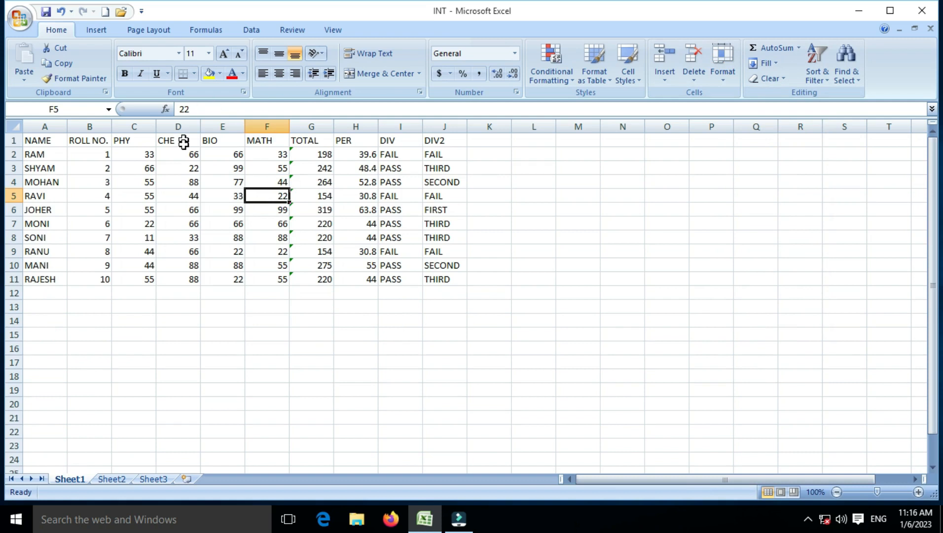
left_click(256, 182)
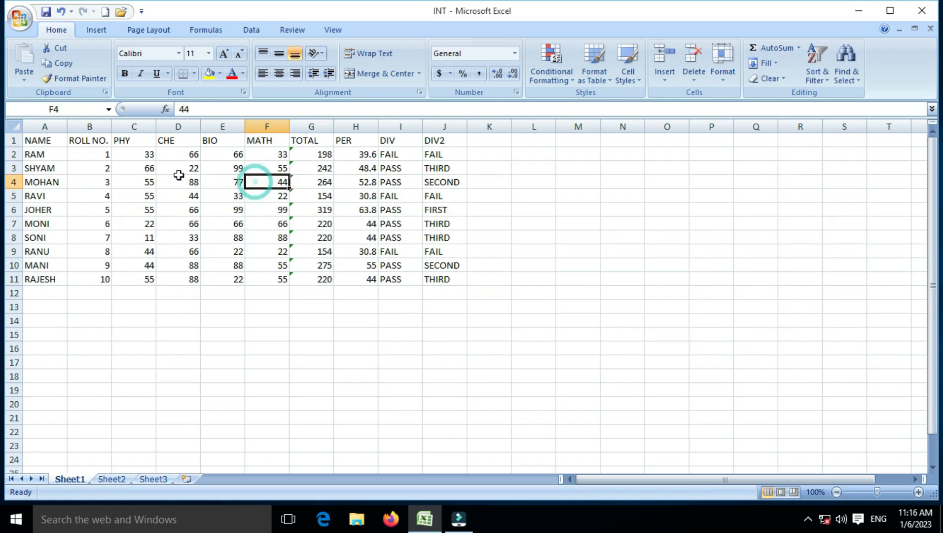
left_click(729, 74)
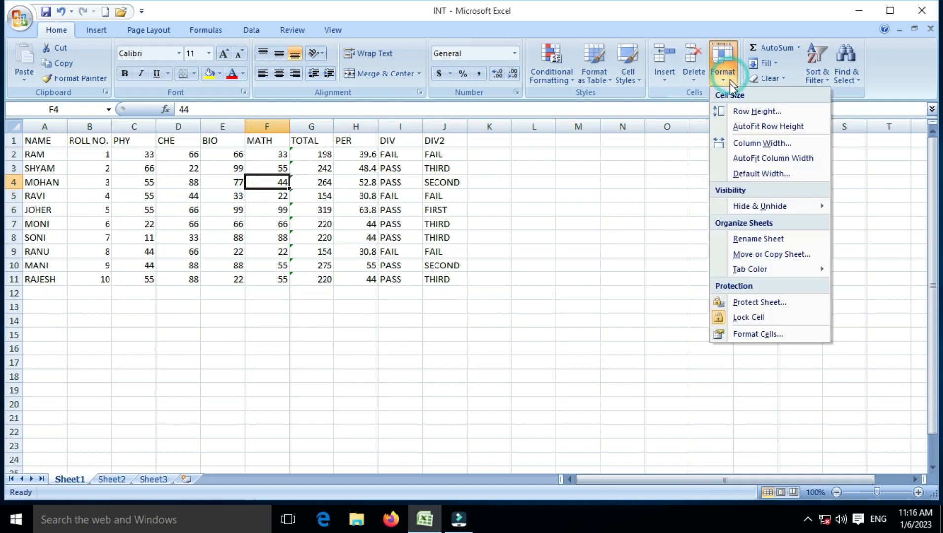
left_click(761, 143)
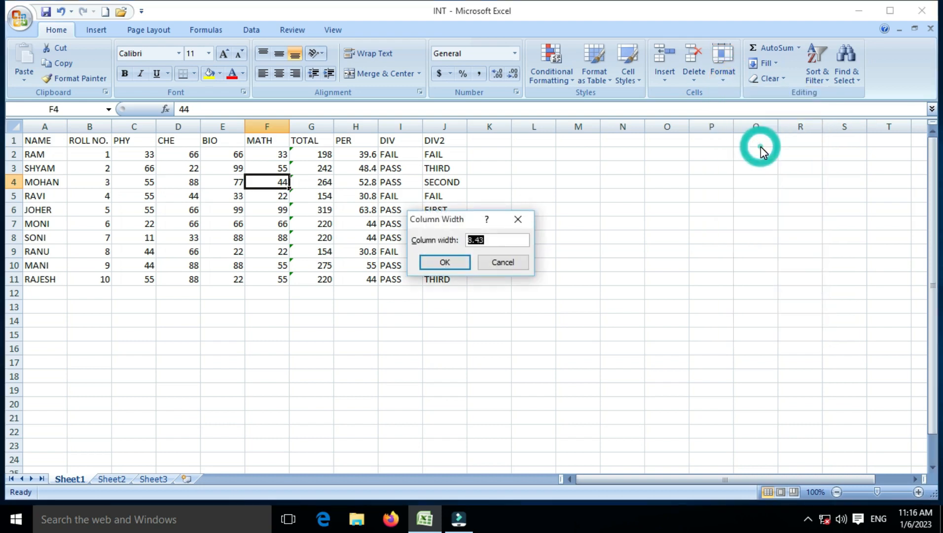
left_click(500, 244)
key("BackSpace")
key("BackSpace")
key("BackSpace")
key("BackSpace")
type("20")
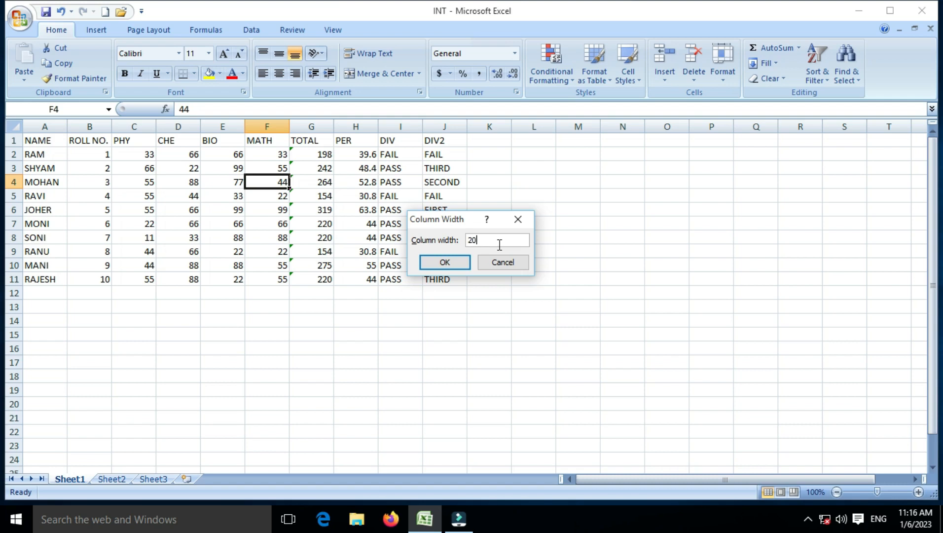
key("Return")
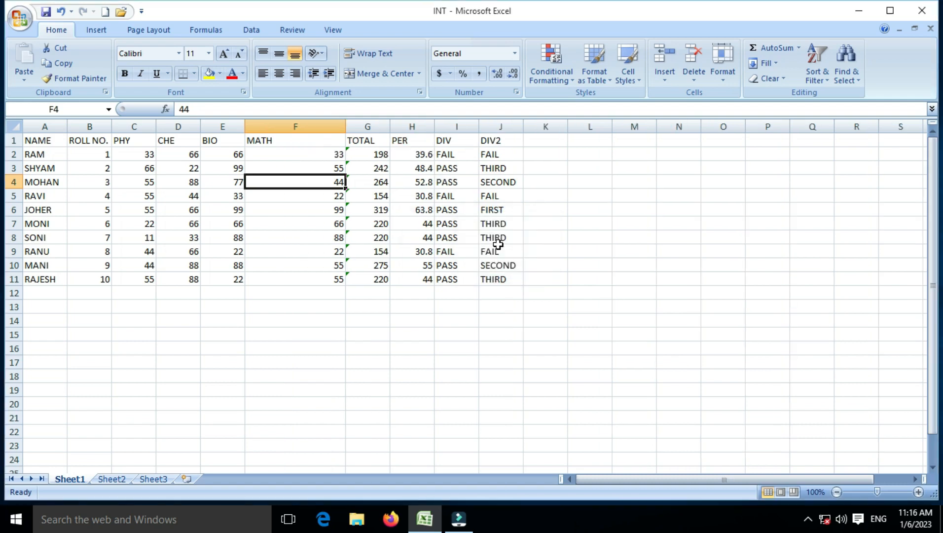
- AutoFit column F to its MATH marks and undo the trial row 4 height change
mouse_move(345, 128)
left_mouse_down()
mouse_move(299, 128)
mouse_move(368, 128)
mouse_move(346, 135)
left_mouse_up()
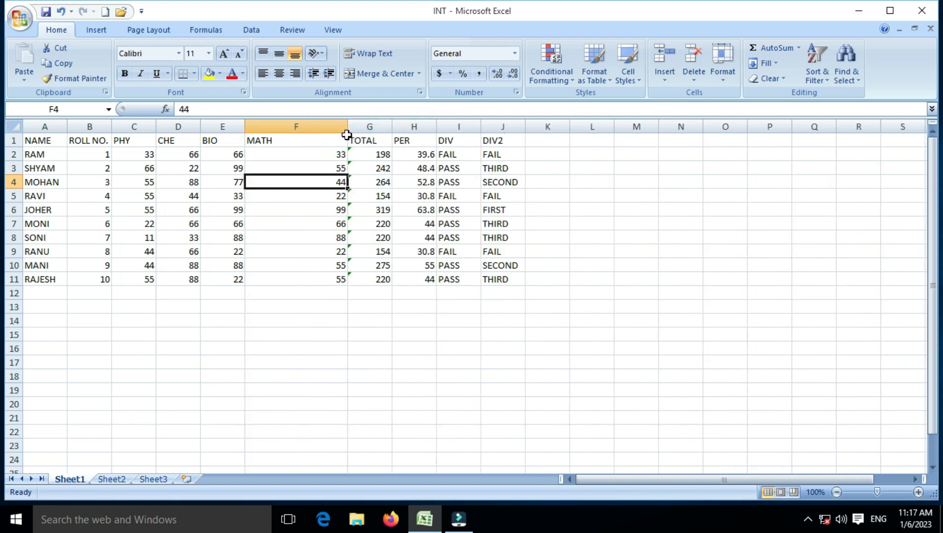
double_click(347, 131)
left_click_drag(275, 131, 369, 135)
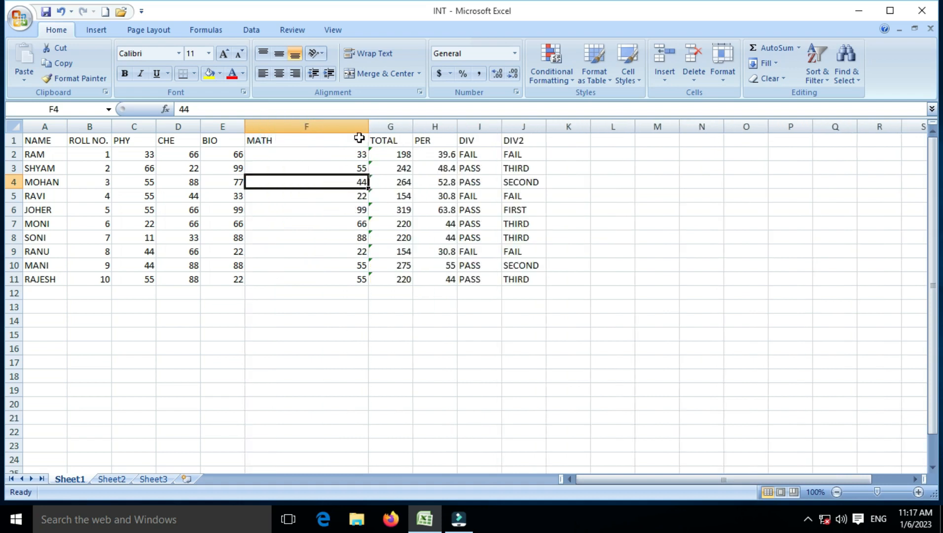
left_click_drag(13, 189, 17, 217)
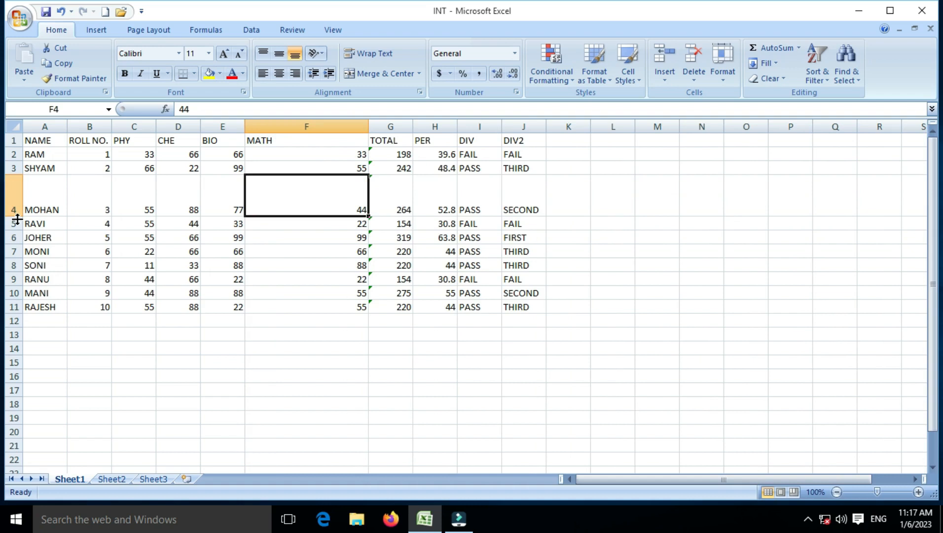
key("ctrl+z")
key("ctrl+z")
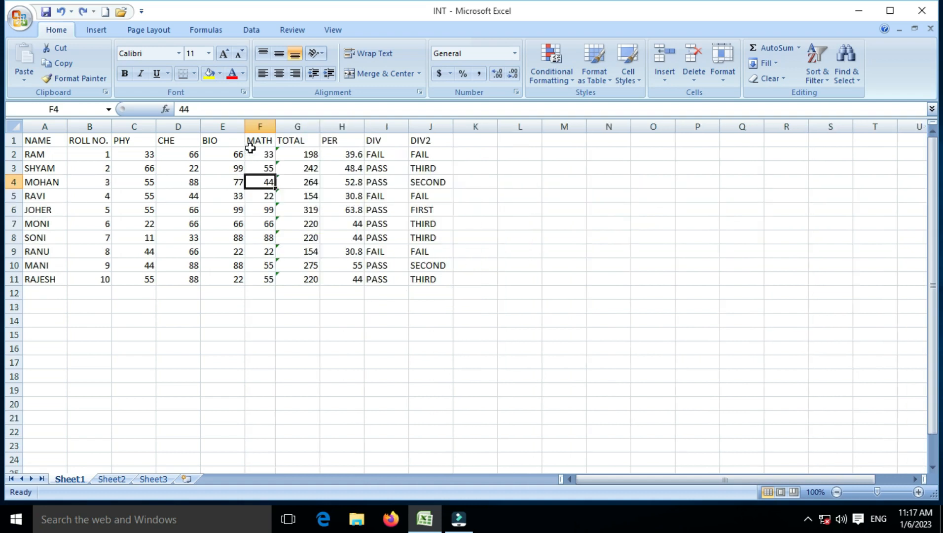
left_click_drag(274, 127, 275, 126)
left_click(267, 154)
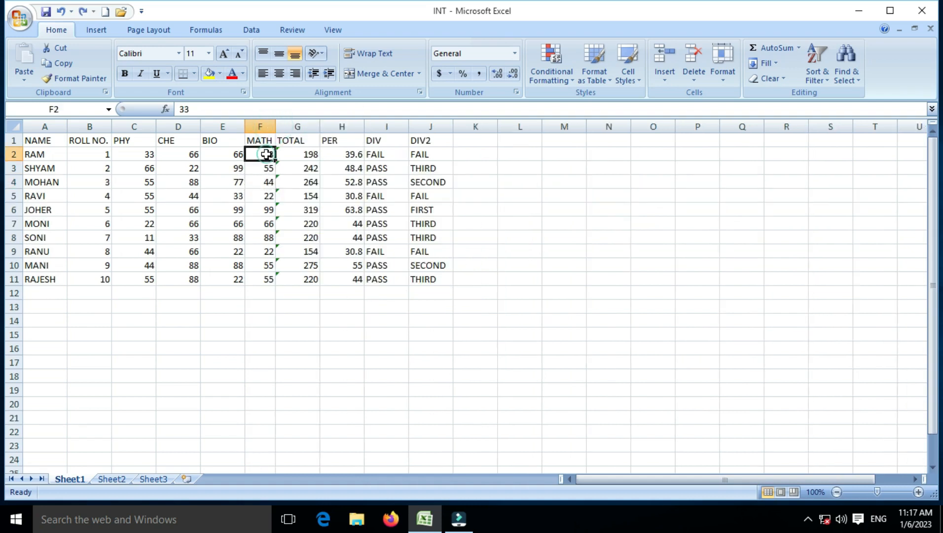
- Set column F to width 20, AutoFit it, then widen it slightly so MATH shows fully
left_click(729, 80)
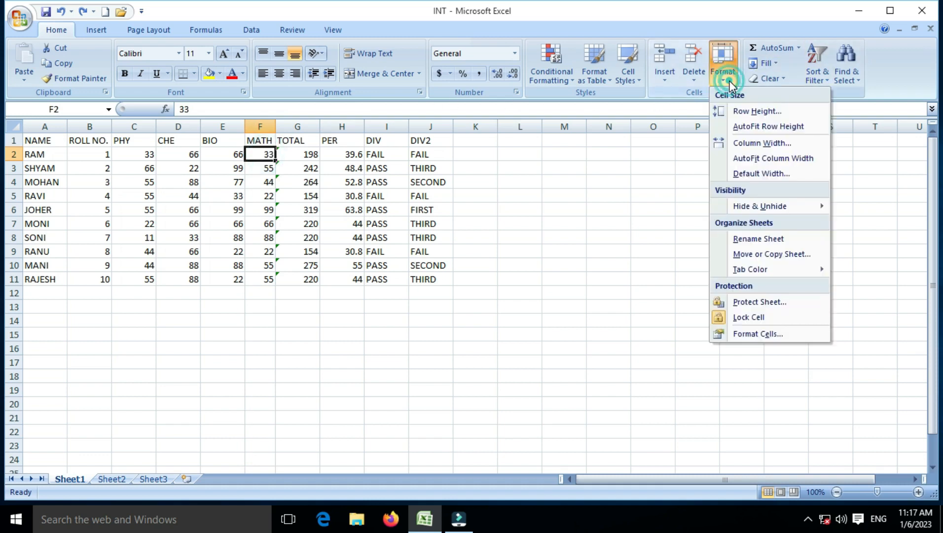
left_click(740, 143)
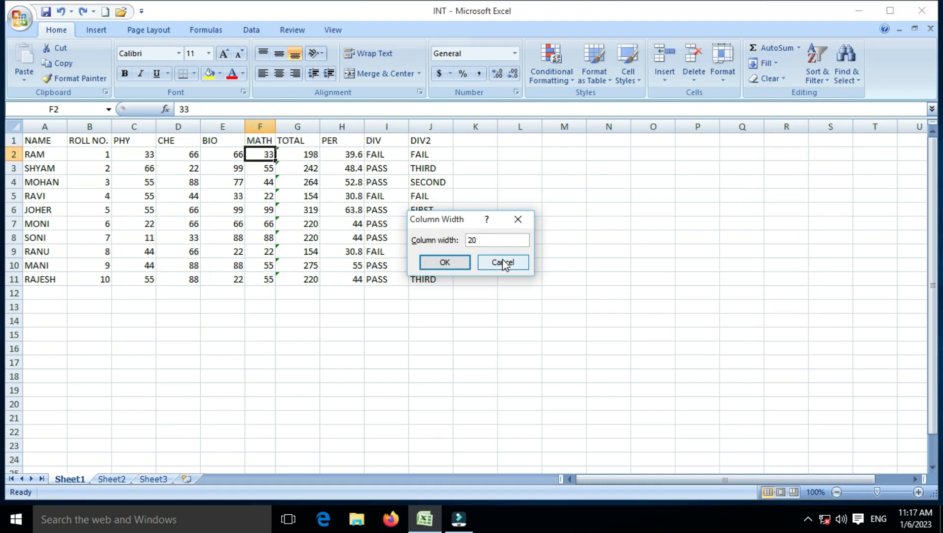
key("Return")
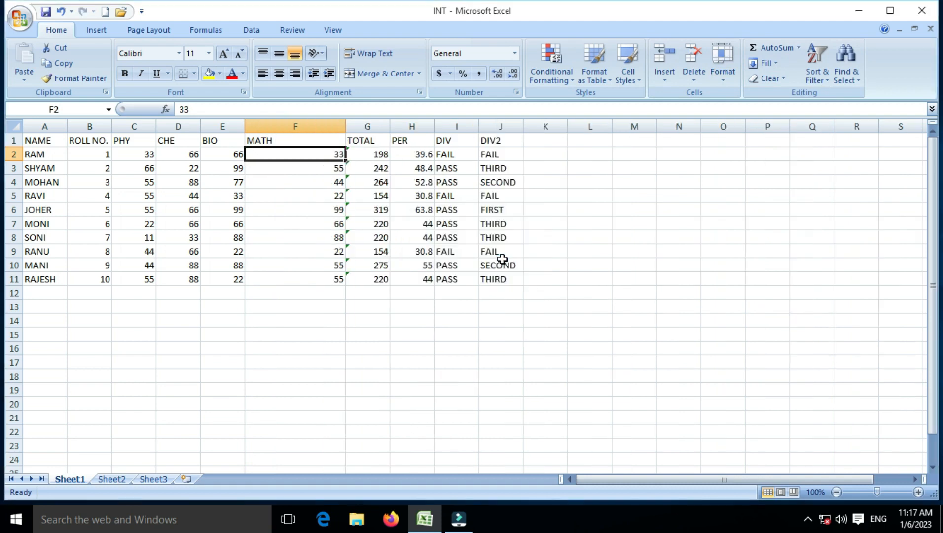
left_click(737, 76)
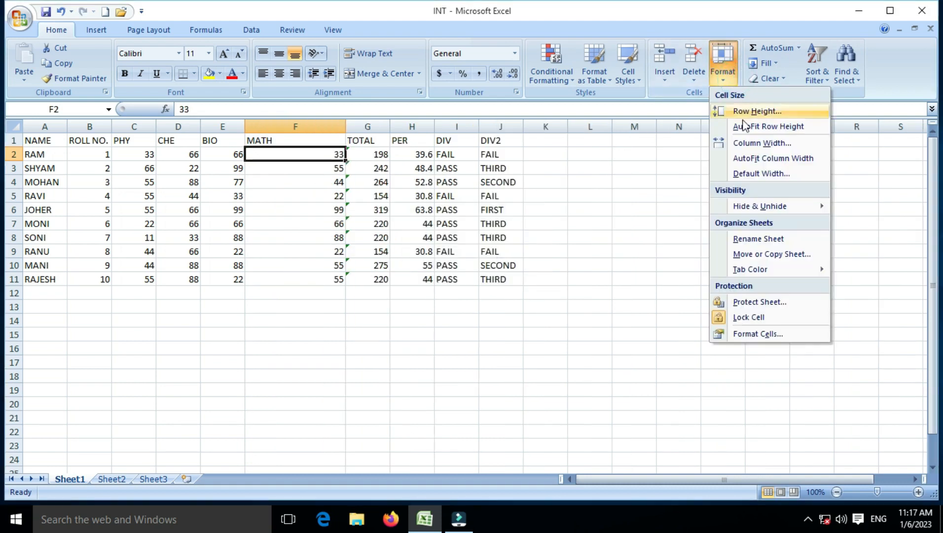
left_click(754, 158)
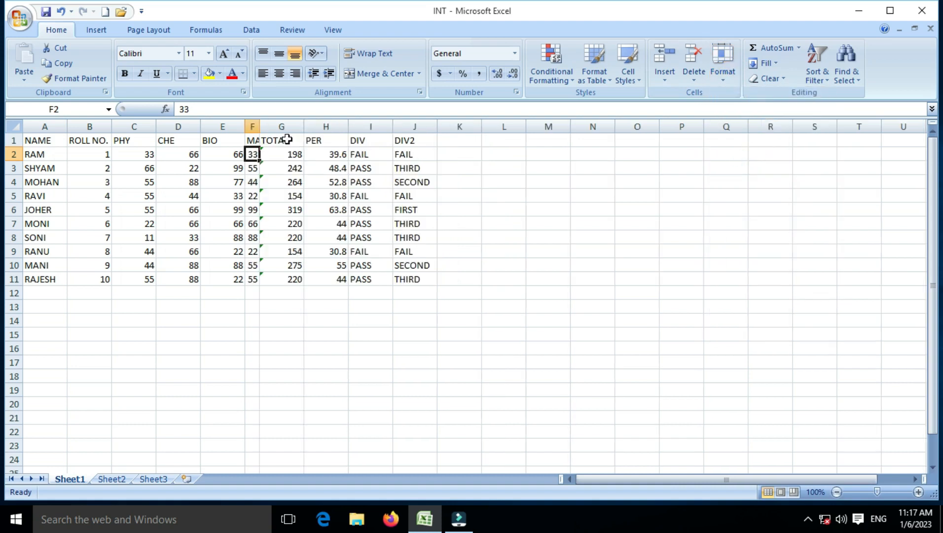
left_click_drag(262, 127, 290, 126)
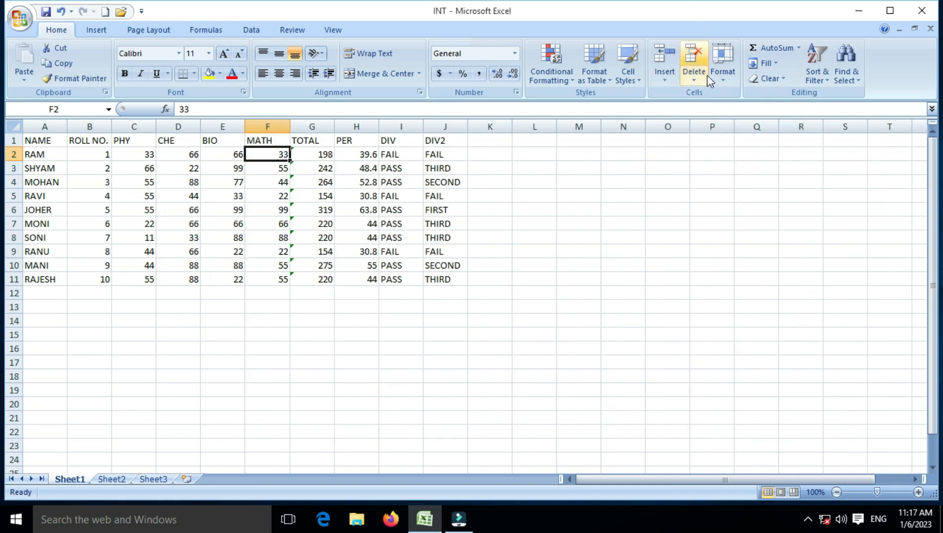
- Check the standard column width of 8.43 and cancel without changing it
left_click(724, 78)
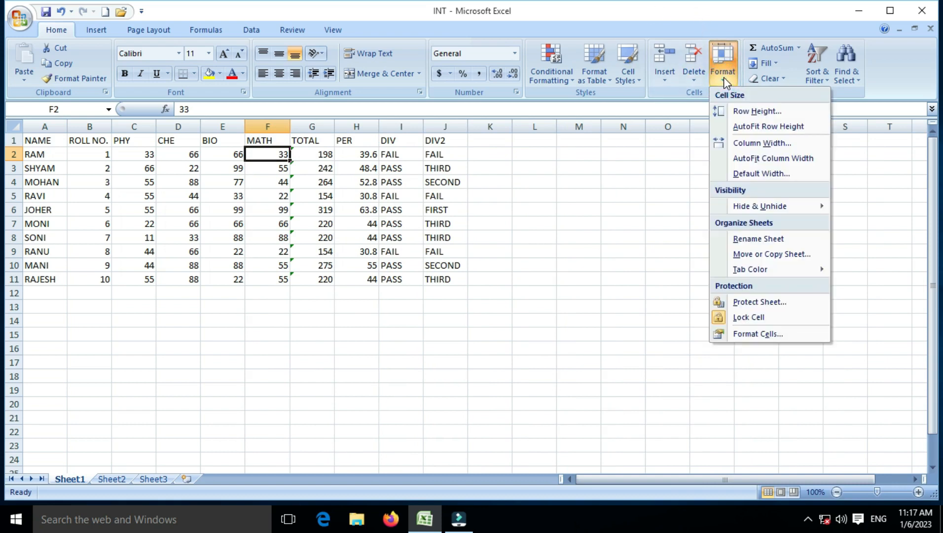
left_click(750, 175)
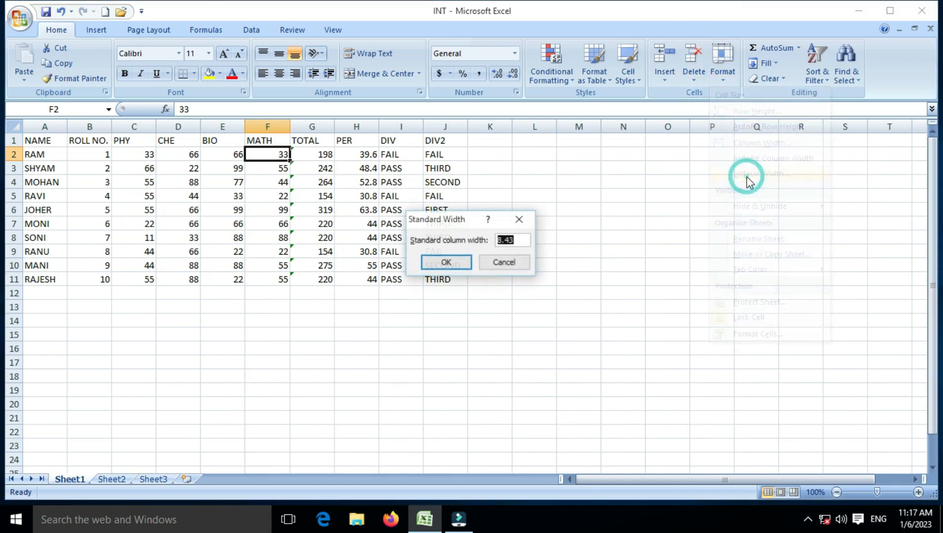
left_click(508, 262)
left_click(727, 78)
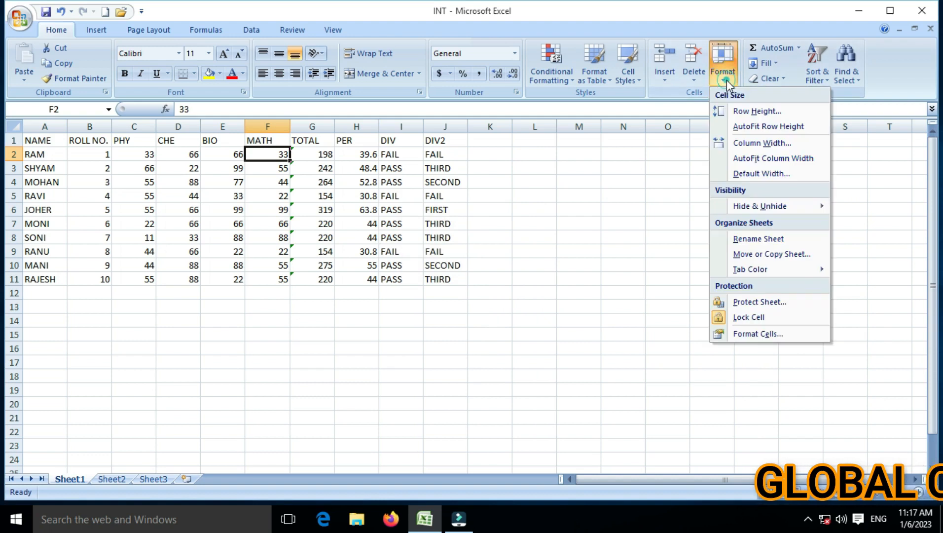
mouse_move(744, 211)
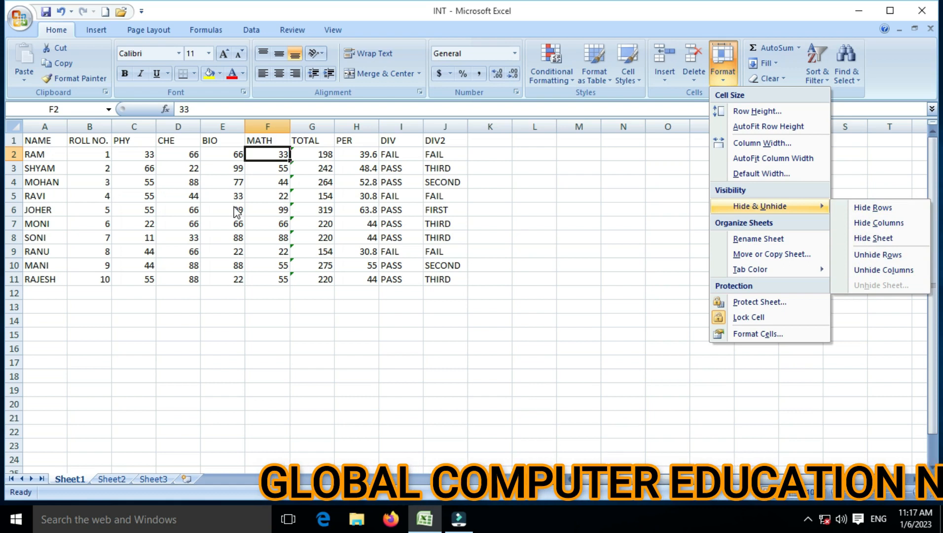
left_click(876, 209)
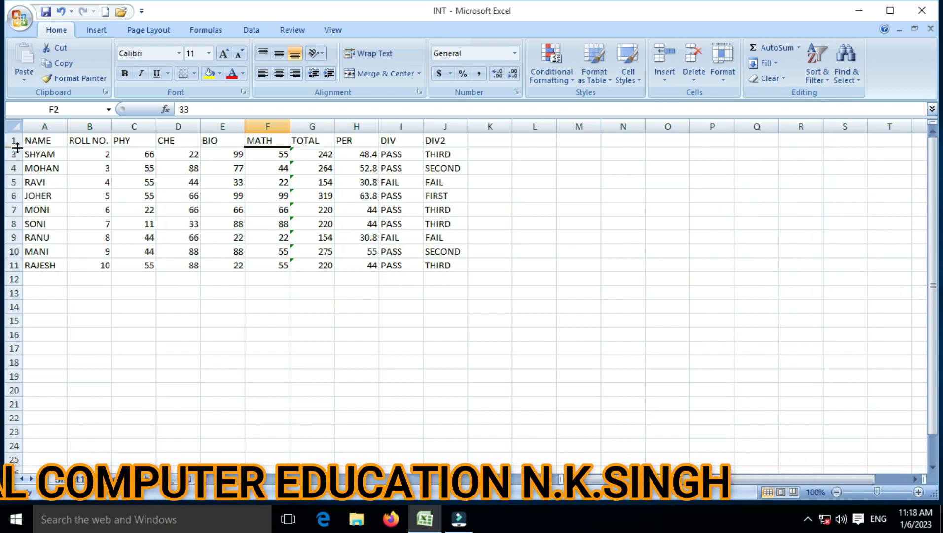
left_click(720, 81)
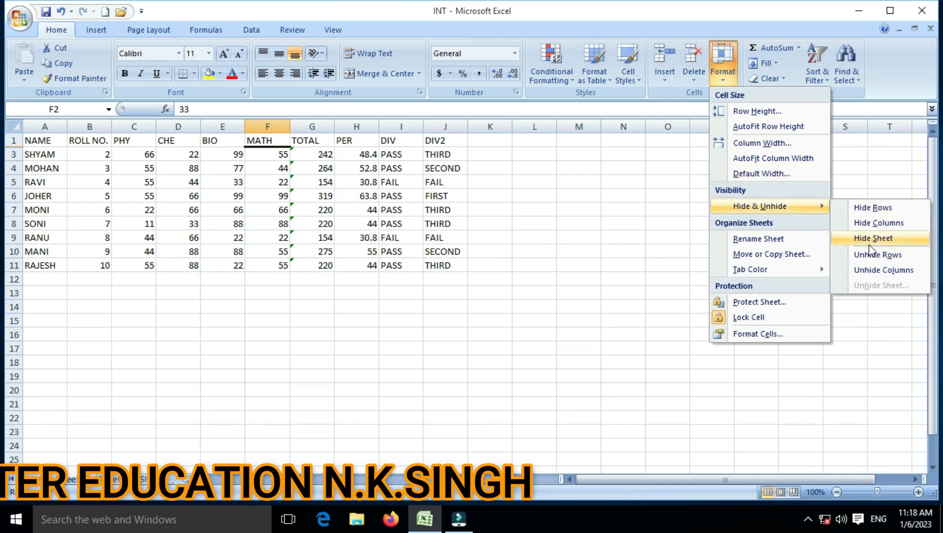
left_click(869, 254)
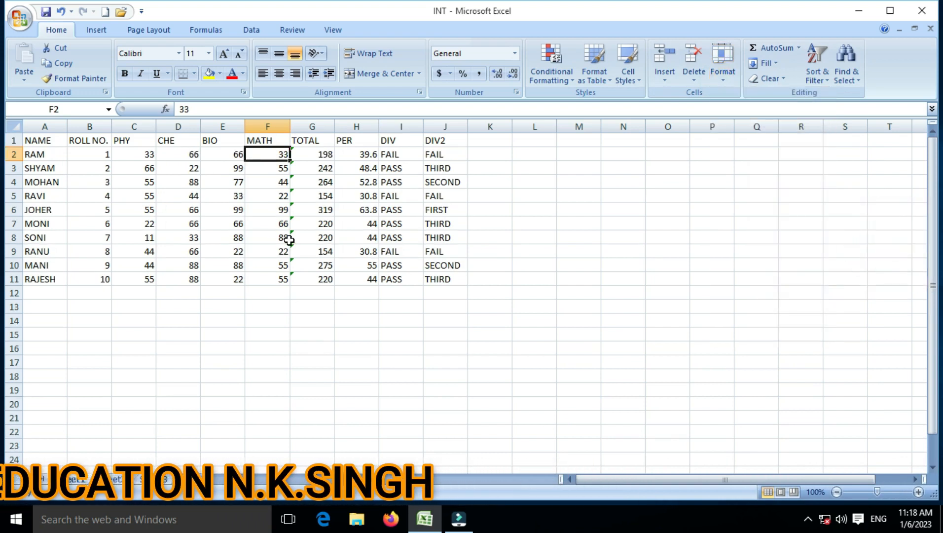
left_click(266, 211)
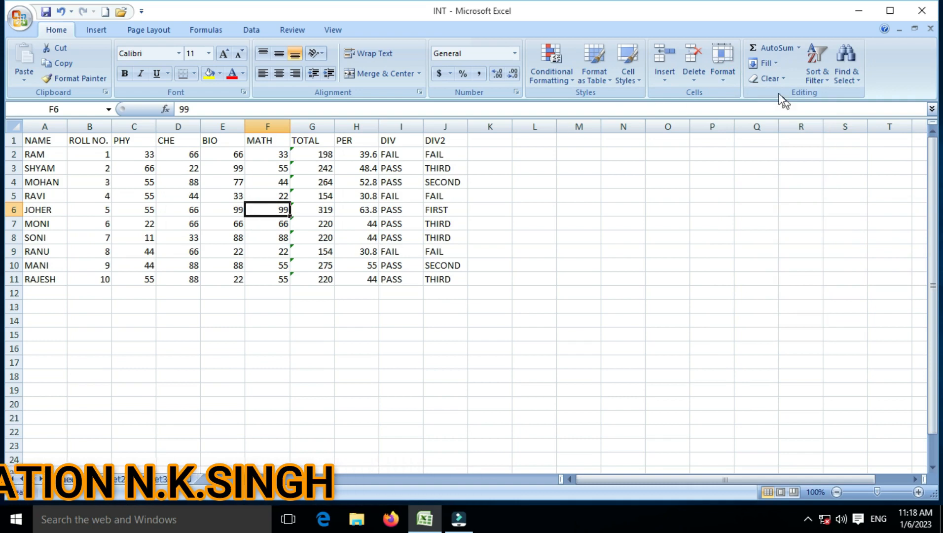
left_click(726, 72)
mouse_move(749, 211)
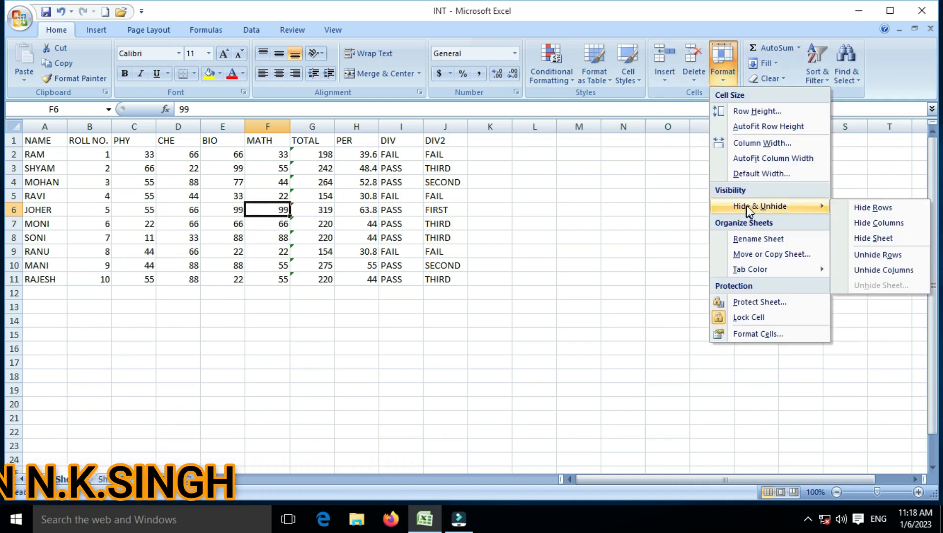
left_click(881, 226)
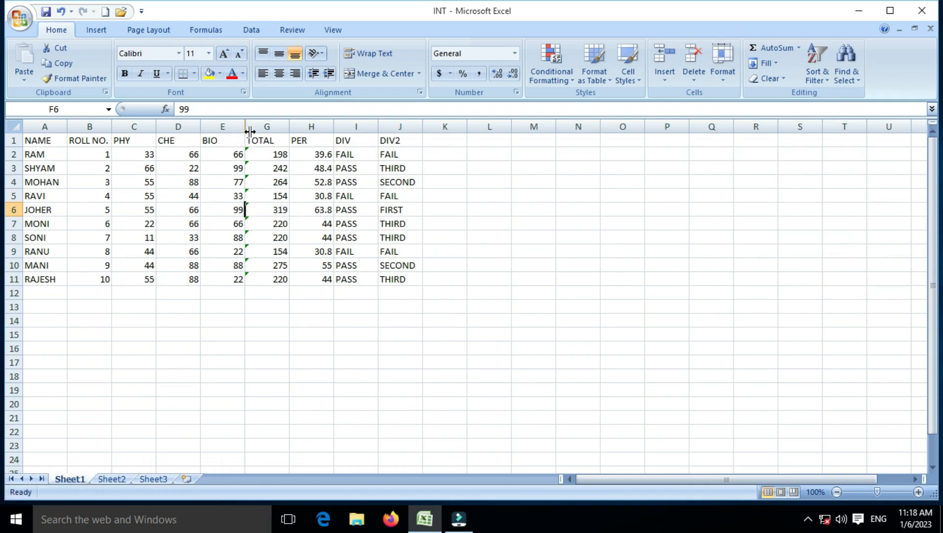
left_click(730, 78)
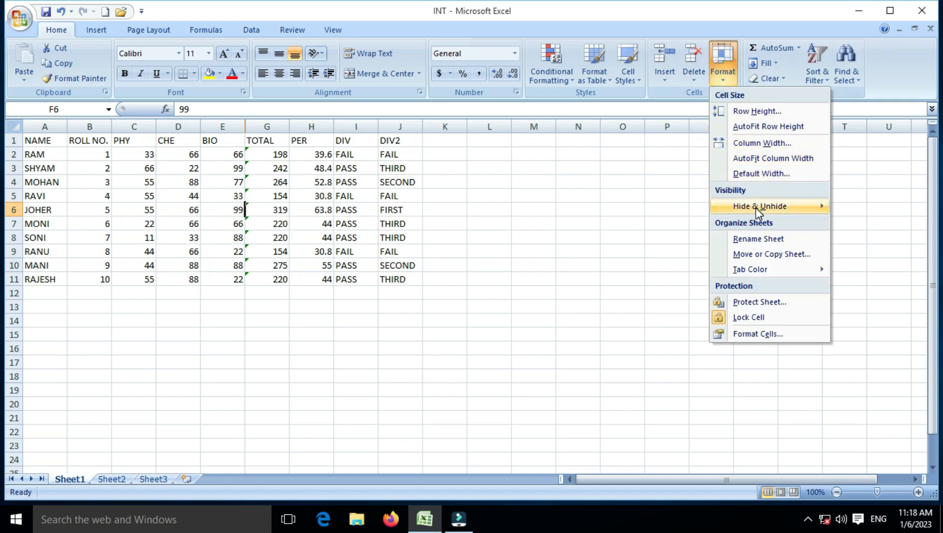
mouse_move(756, 206)
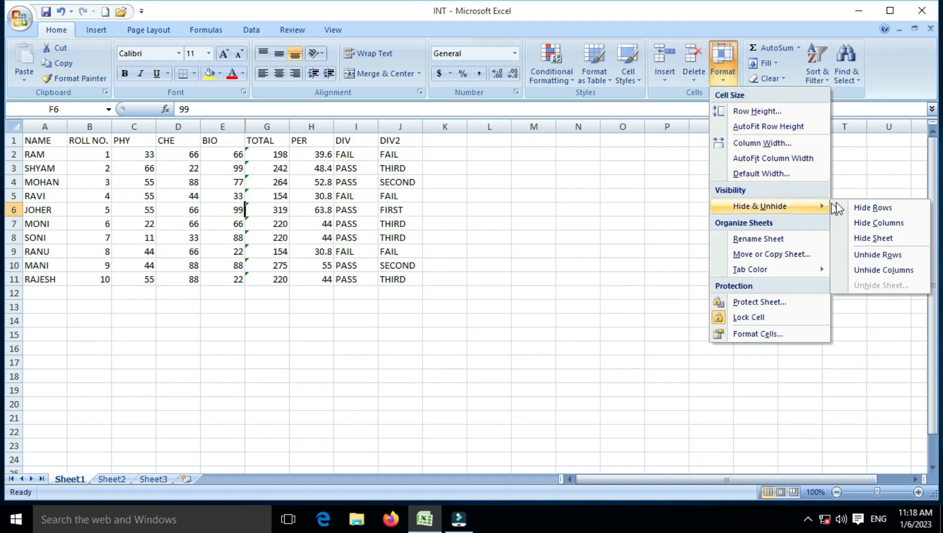
left_click(875, 271)
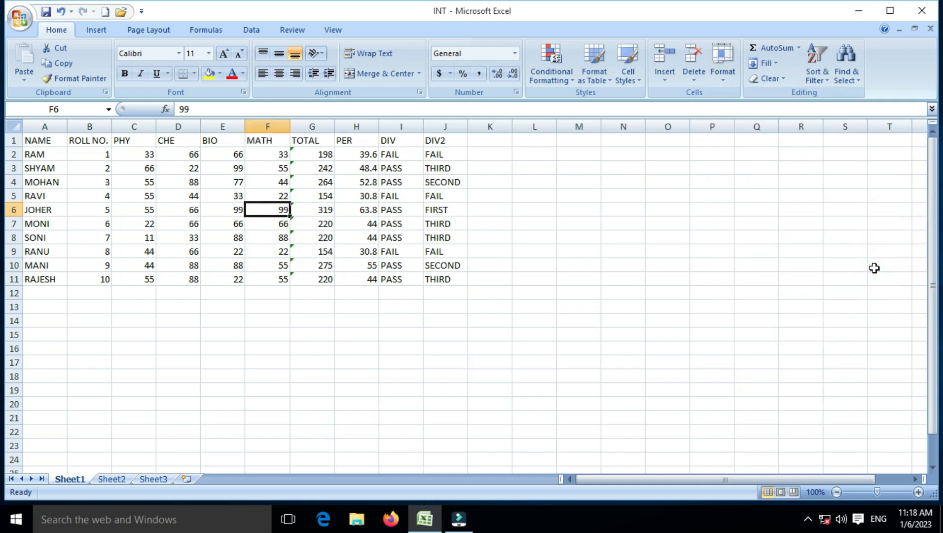
left_click(733, 80)
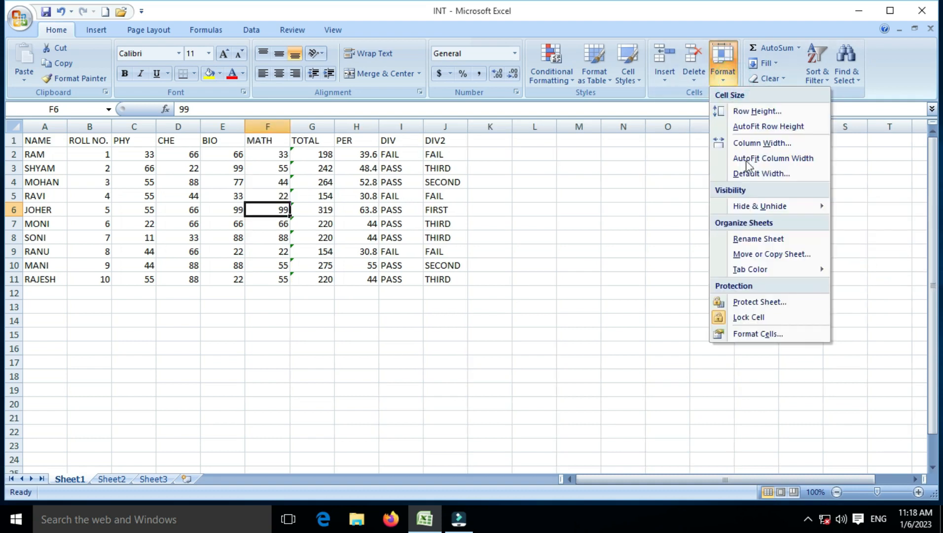
mouse_move(757, 206)
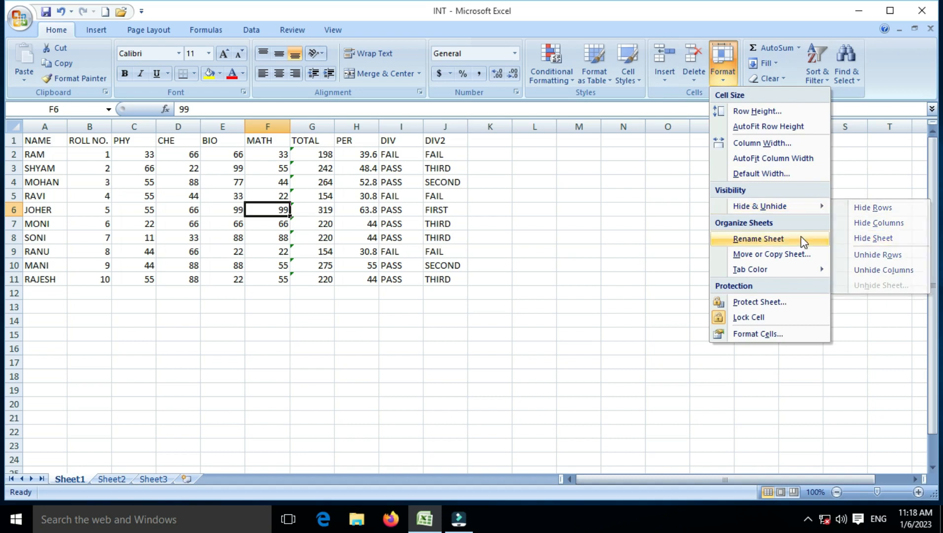
mouse_move(798, 206)
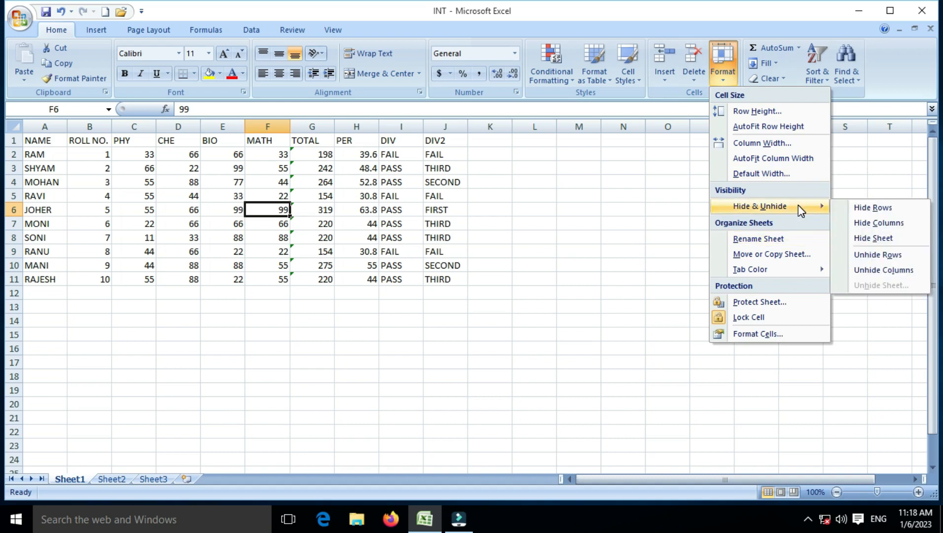
left_click(866, 238)
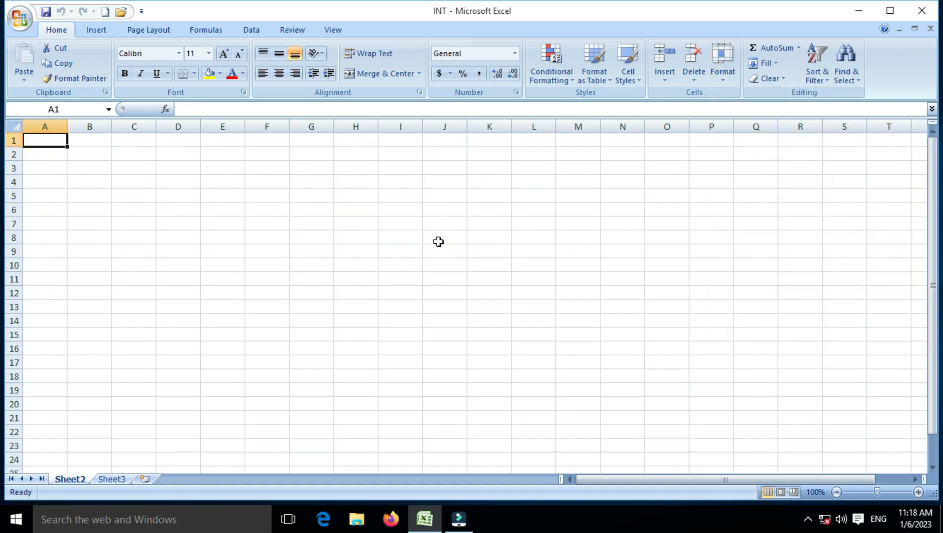
left_click(84, 194)
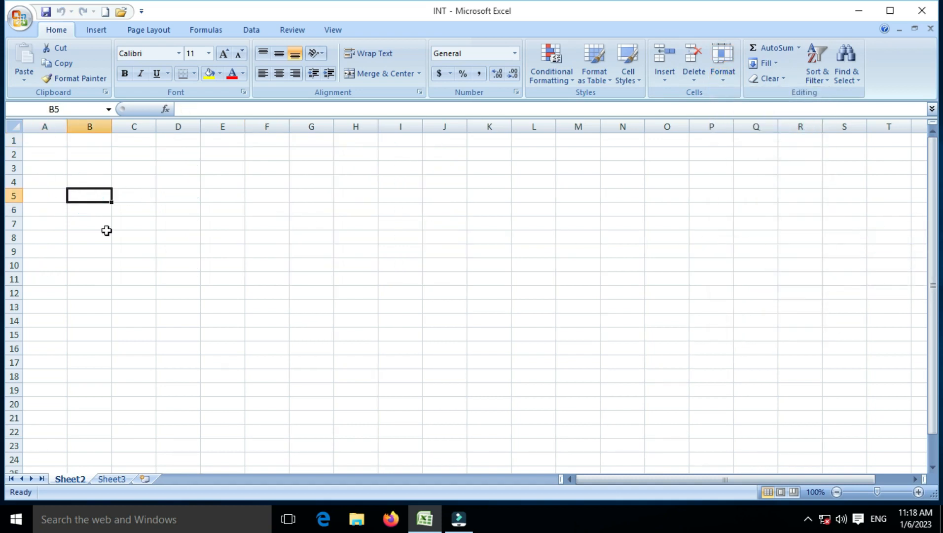
left_click(729, 80)
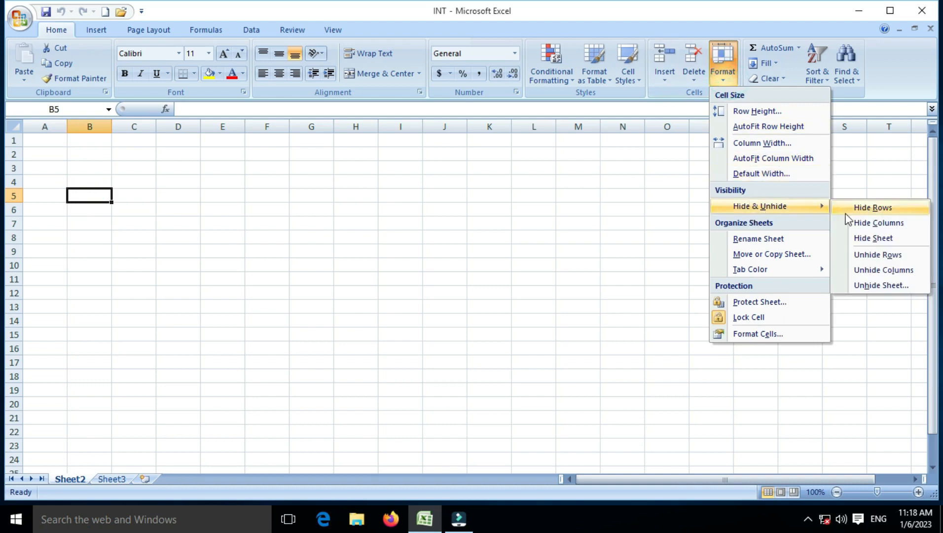
left_click(861, 285)
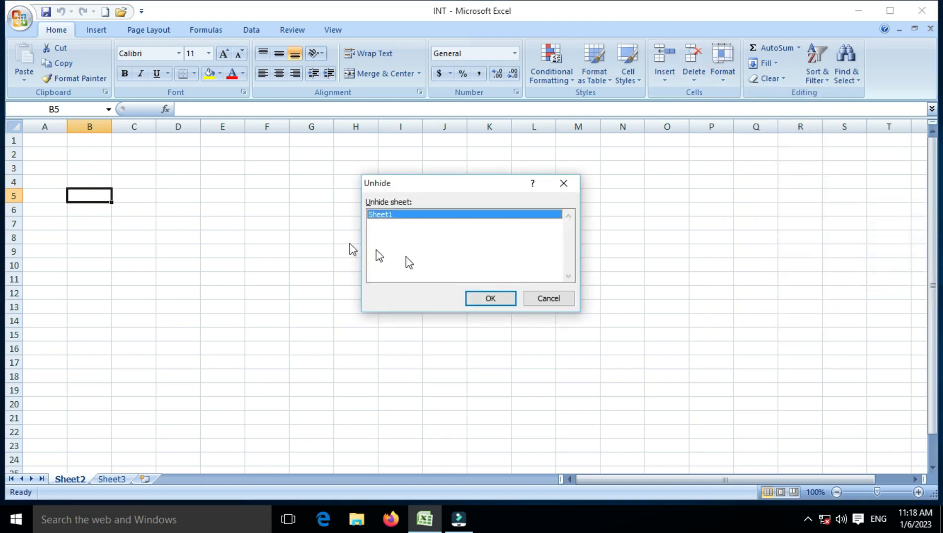
left_click(479, 299)
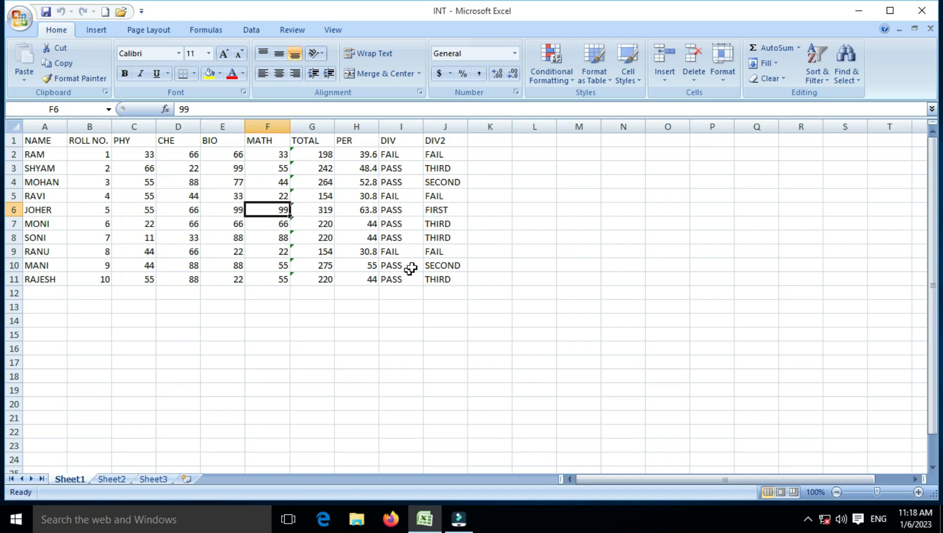
- Rename Sheet1 to MARKS SHEET using Format > Rename Sheet
left_click(723, 81)
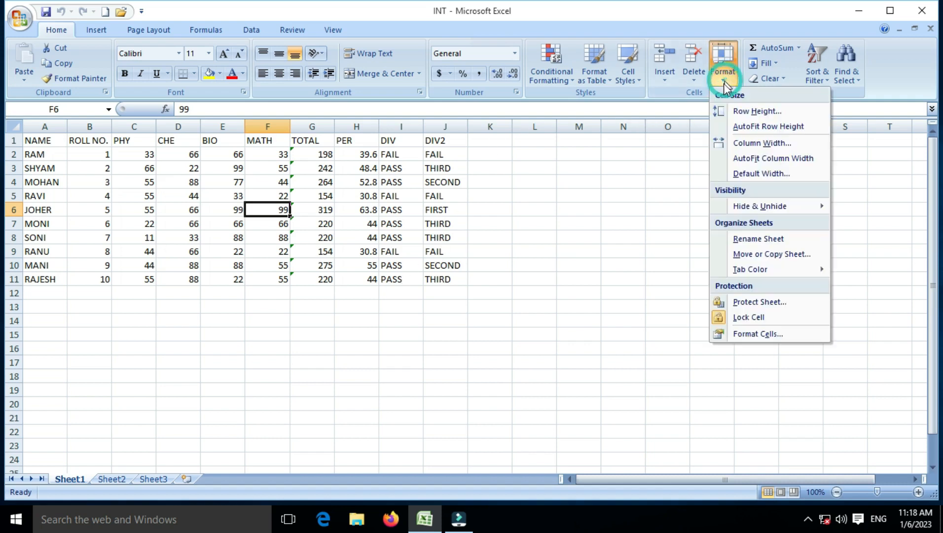
left_click(740, 240)
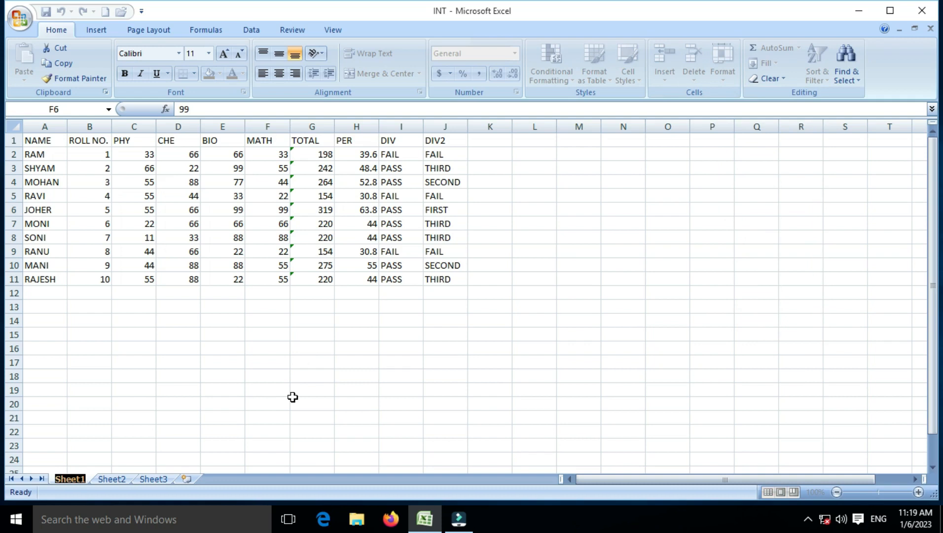
type("MAR")
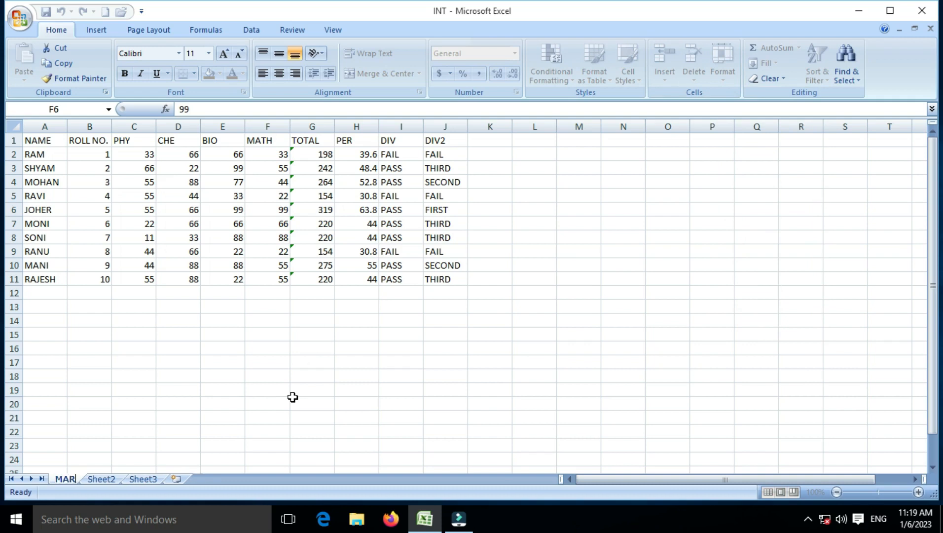
type("KS SHEET")
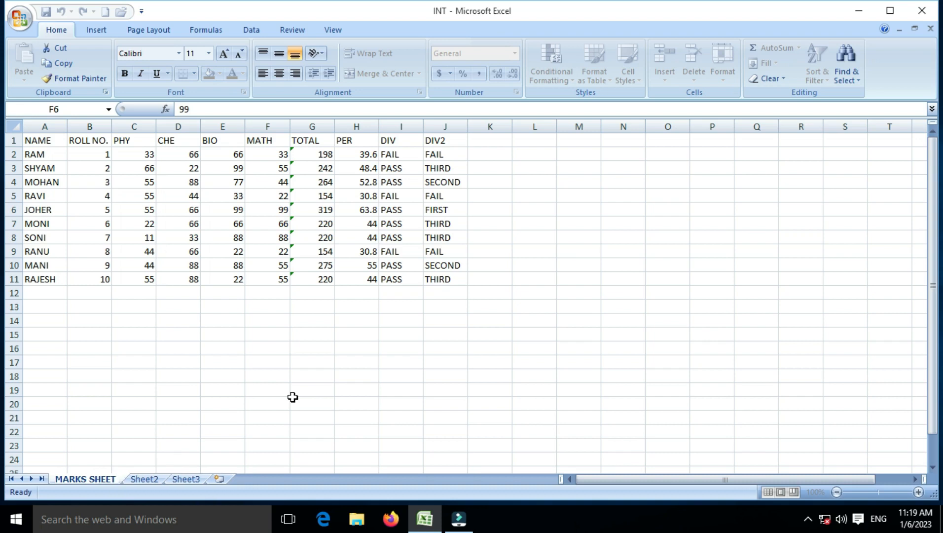
left_click(150, 359)
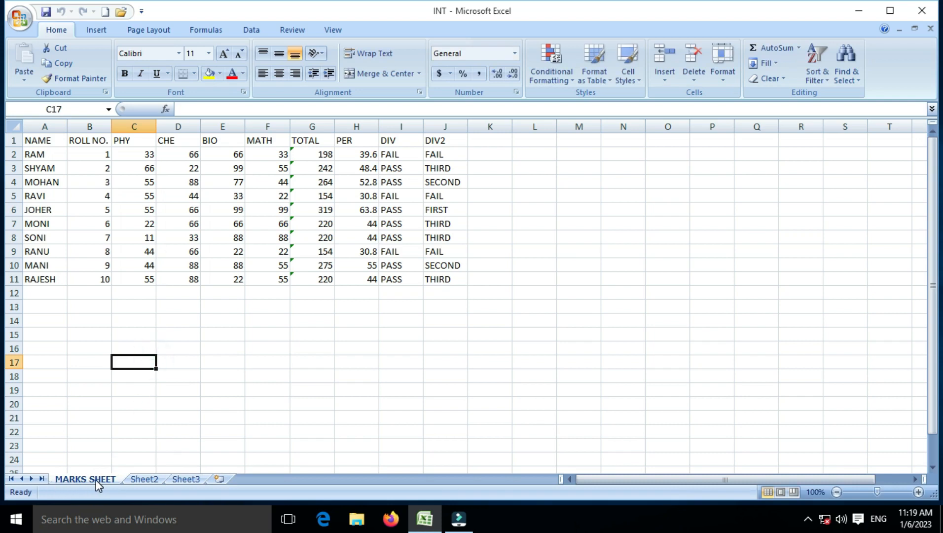
- Append DIV to the MARKS SHEET tab name, making it MARKS SHEET DIV
left_click(226, 364)
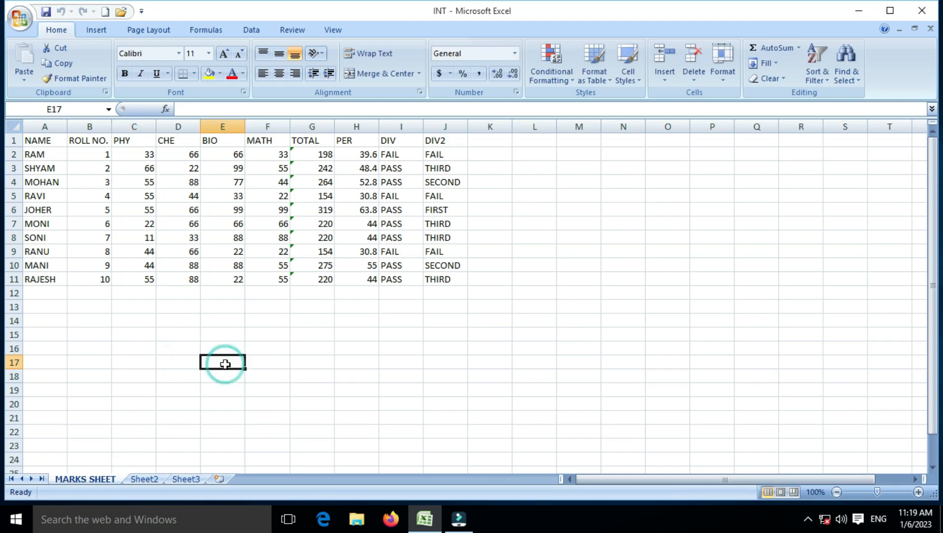
left_click(728, 78)
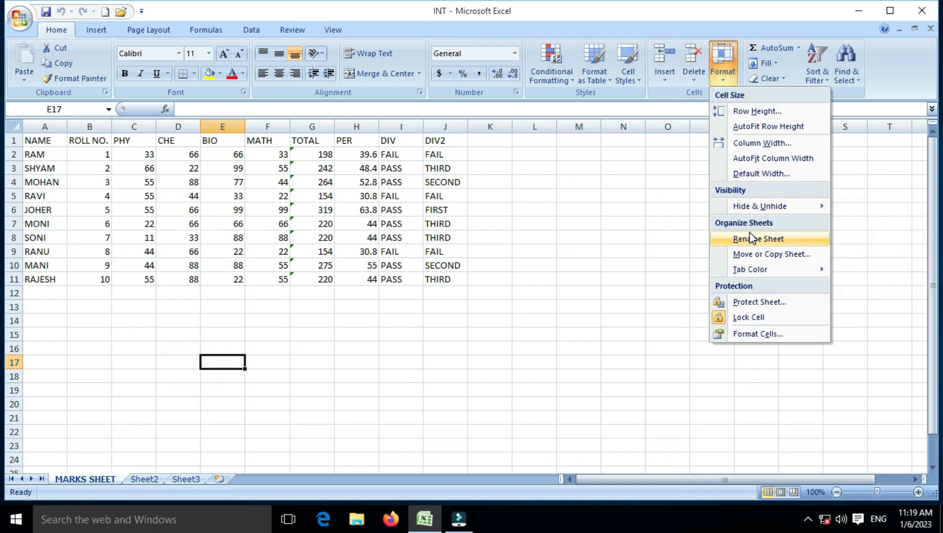
mouse_move(759, 208)
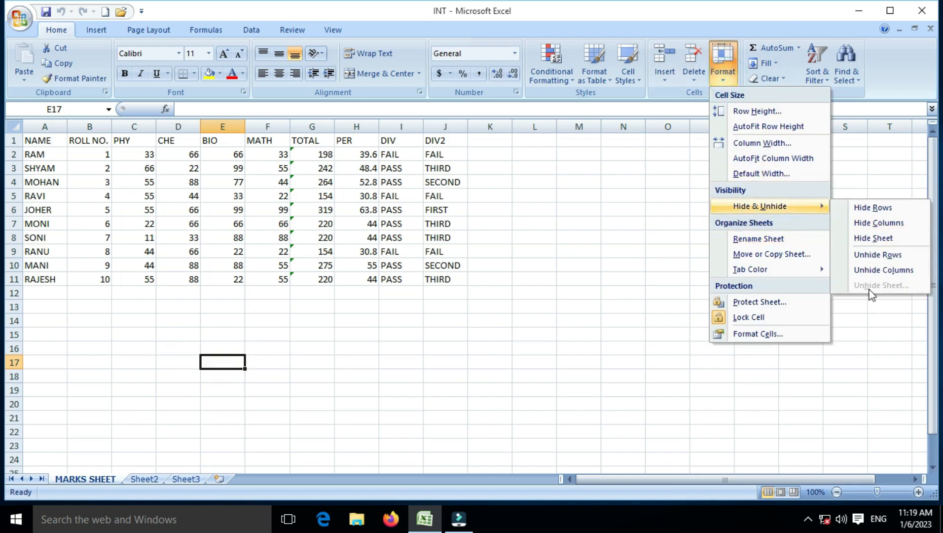
left_click(533, 310)
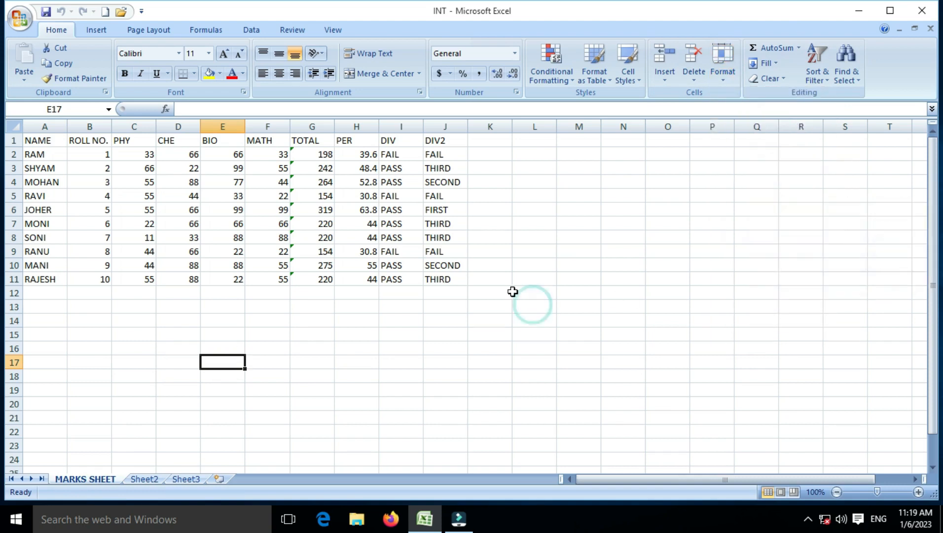
double_click(103, 477)
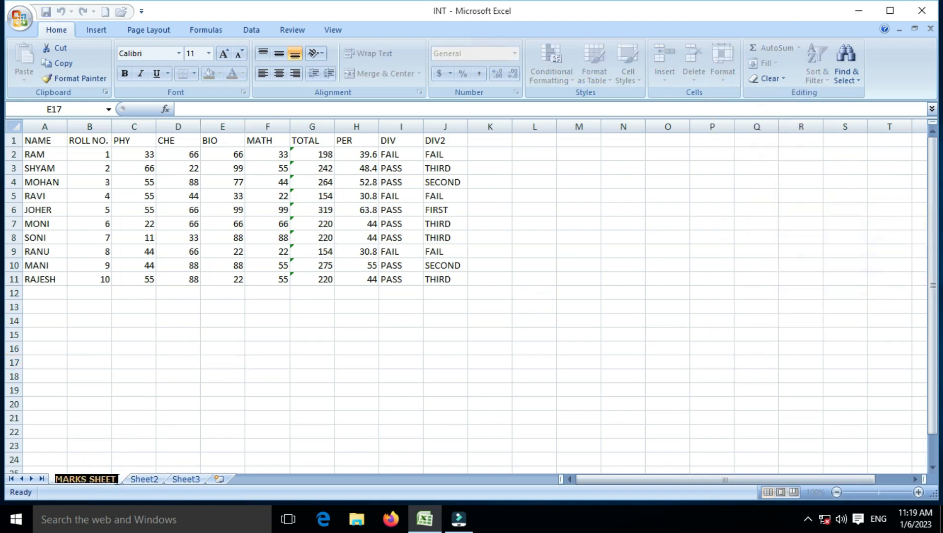
left_click(120, 480)
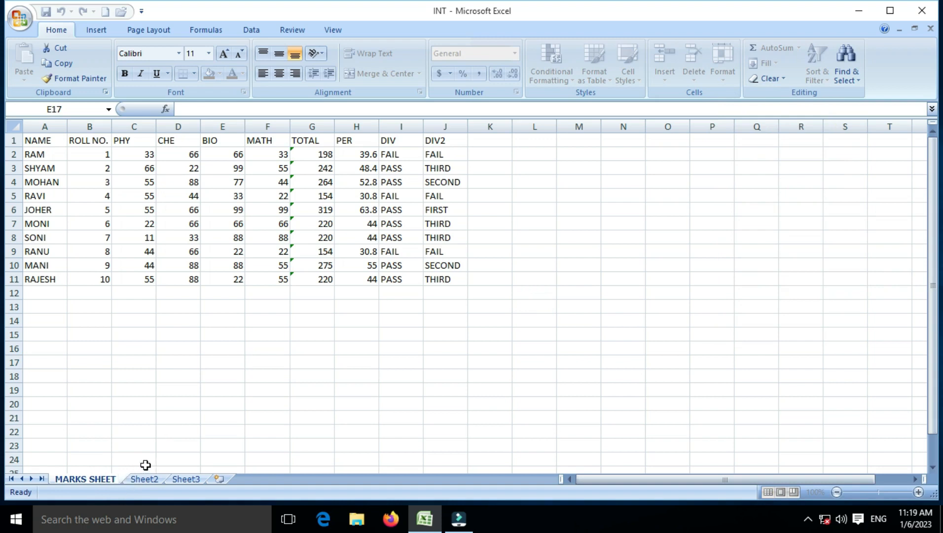
type("DIV")
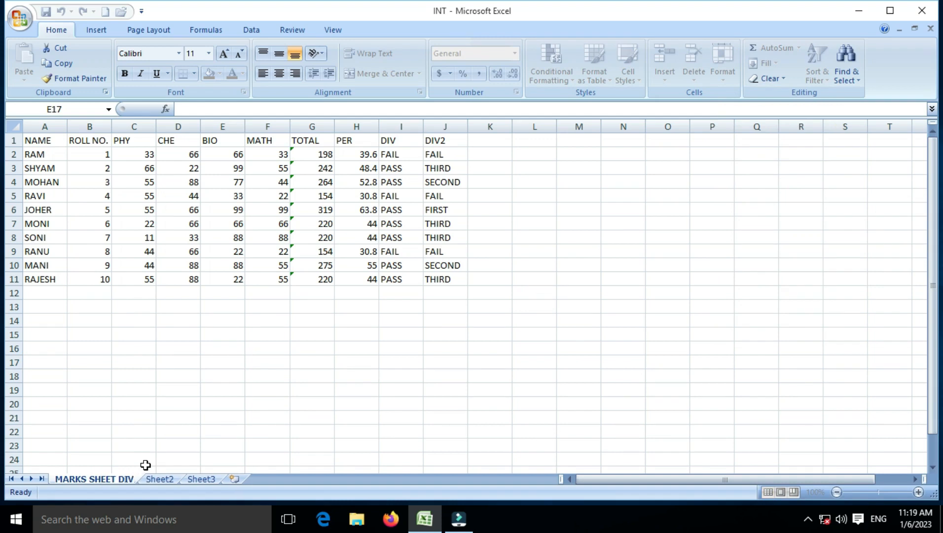
left_click(150, 419)
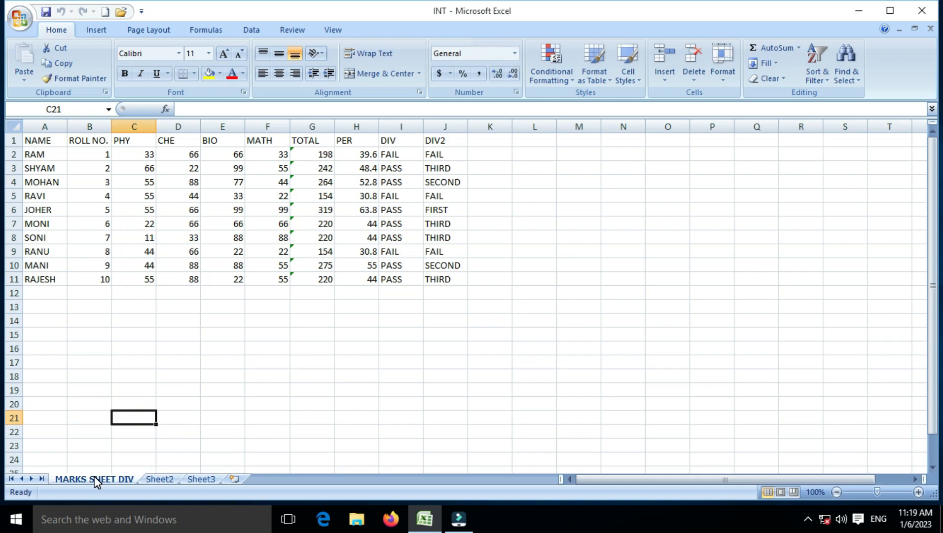
- Select the subject marks in C2:F11 and bring up the Tab Color palette
left_click(719, 81)
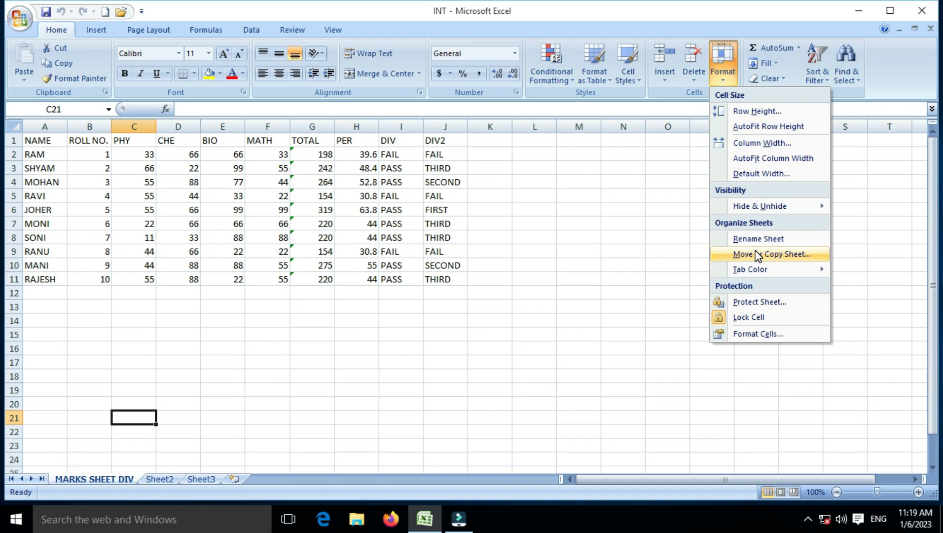
left_click(465, 227)
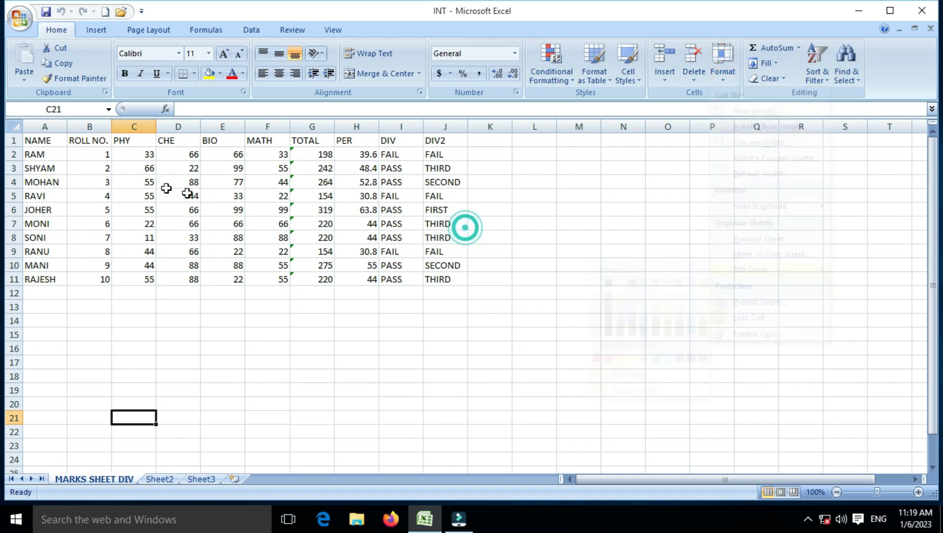
left_click_drag(134, 154, 276, 274)
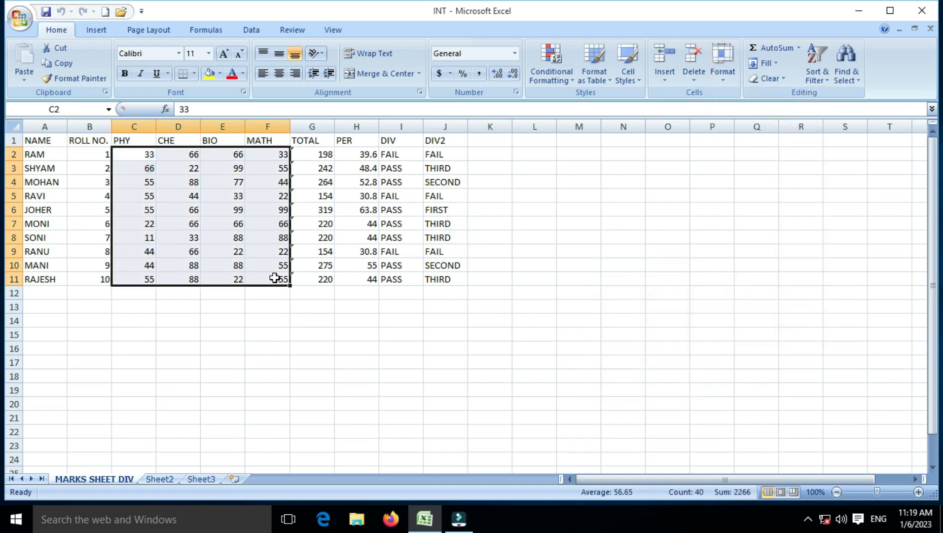
left_click(724, 84)
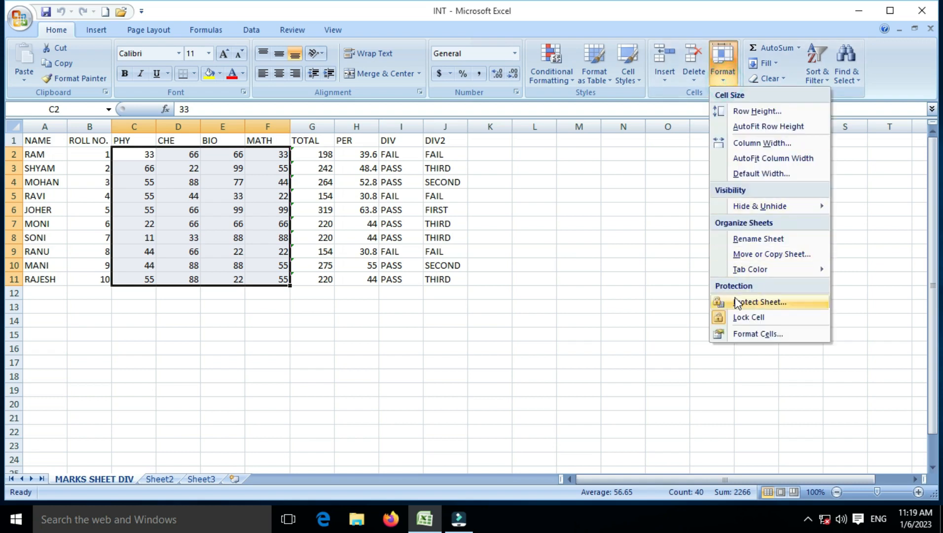
mouse_move(787, 275)
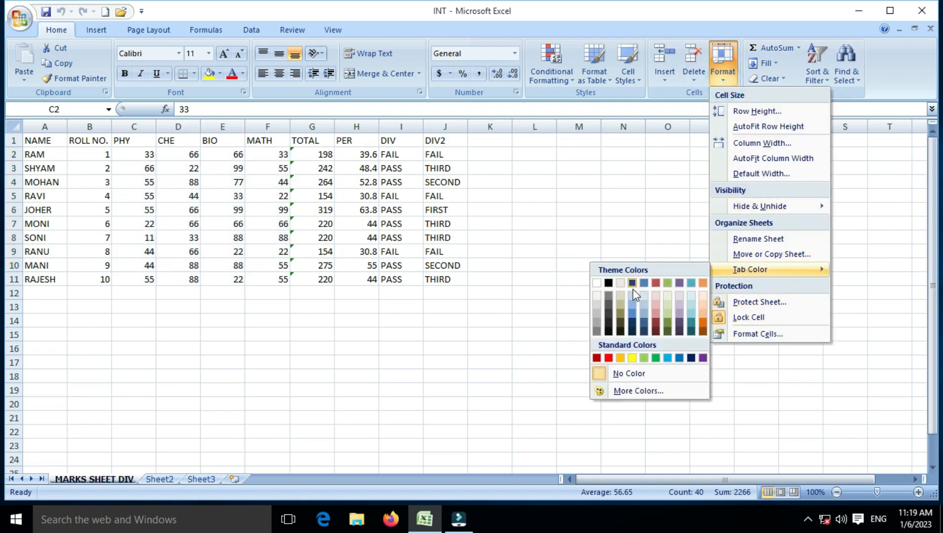
- Give the MARKS SHEET DIV tab the red standard colour and view it from other cells
left_click(609, 357)
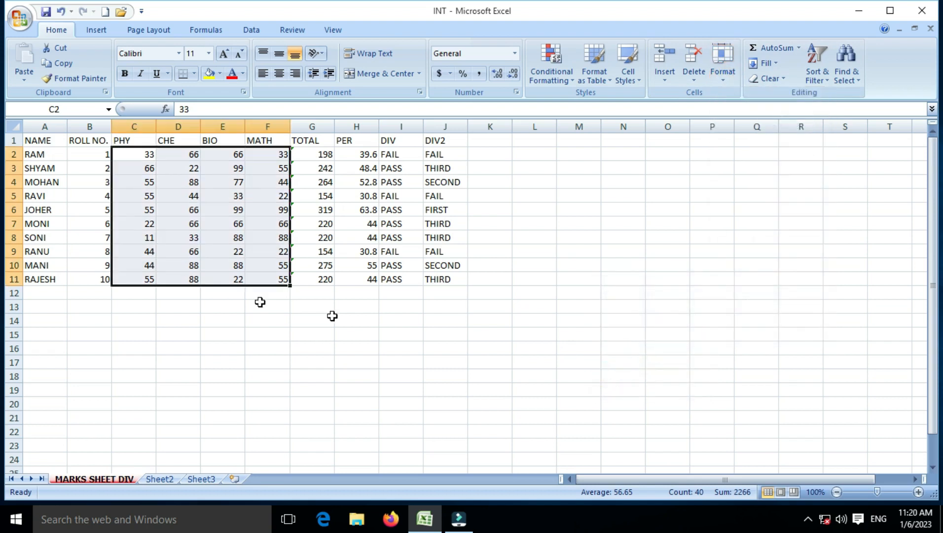
left_click(55, 209)
left_click(254, 251)
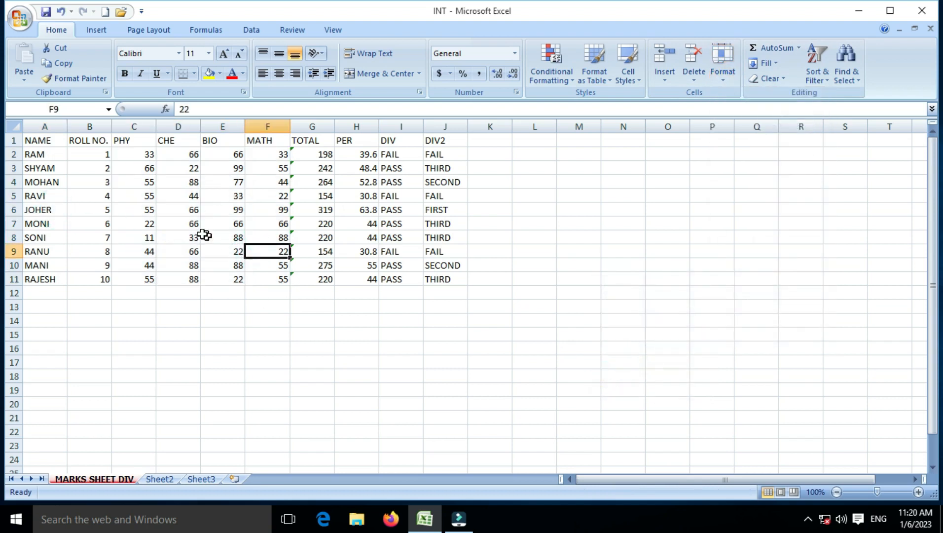
left_click(98, 445)
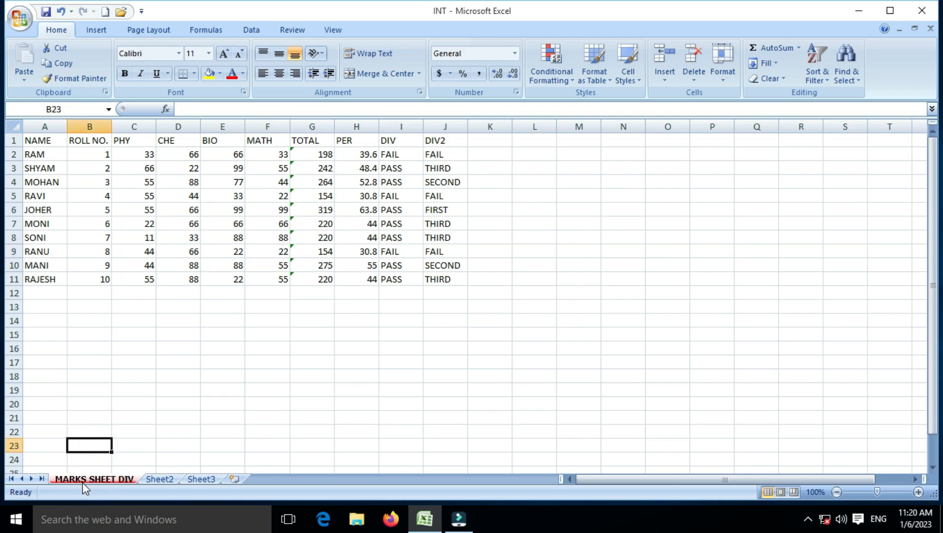
left_click(175, 198)
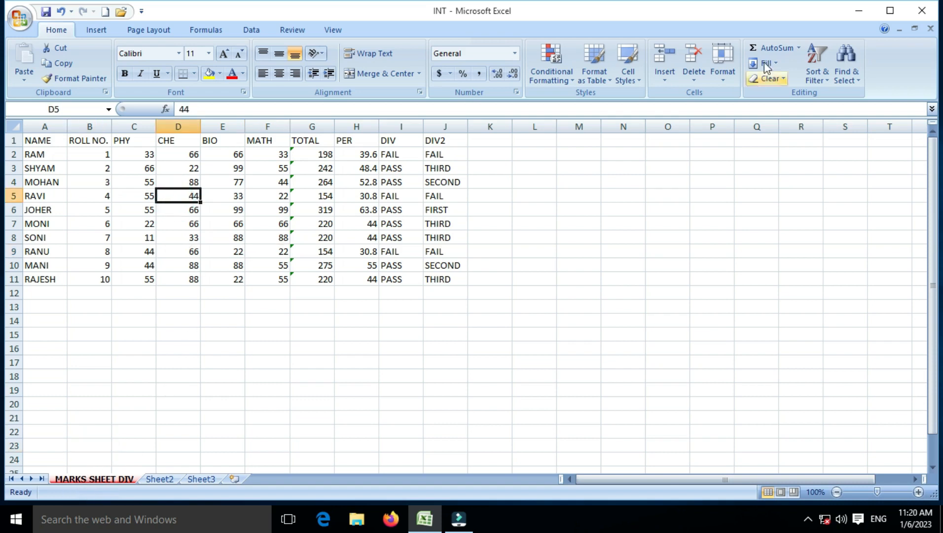
left_click(720, 81)
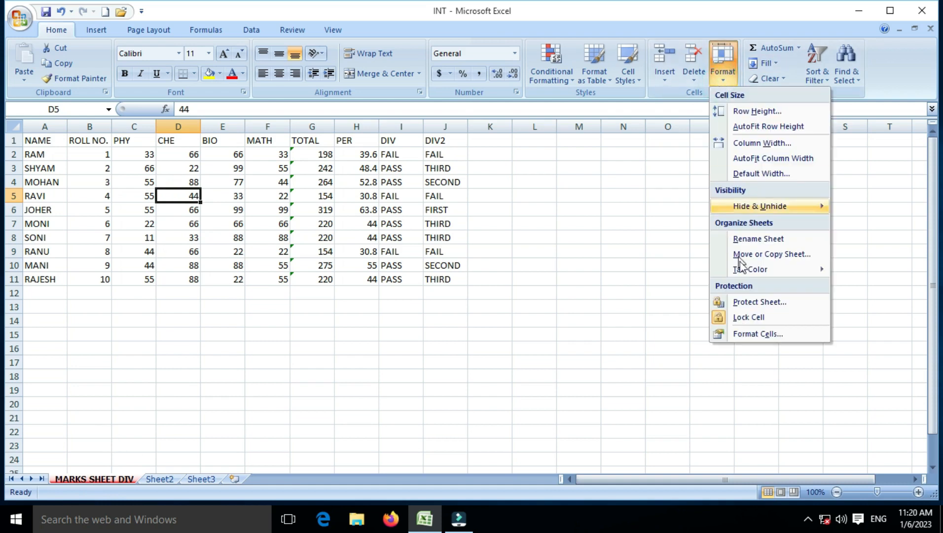
- Protect the MARKS SHEET DIV sheet with a password and check that editing a cell is refused
left_click(749, 303)
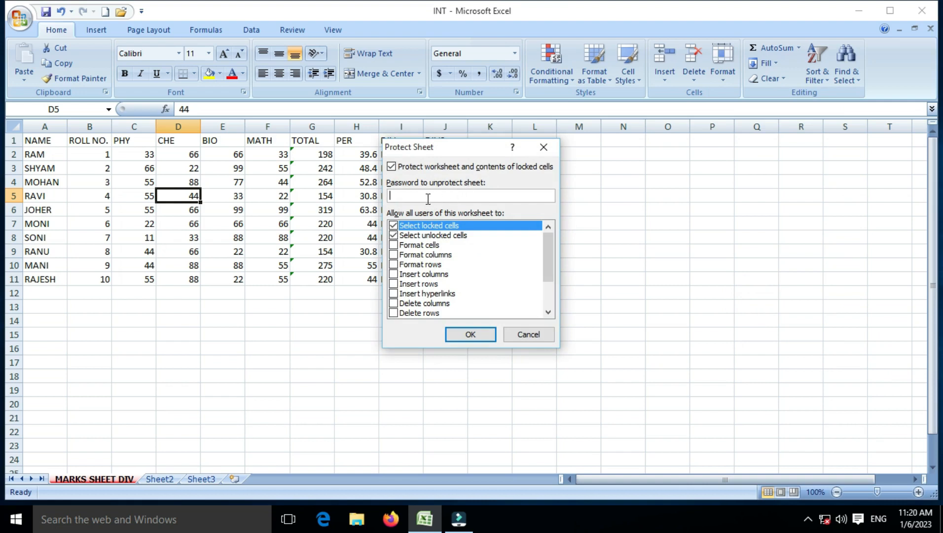
type("123")
key("Return")
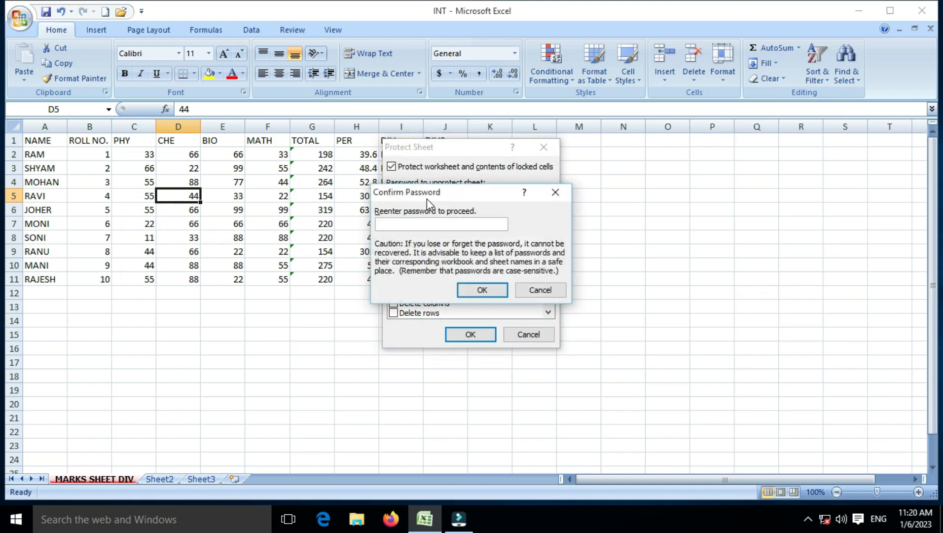
type("123")
key("Return")
double_click(427, 198)
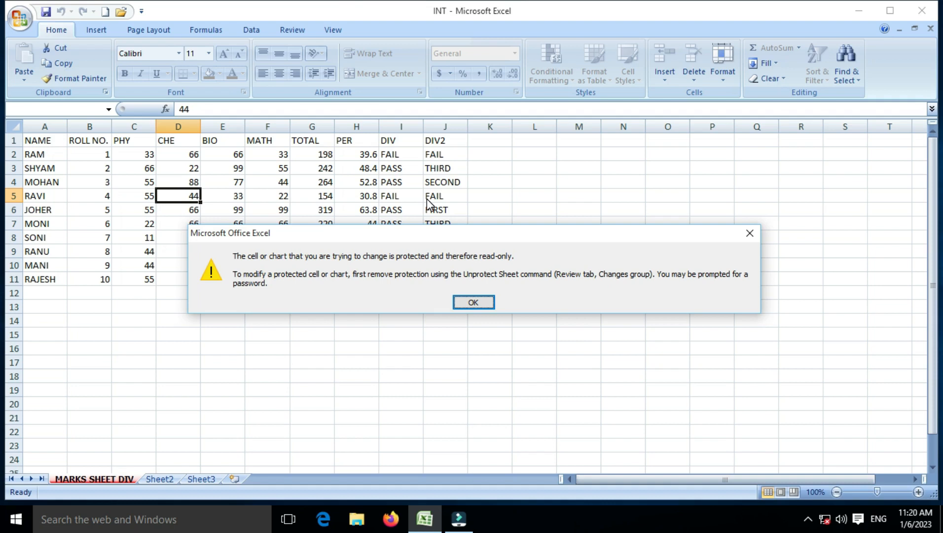
left_click(487, 302)
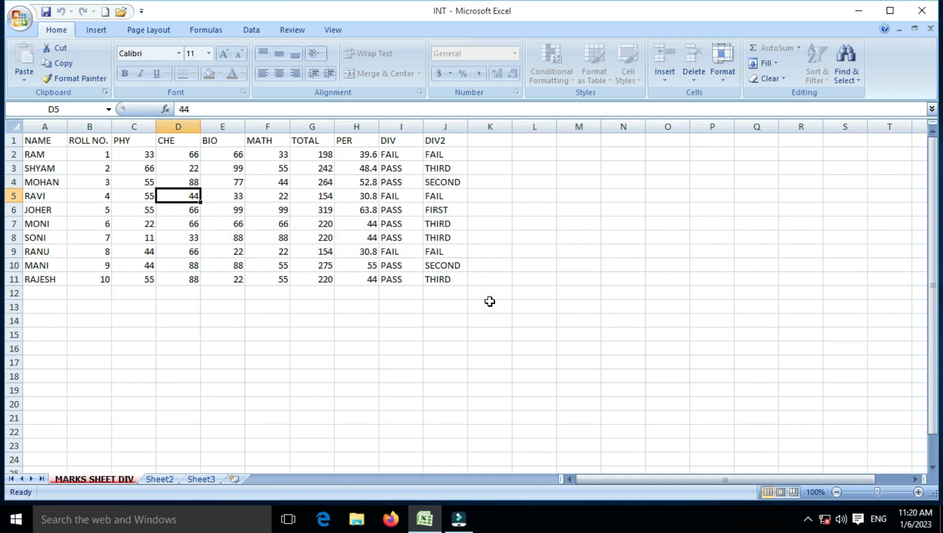
- Select several cells and try editing F12 on the protected sheet, dismissing the read-only warning
left_click(217, 227)
left_click(248, 351)
left_click(238, 249)
left_click(249, 291)
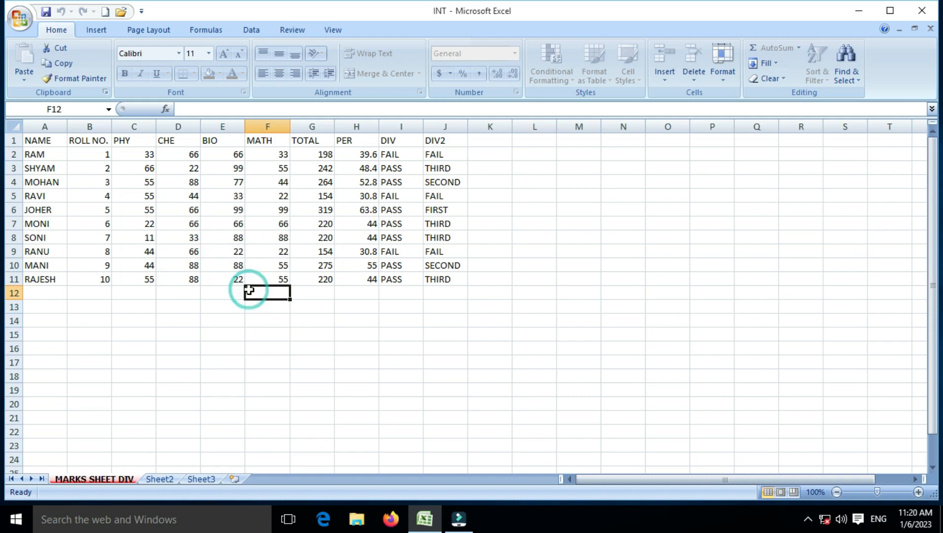
double_click(249, 293)
key("Return")
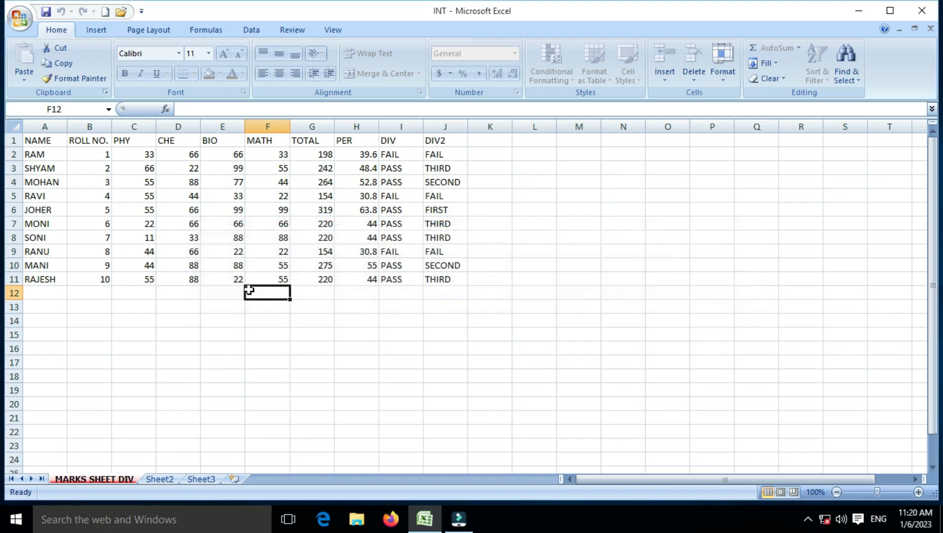
- Unprotect the sheet via Format > Unprotect Sheet by entering the sheet password
left_click(729, 80)
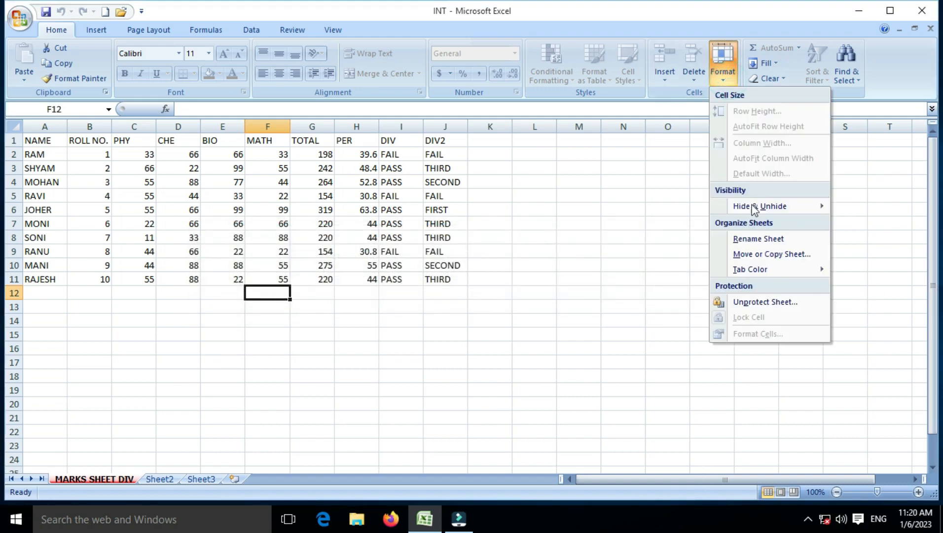
left_click(764, 301)
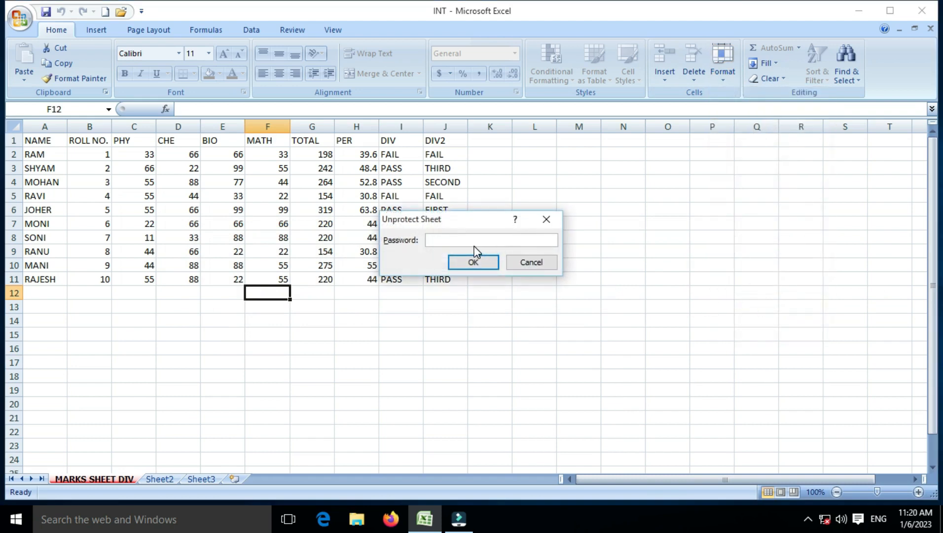
type("123")
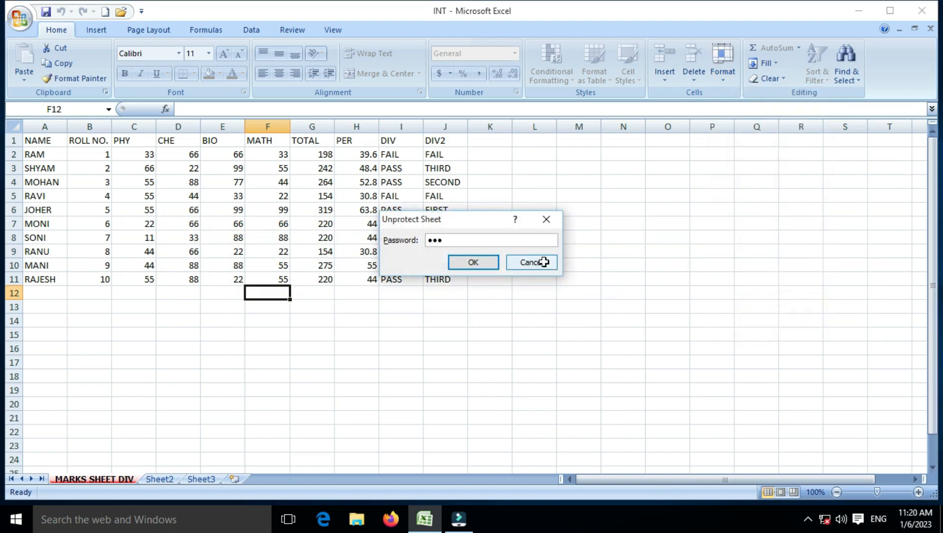
key("Return")
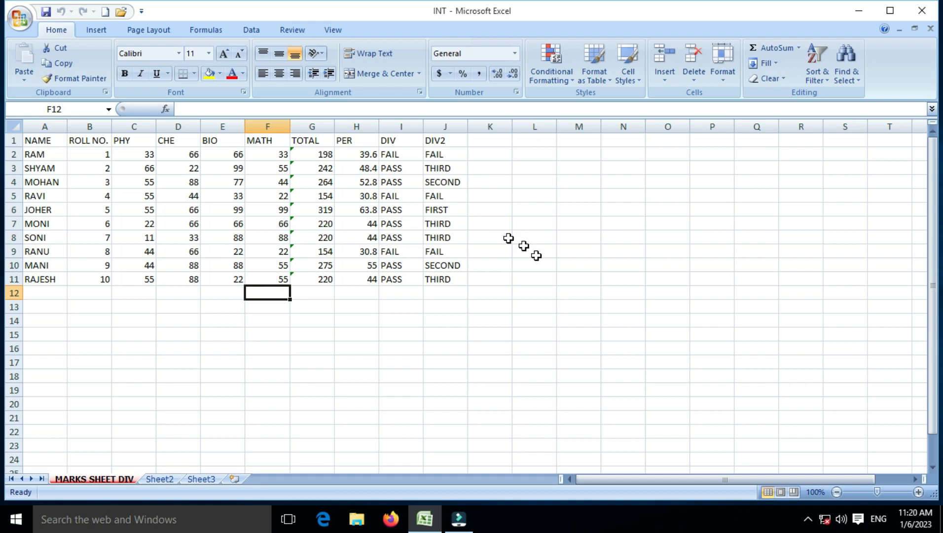
- Enter the test text UHBUYHH in cell F14
left_click(246, 323)
type("UHBUYHH")
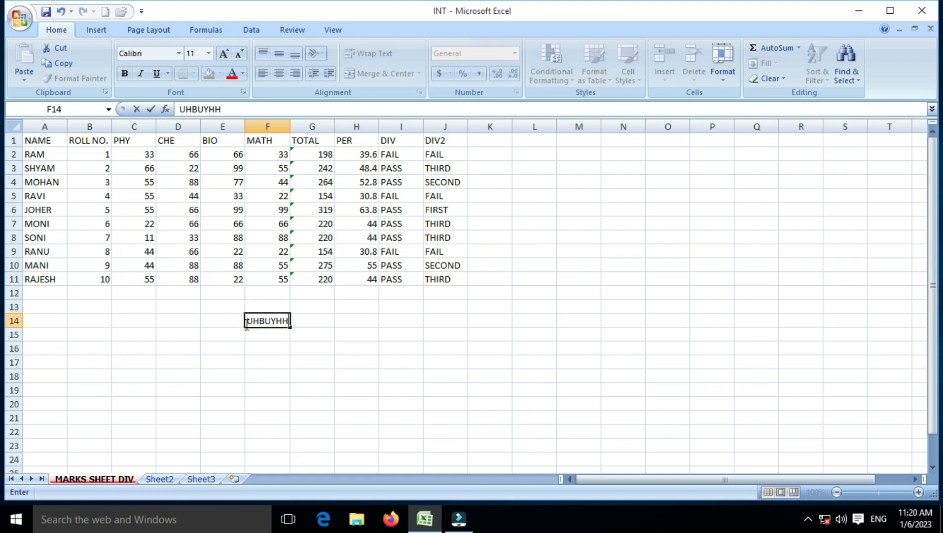
key("Return")
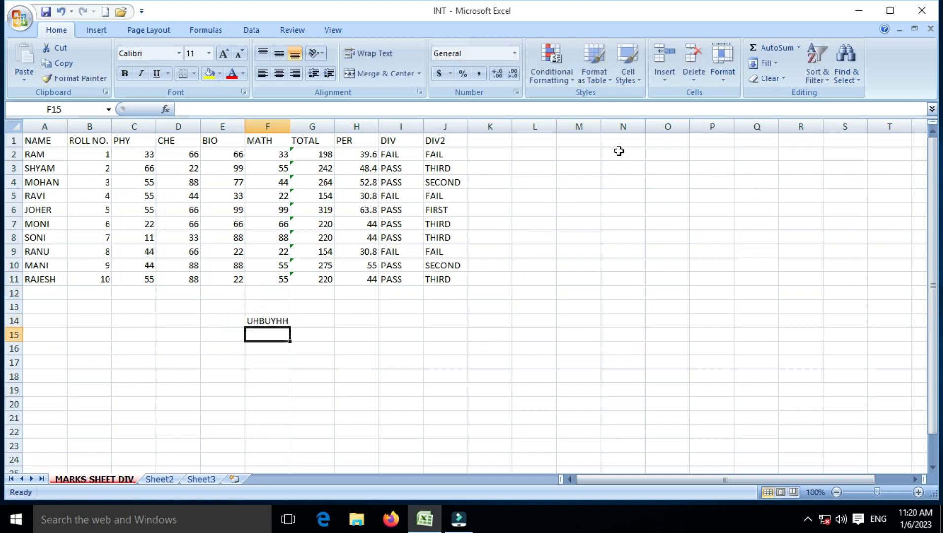
- Lock cell F15 and enter the test text JKN in it
left_click(724, 74)
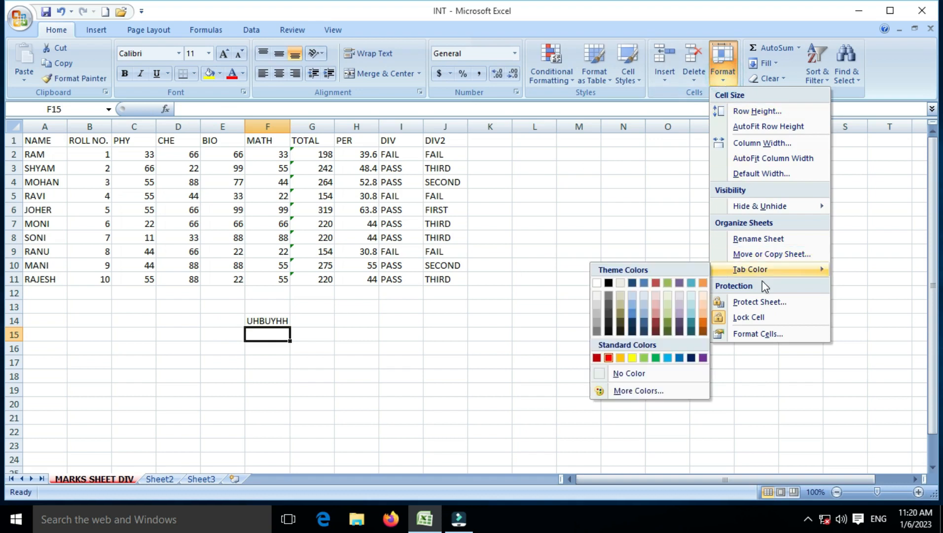
left_click(749, 318)
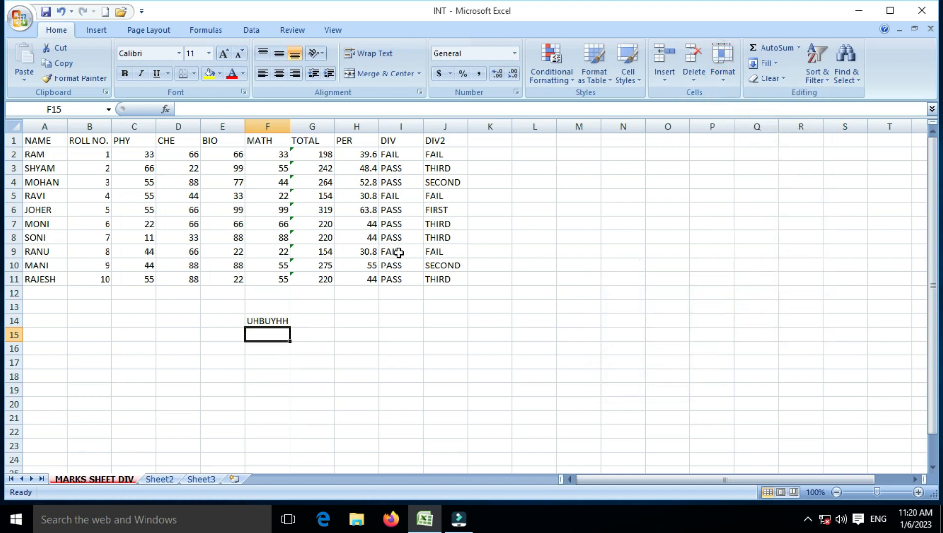
type("JKN")
key("Return")
key("Return")
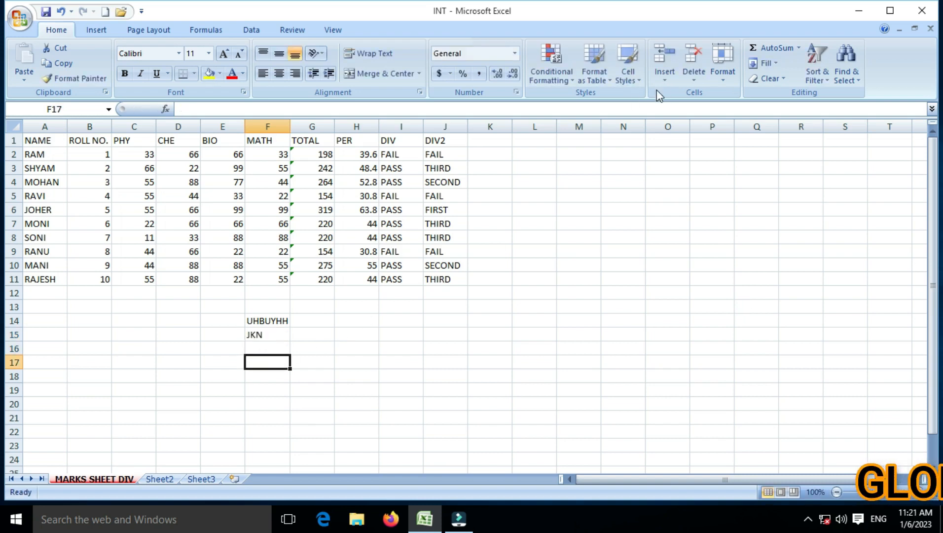
left_click(718, 81)
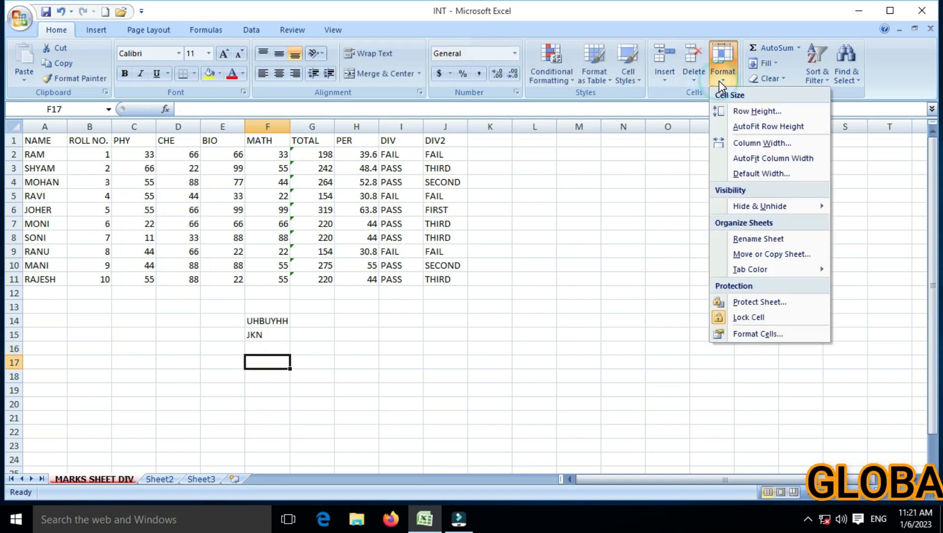
- Look through the Number, Alignment, Font, Border, Fill and Protection tabs of Format Cells
left_click(752, 333)
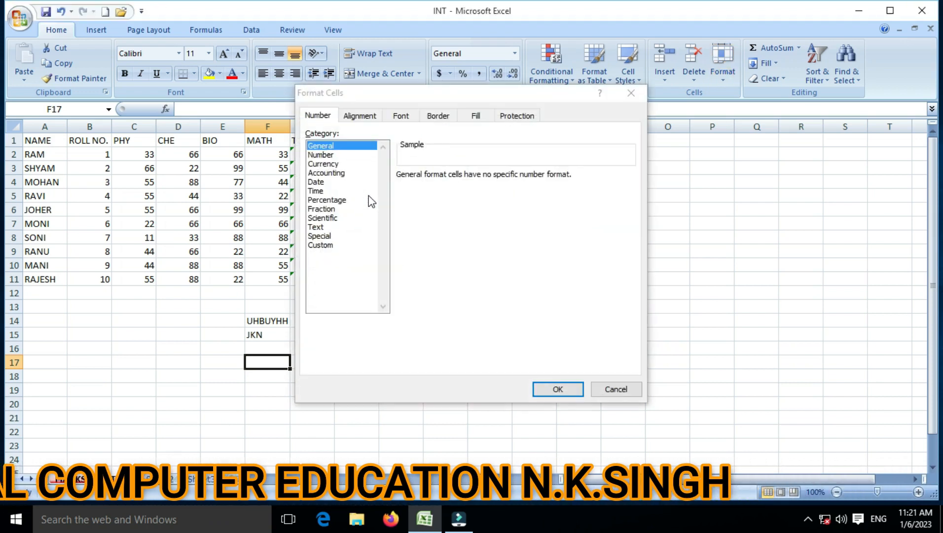
left_click(367, 116)
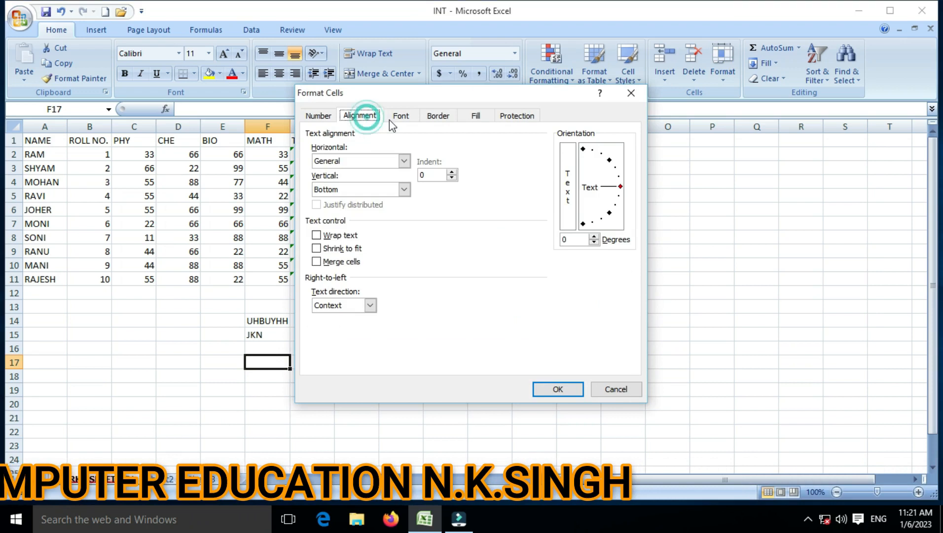
left_click(398, 118)
left_click(450, 118)
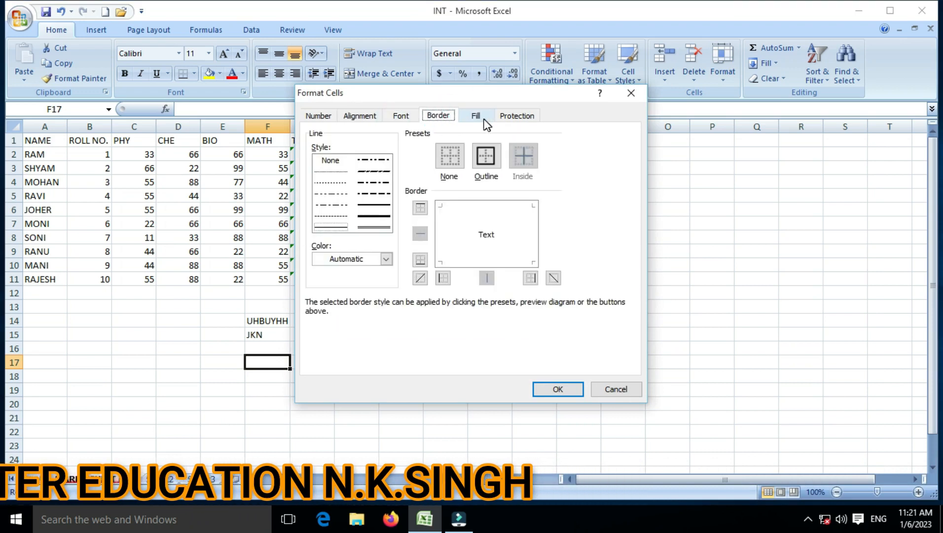
left_click(476, 116)
left_click(515, 117)
left_click(444, 117)
left_click(399, 117)
left_click(364, 118)
left_click(319, 117)
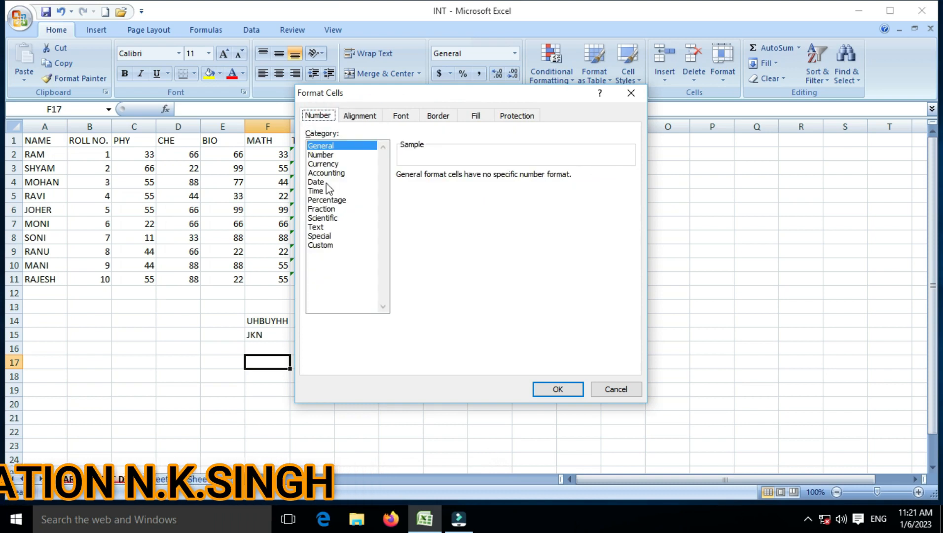
- Cancel Format Cells and clear the test entries from F14:F15
left_click(597, 390)
left_click_drag(272, 320, 269, 331)
key("Delete")
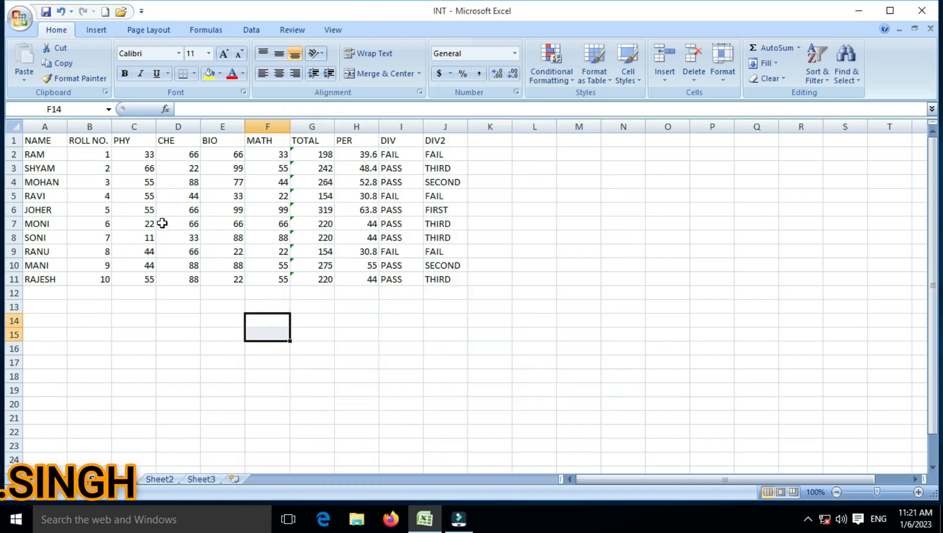
- Format the marks in C2:H11 as Number with 4 decimal places
left_click_drag(138, 158, 353, 271)
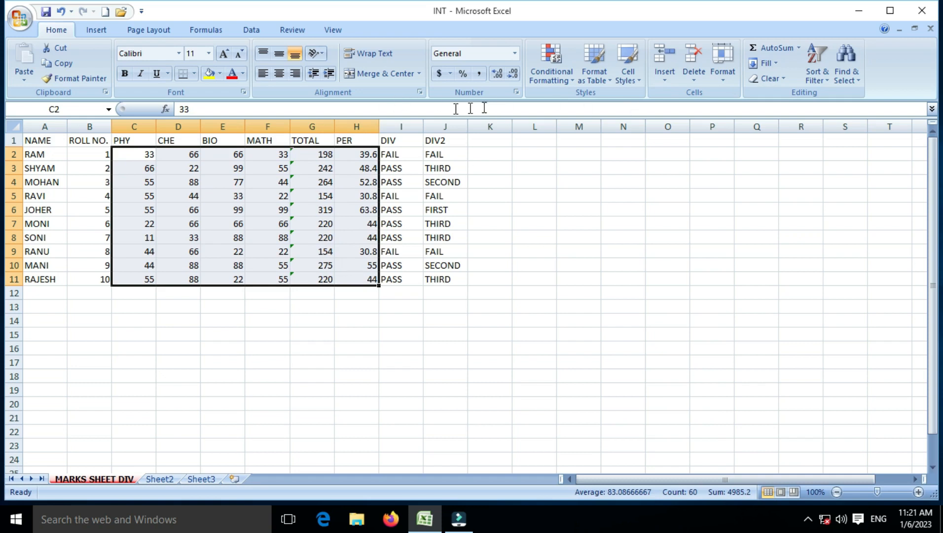
left_click(723, 67)
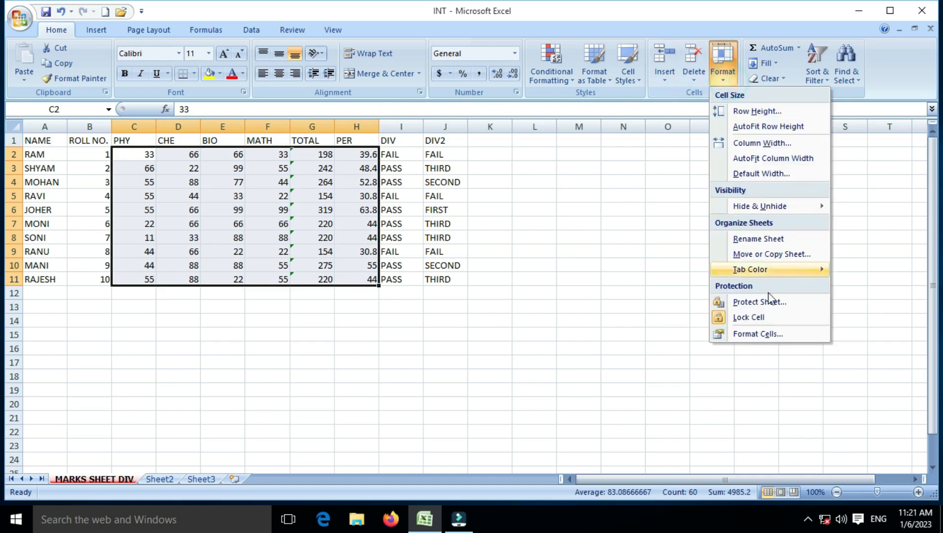
left_click(773, 338)
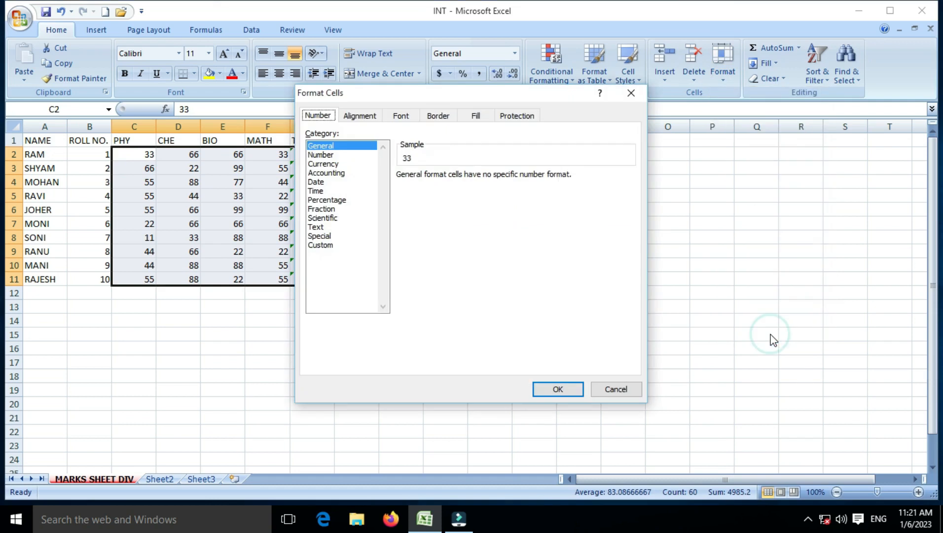
left_click(344, 155)
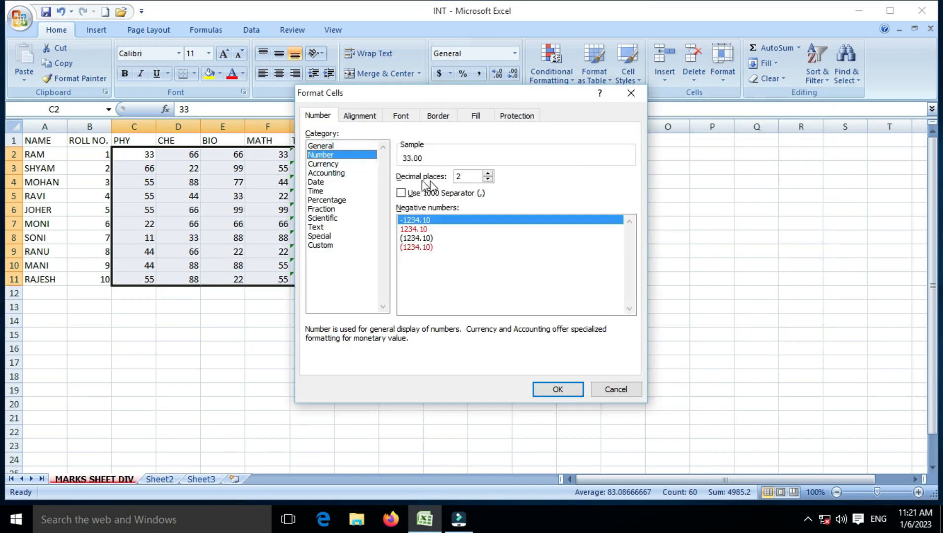
left_click_drag(468, 98, 527, 103)
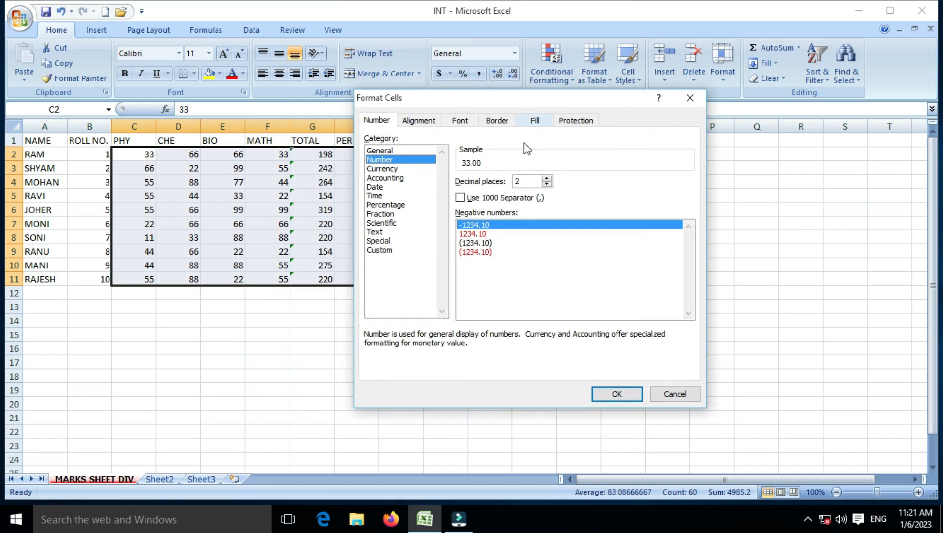
left_click(547, 179)
left_click(546, 179)
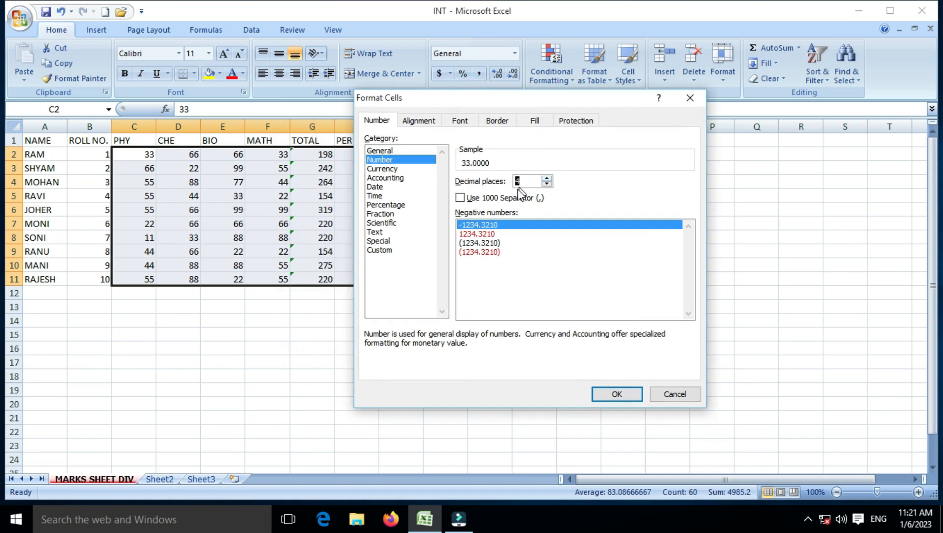
left_click(626, 394)
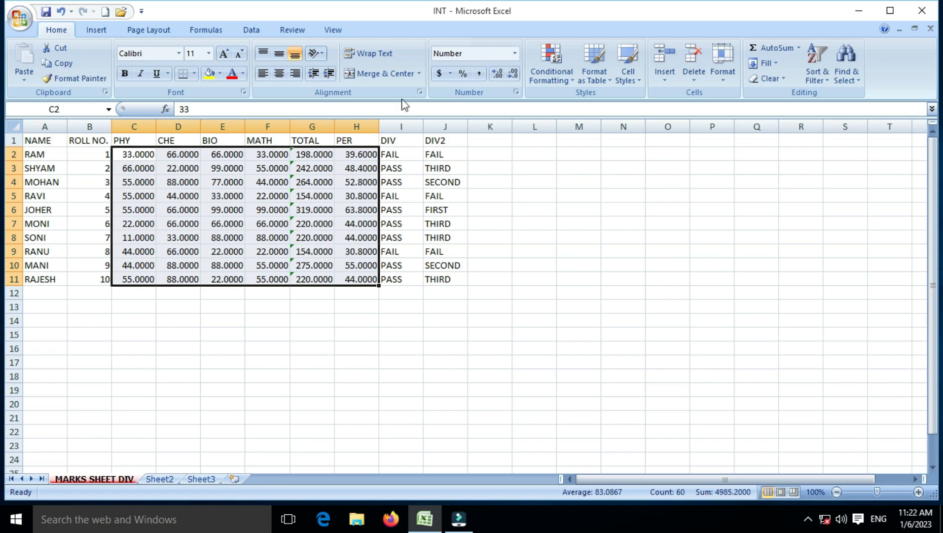
- Use Decrease and Increase Decimal on C2:H11 until marks show two decimals, like 33.00
left_click(512, 73)
left_click(512, 73)
left_click(512, 73)
left_click(512, 73)
left_click(497, 74)
left_click(498, 74)
left_click(498, 74)
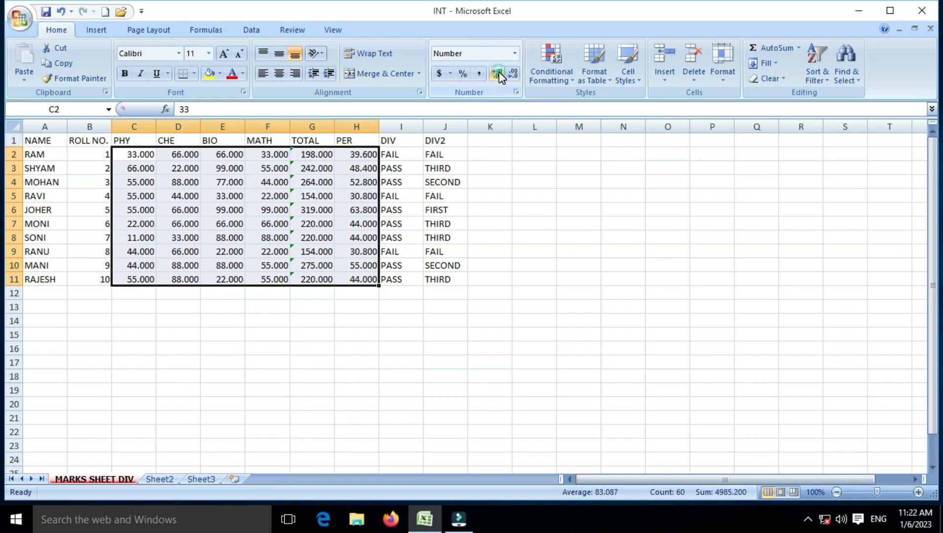
left_click(498, 73)
left_click(497, 73)
left_click(513, 72)
left_click(513, 73)
left_click(513, 72)
left_click(513, 72)
left_click(513, 73)
left_click(499, 73)
left_click(500, 73)
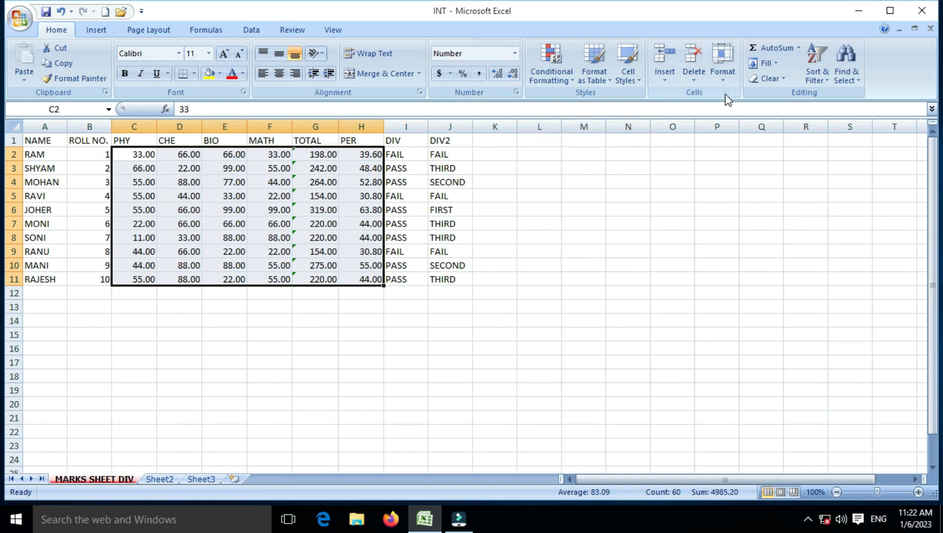
left_click(724, 79)
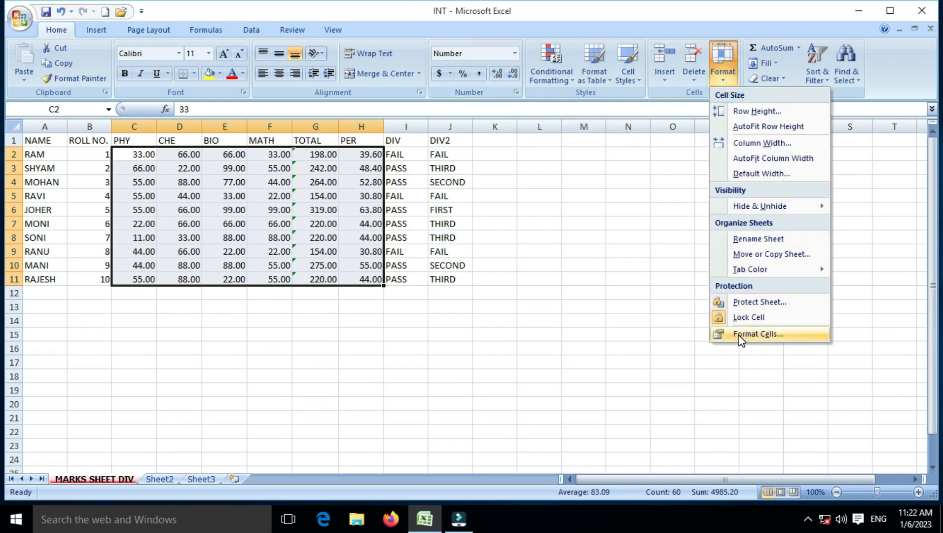
- Apply Currency format to C2:H11 so marks appear as dollar amounts like $33.00
left_click(758, 334)
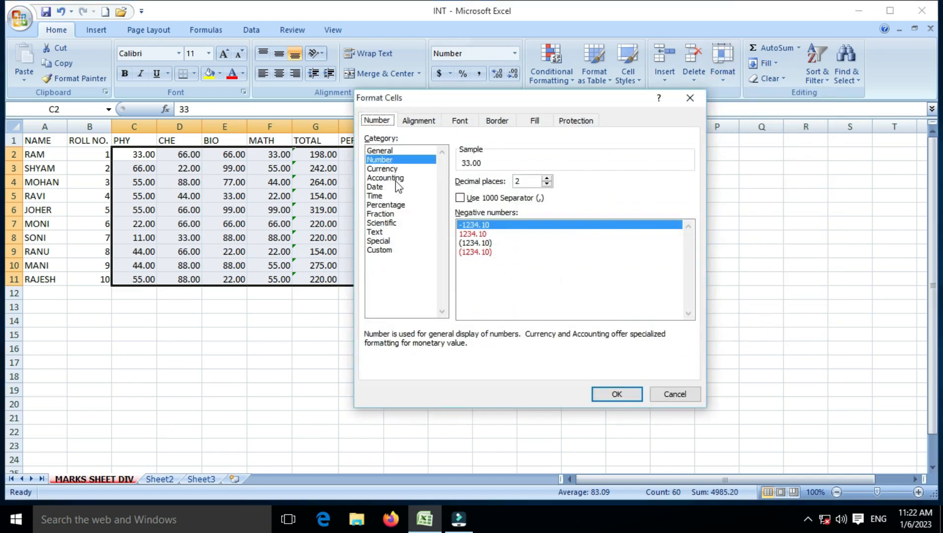
left_click(390, 169)
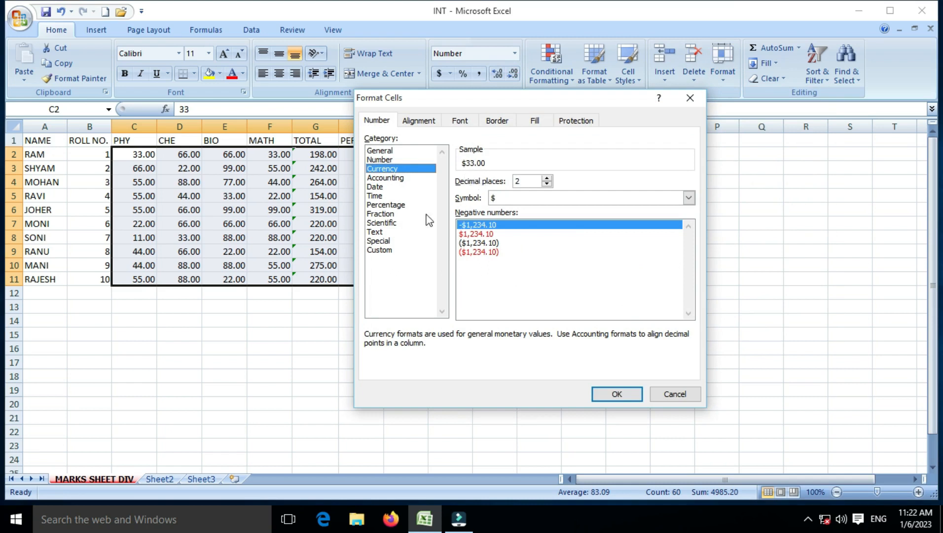
left_click(616, 394)
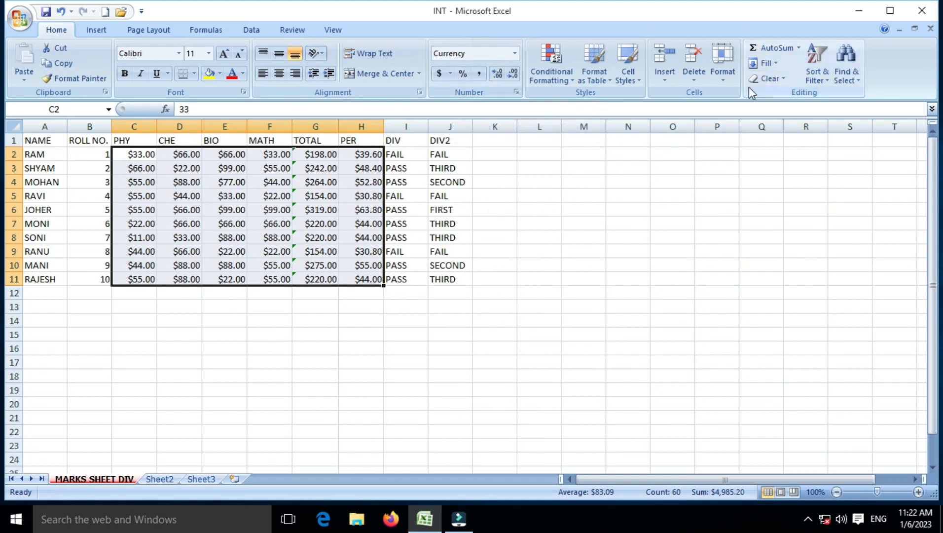
left_click(725, 80)
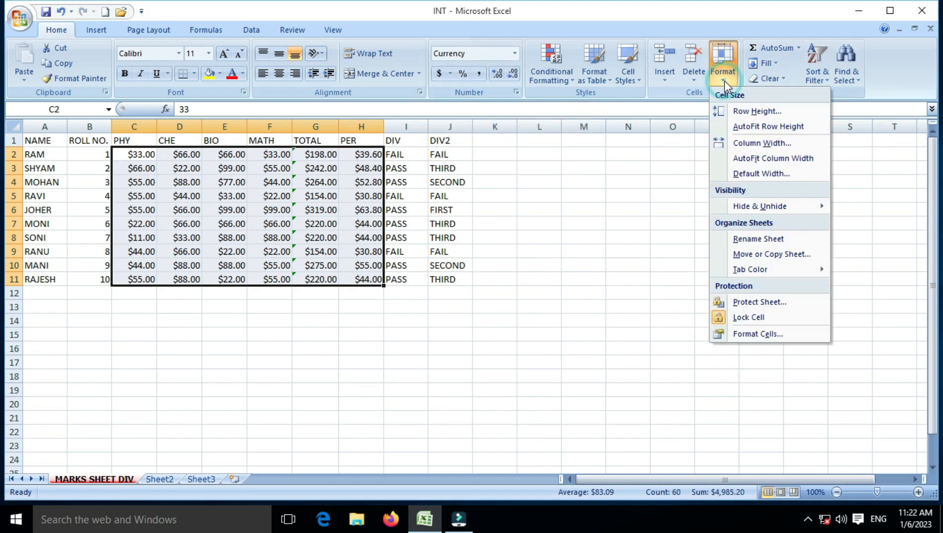
- Preview the Accounting through Special categories in Format Cells, then choose Number with 2 decimals
left_click(758, 334)
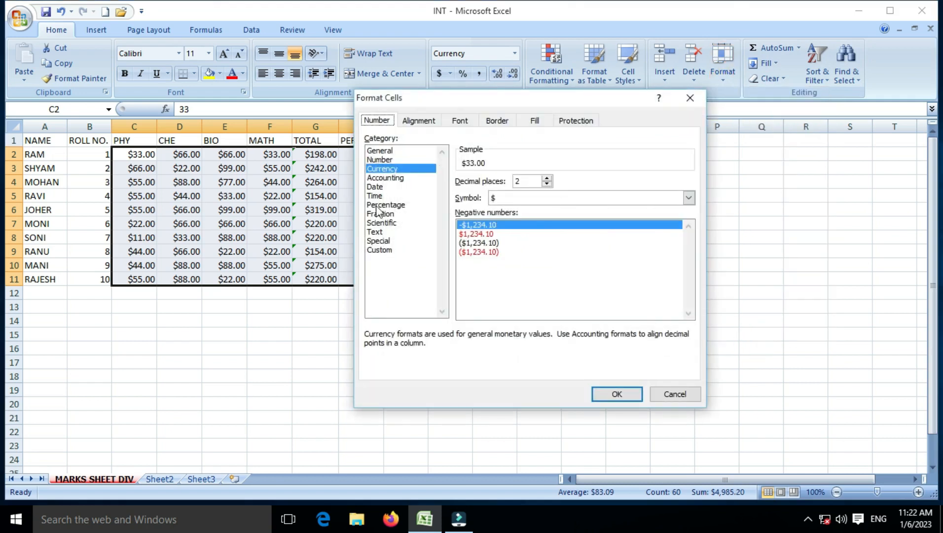
left_click(385, 179)
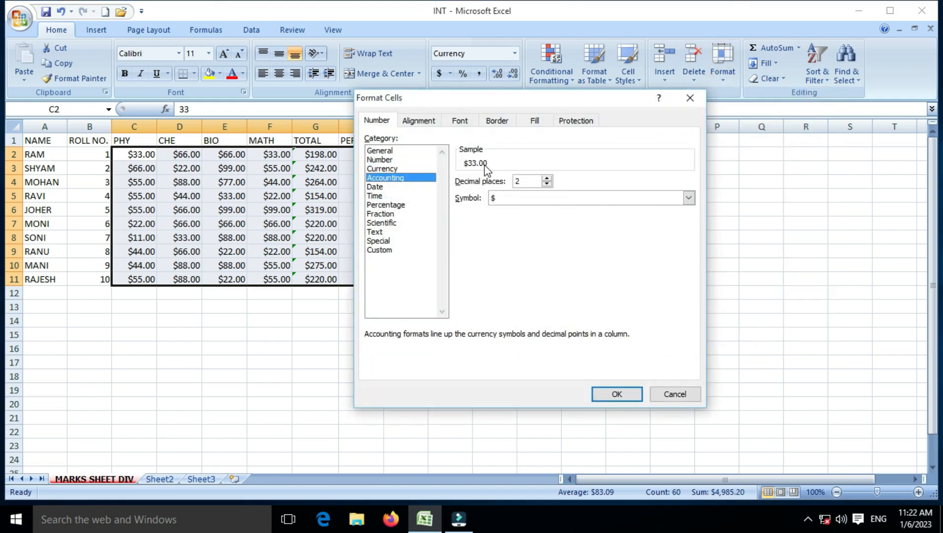
left_click(384, 187)
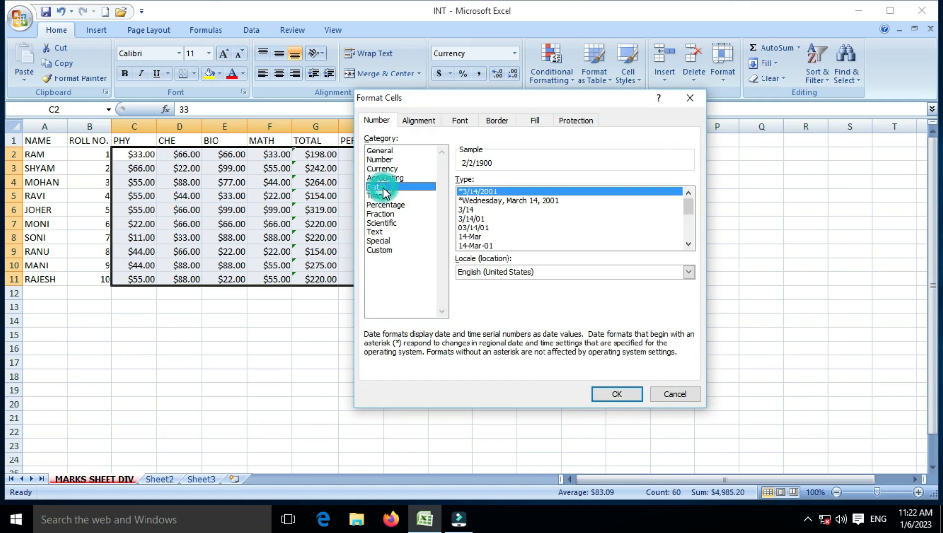
left_click(384, 196)
left_click(383, 203)
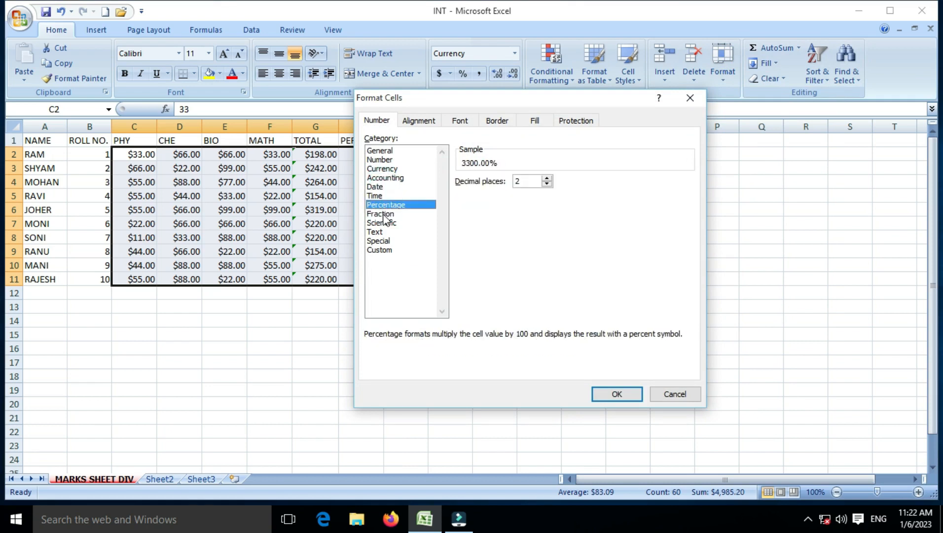
left_click(383, 213)
left_click(382, 223)
left_click(383, 231)
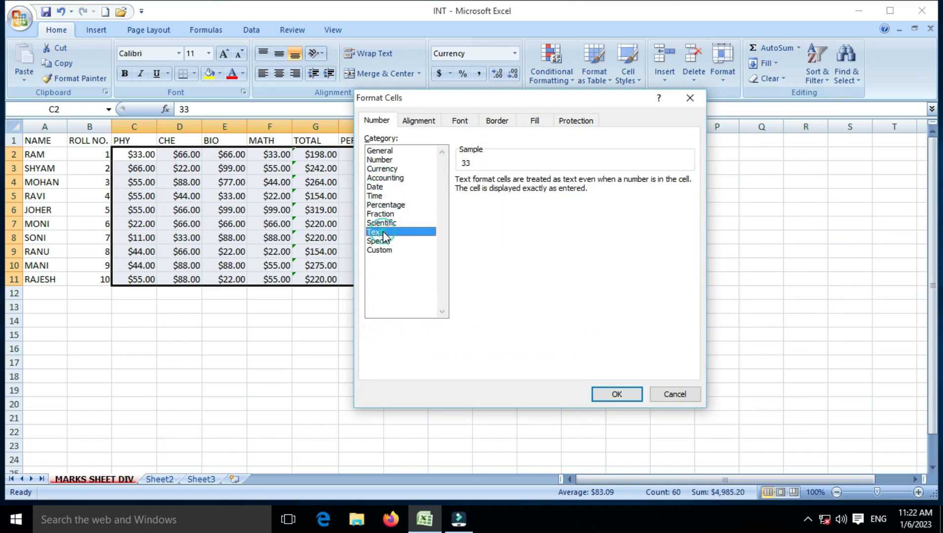
left_click(383, 240)
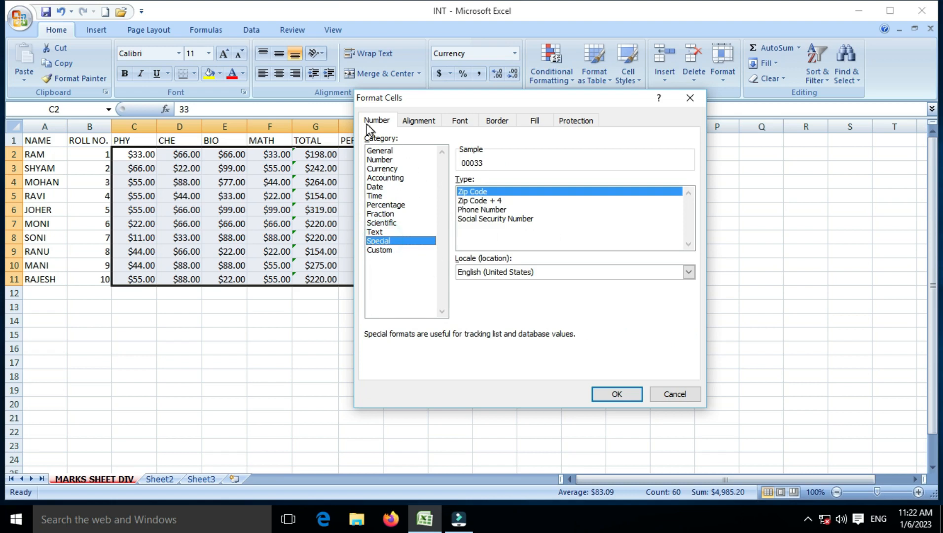
left_click(398, 160)
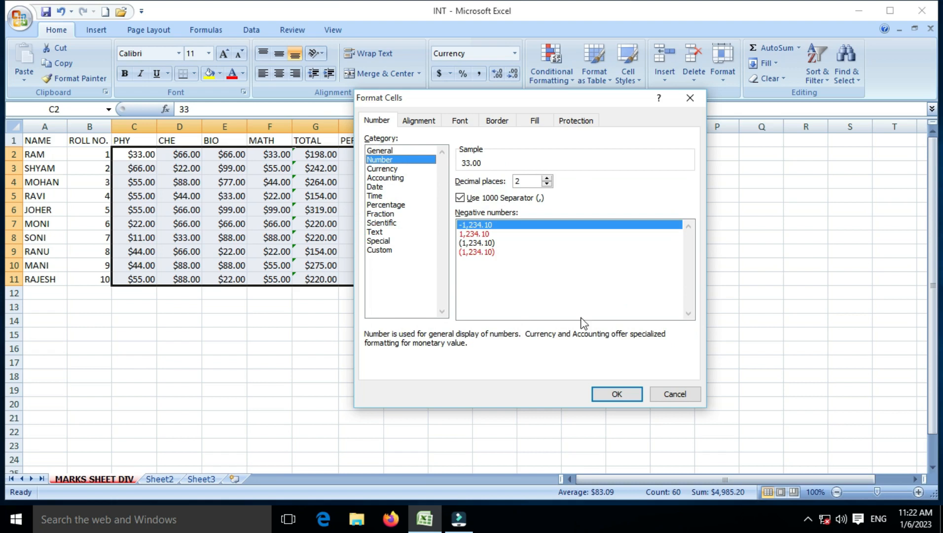
- Tilt the C2:H11 marks to a 45° text orientation
left_click(430, 122)
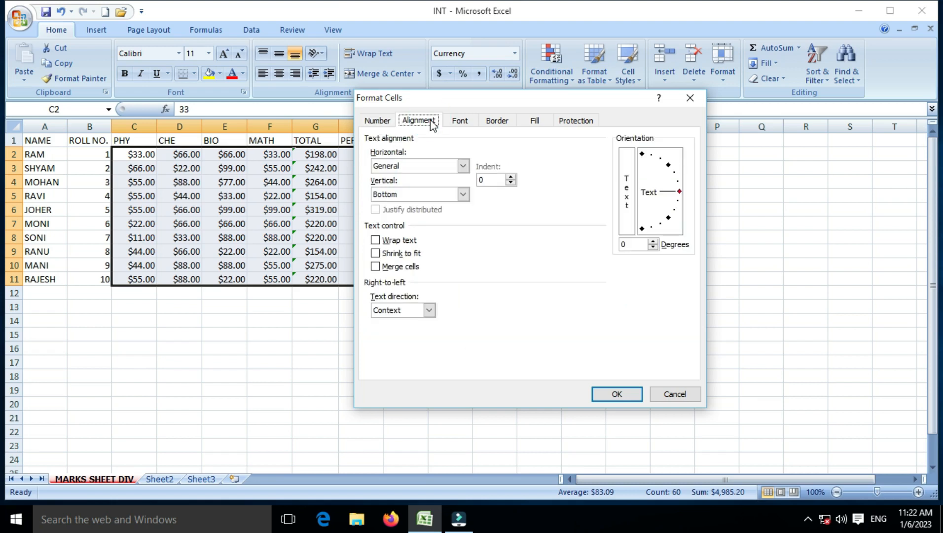
left_click(669, 165)
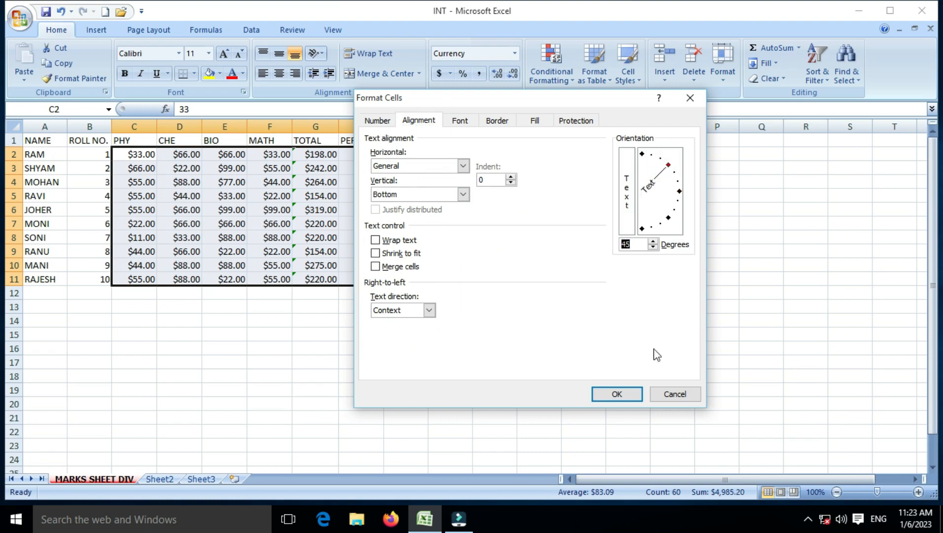
left_click(635, 390)
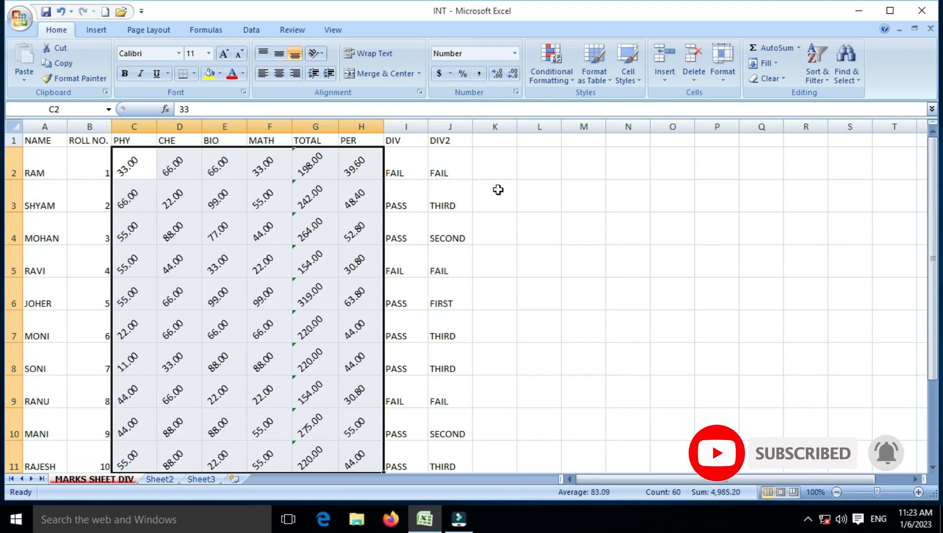
- Reset the marks' text orientation to 0° so they lie horizontal
left_click(722, 69)
left_click(749, 335)
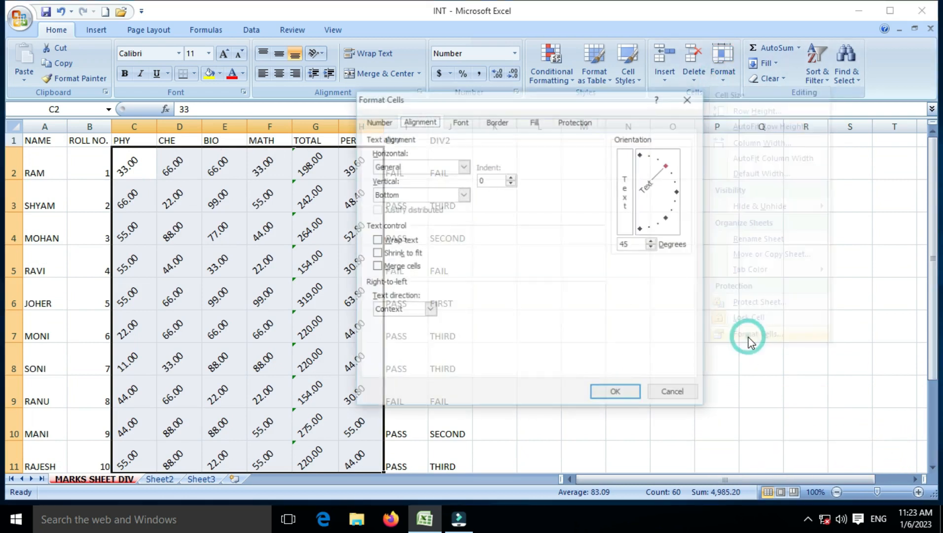
left_click(680, 192)
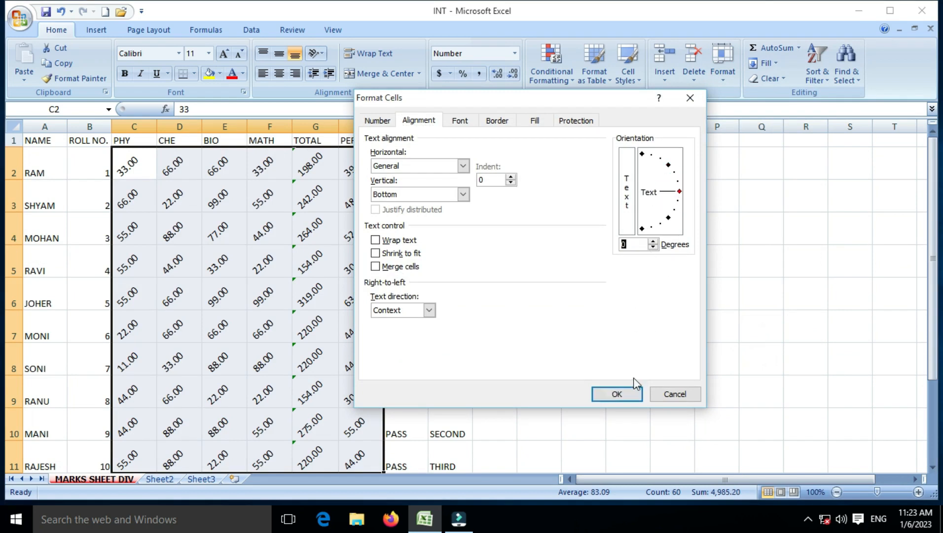
left_click(626, 395)
left_click(316, 251)
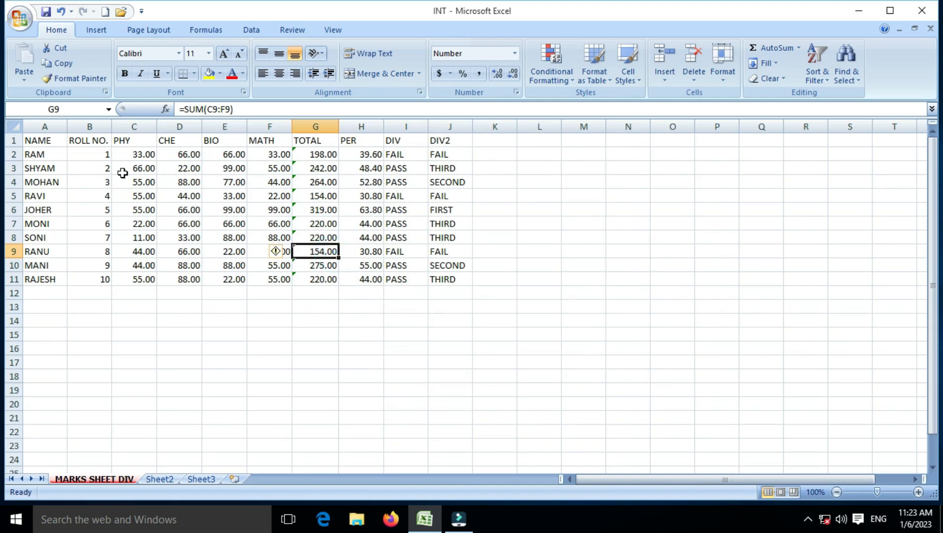
- Tilt the header row A1:J1, NAME through DIV2, to 45 degrees
left_click_drag(44, 141, 454, 146)
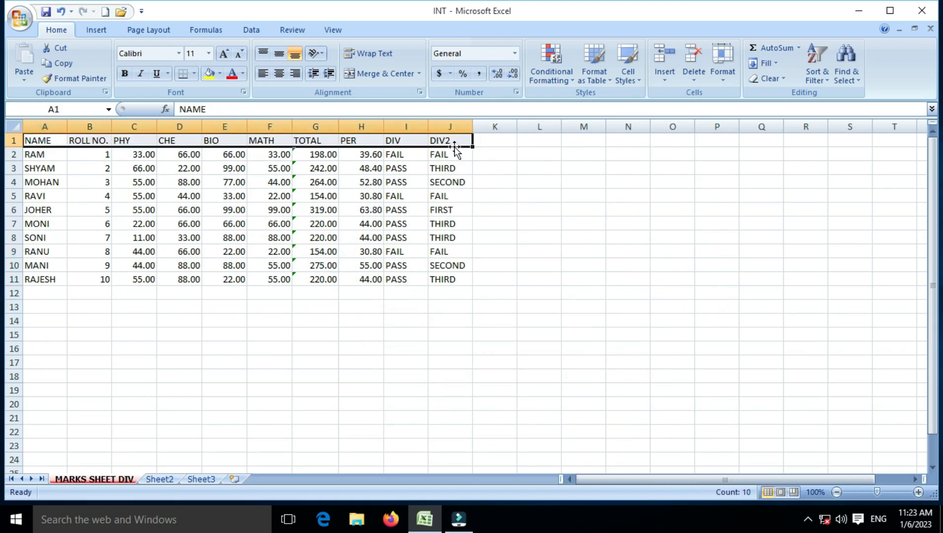
left_click(725, 77)
left_click(748, 337)
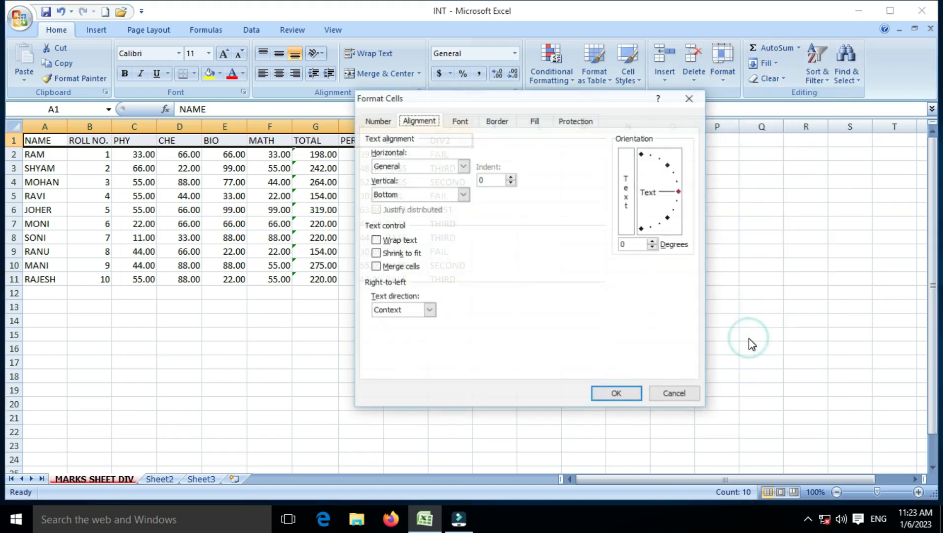
left_click(654, 242)
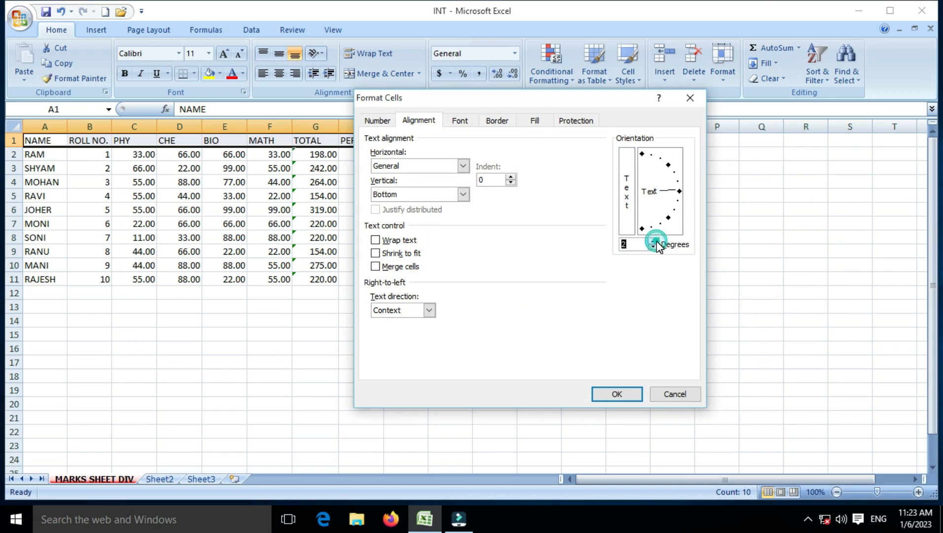
left_click(675, 174)
left_click(667, 167)
left_click(625, 394)
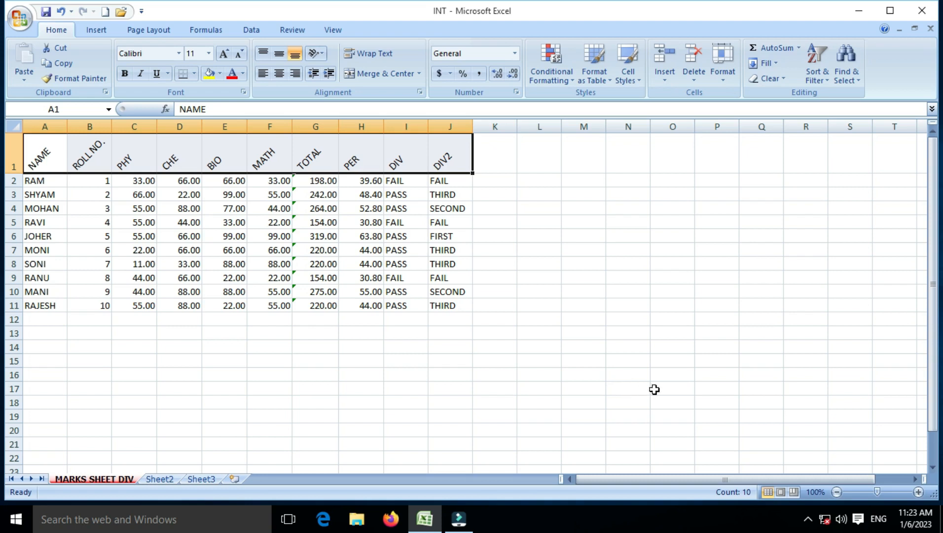
- Reopen Format Cells for the headers, close it unchanged, and select I16
left_click(724, 79)
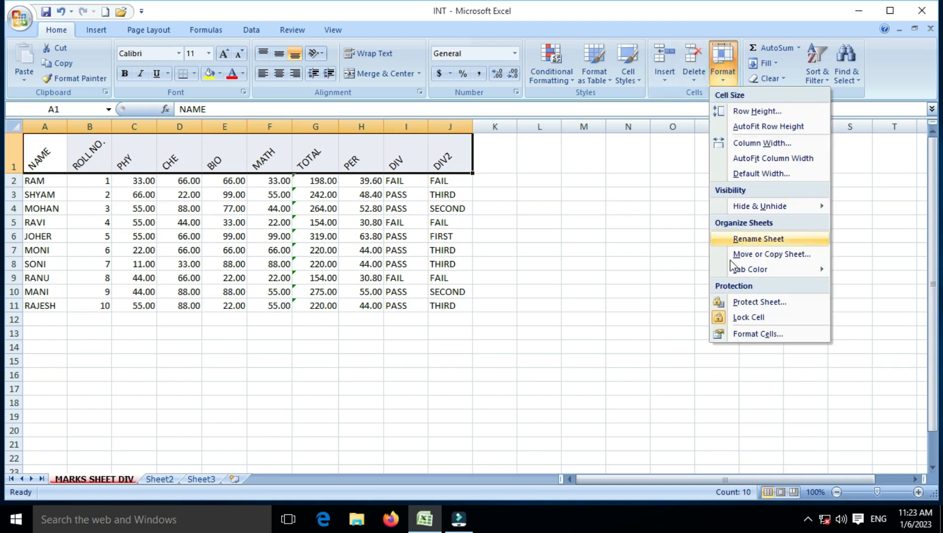
left_click(735, 334)
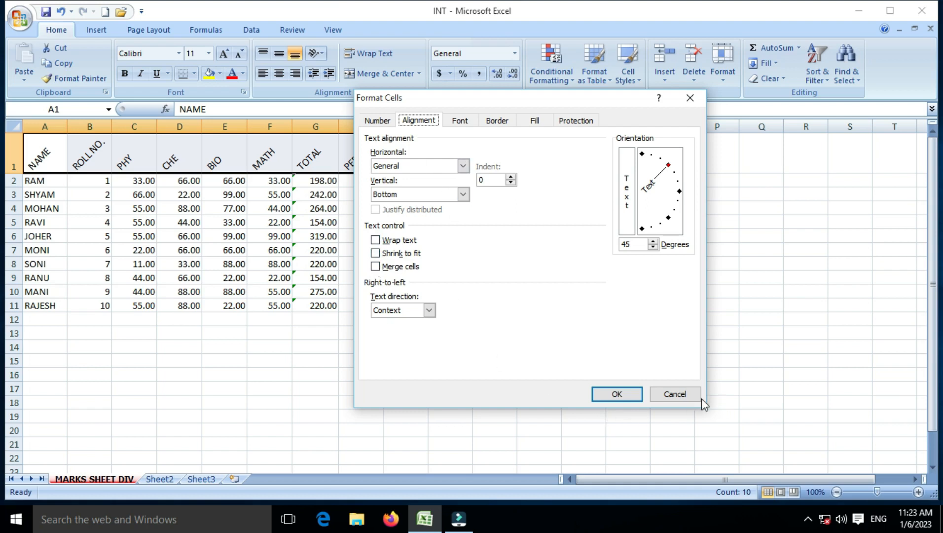
left_click(675, 394)
left_click(389, 376)
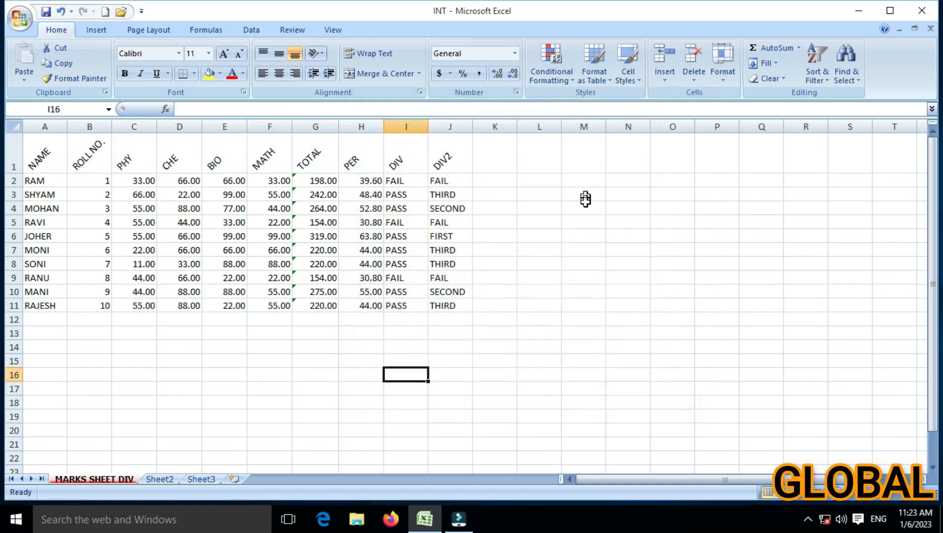
- Merge cells M5 through R5 and fill them with a long run of K characters
left_click_drag(586, 222, 823, 224)
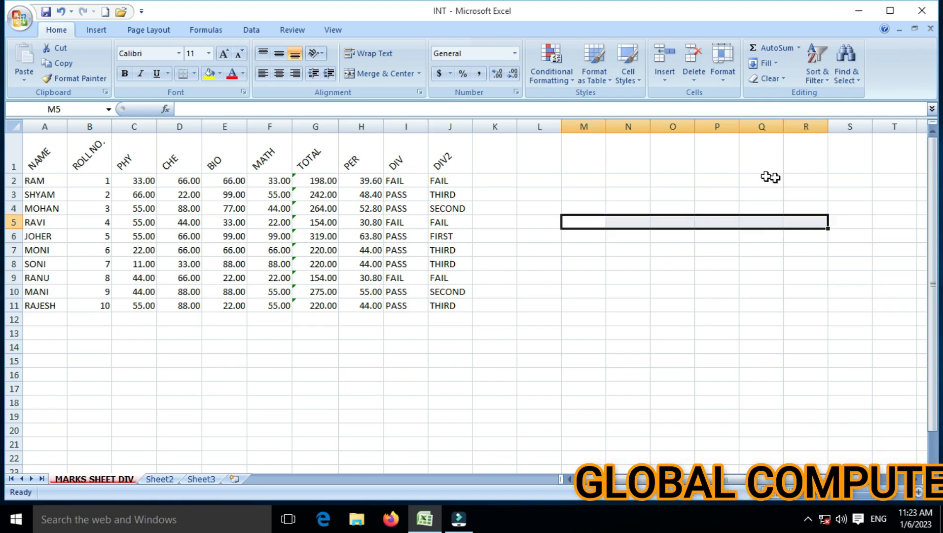
left_click(723, 64)
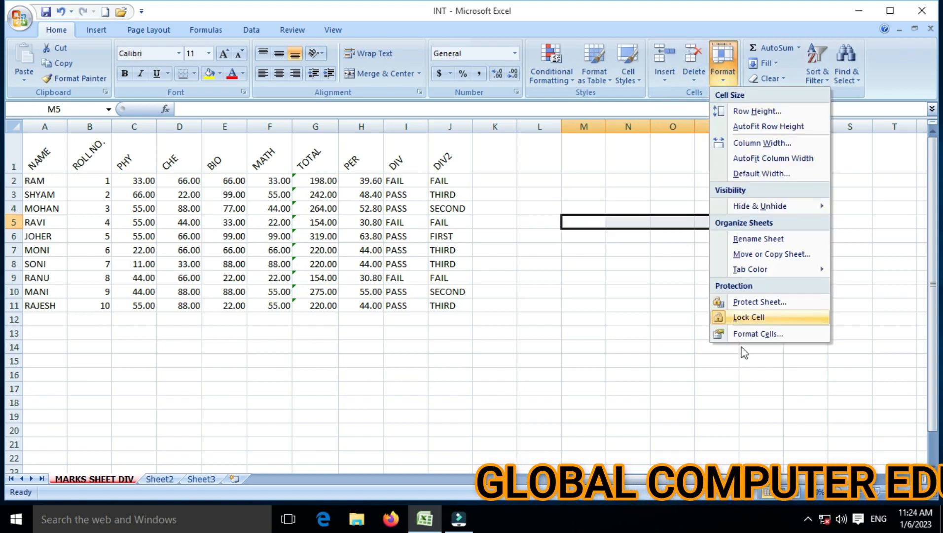
left_click(738, 334)
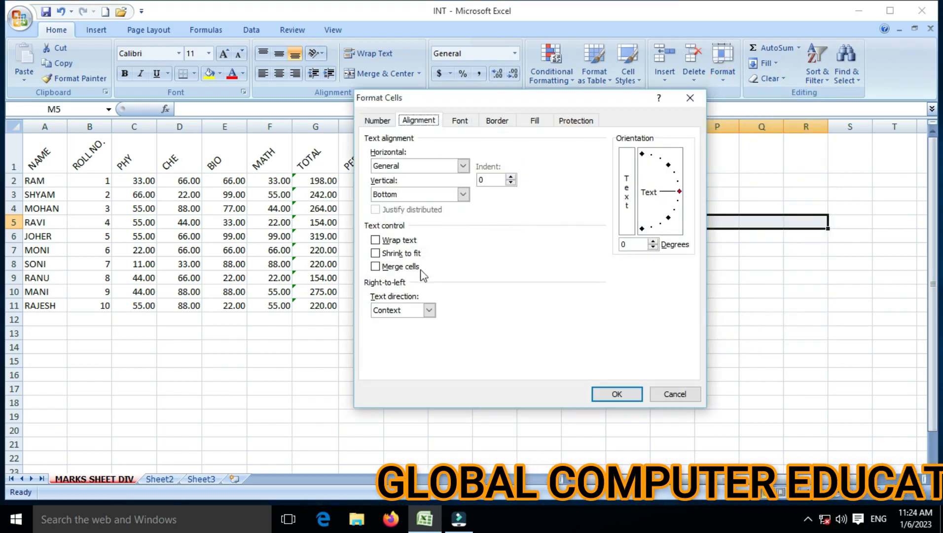
left_click(376, 266)
left_click(615, 394)
left_click(628, 222)
type("KKKKKKKKKKKKKKKKKKKKKKKKKKKKKKKKKKKKKKKK")
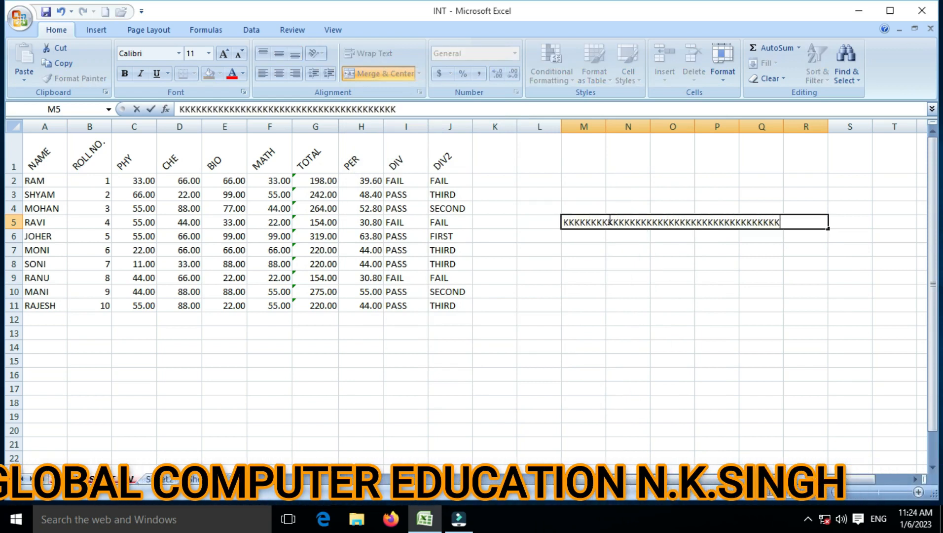
key("Return")
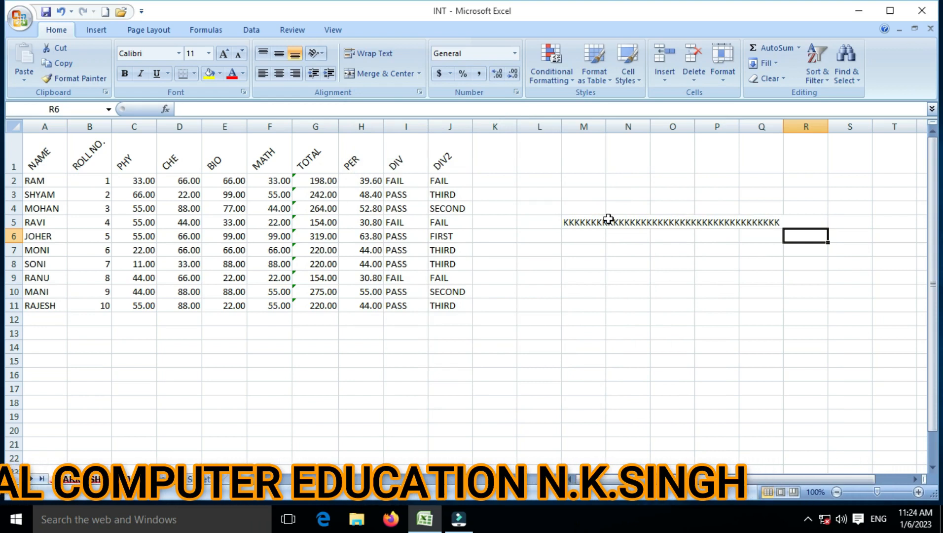
- Enter GLOBAL COMPUTER in cell M7 and return to it
left_click(608, 221)
left_click(589, 251)
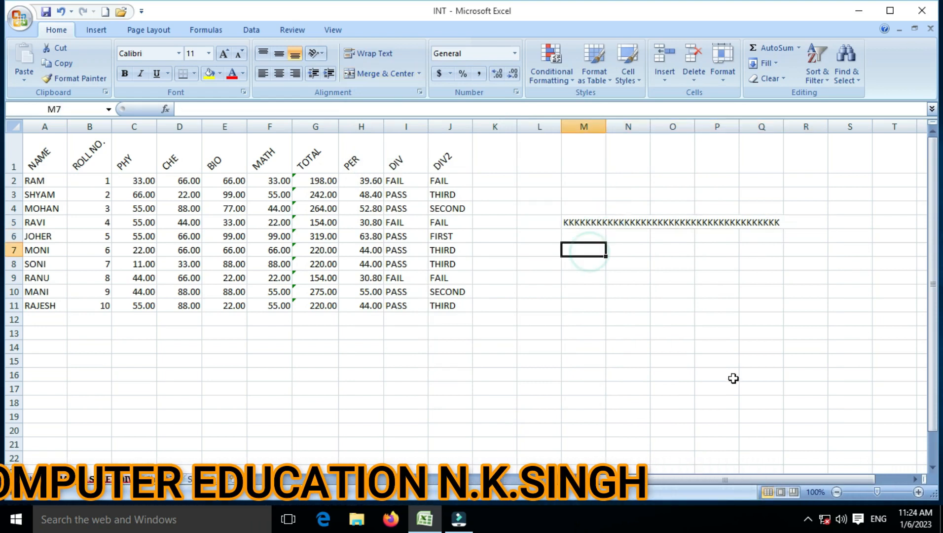
type("GLOBAL COMPUTER")
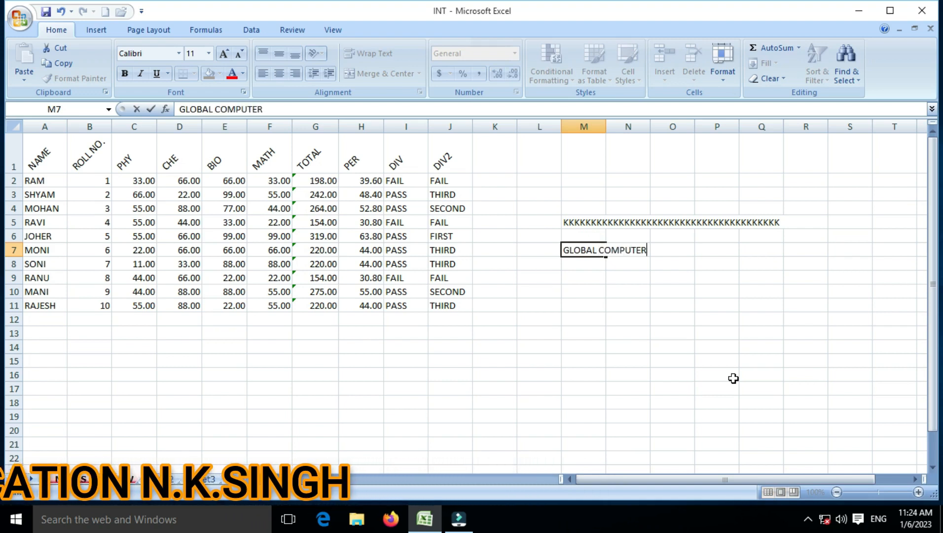
key("Return")
key("Up")
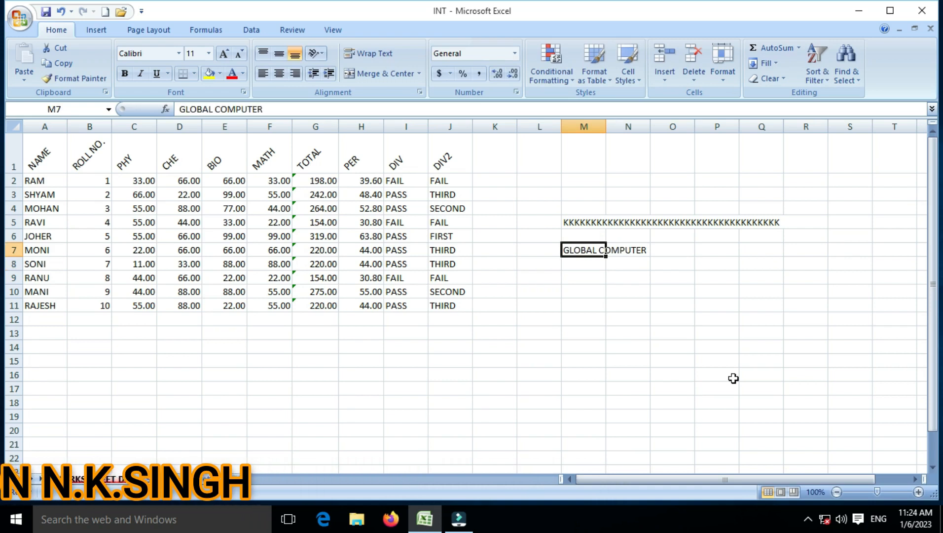
- Apply Shrink to fit to M7 through Format Cells, then undo it
left_click(734, 82)
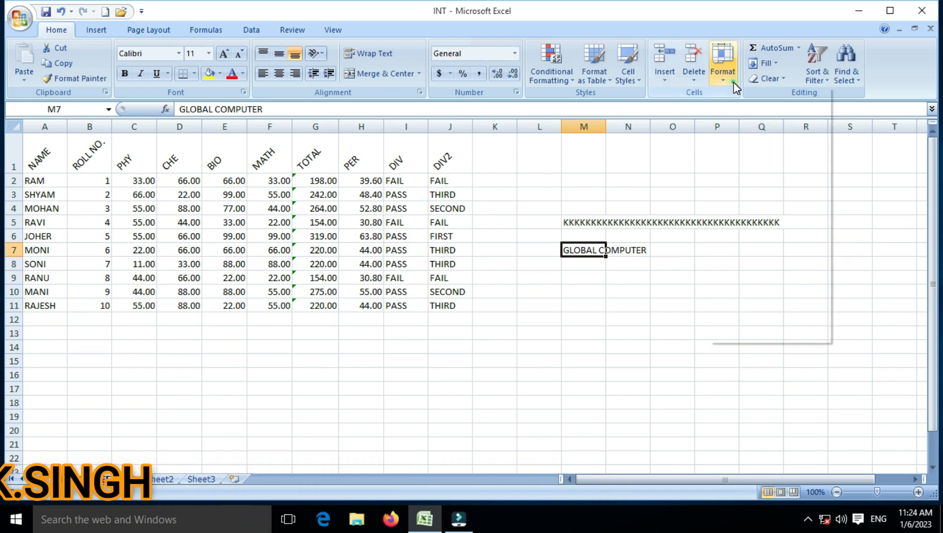
left_click(742, 337)
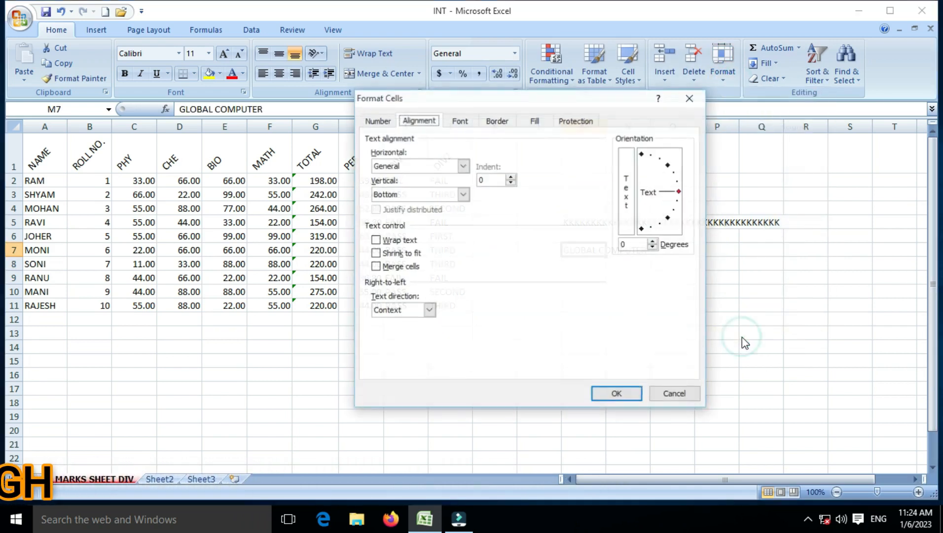
left_click(390, 254)
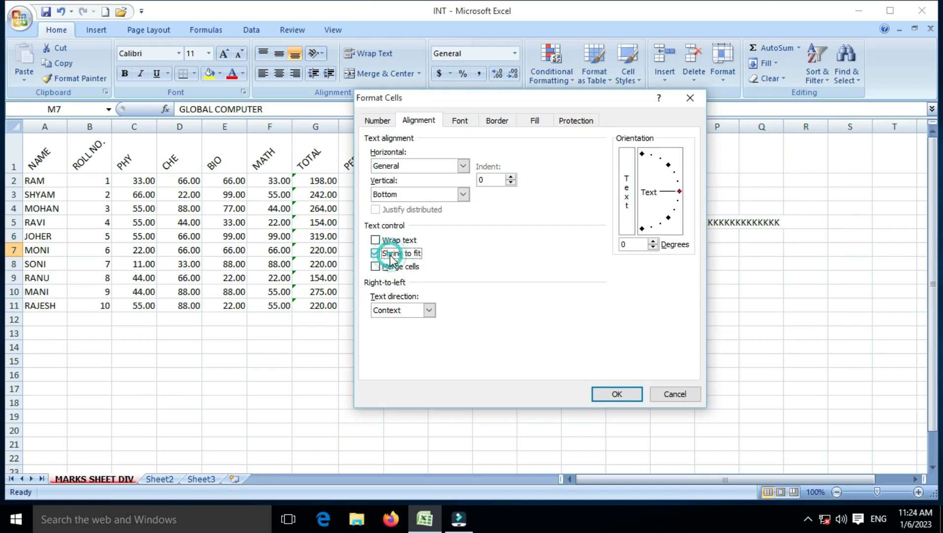
left_click(617, 395)
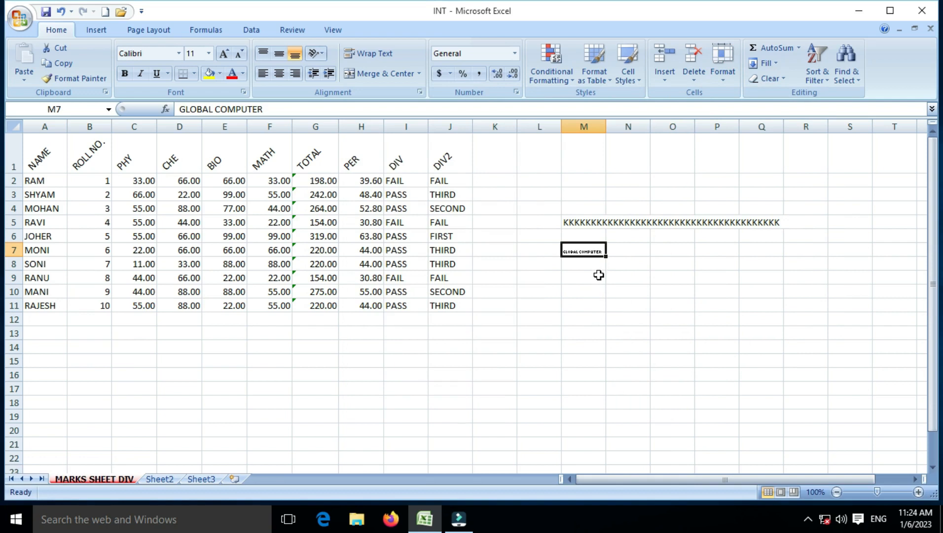
key("ctrl+z")
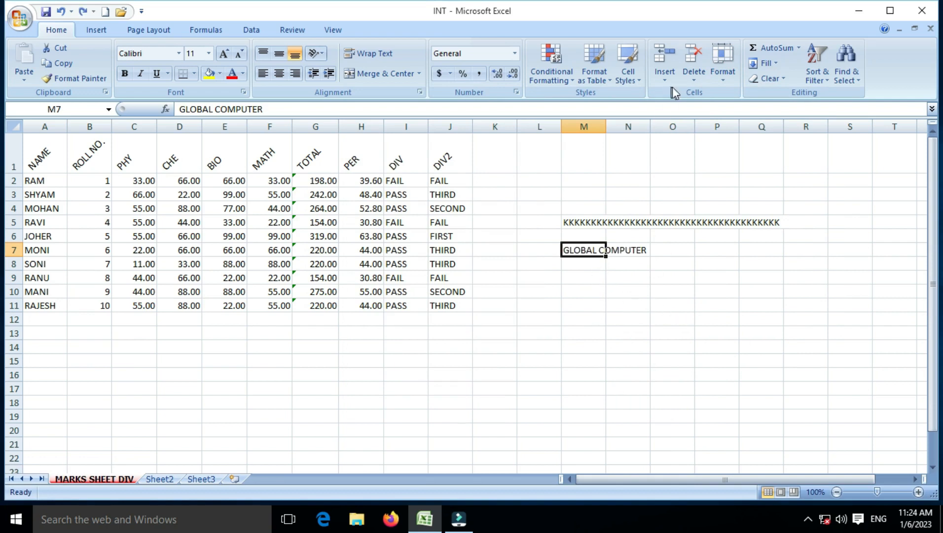
- Turn on Wrap text for M7 and widen column M so GLOBAL COMPUTER fits on two lines
left_click(724, 79)
left_click(774, 336)
left_click(400, 242)
left_click(606, 392)
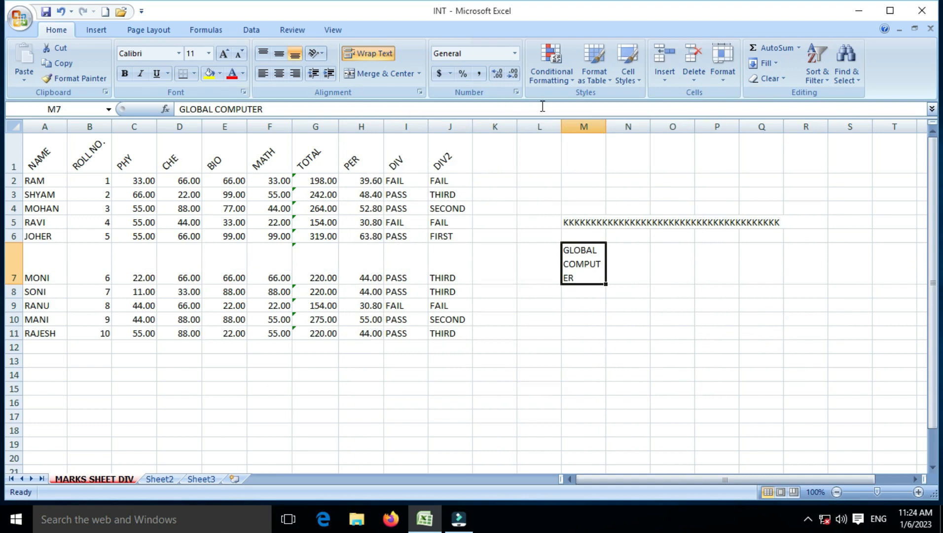
left_click_drag(611, 129, 617, 129)
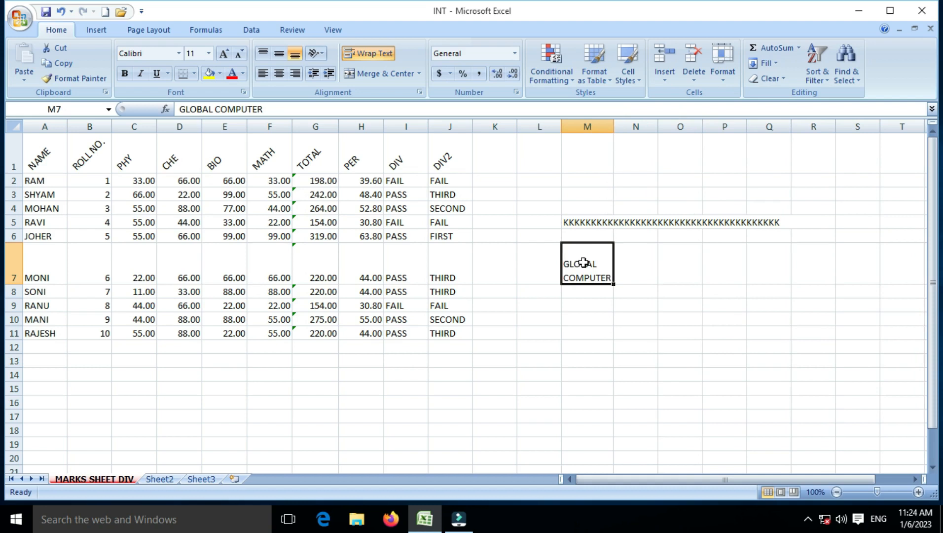
left_click(724, 75)
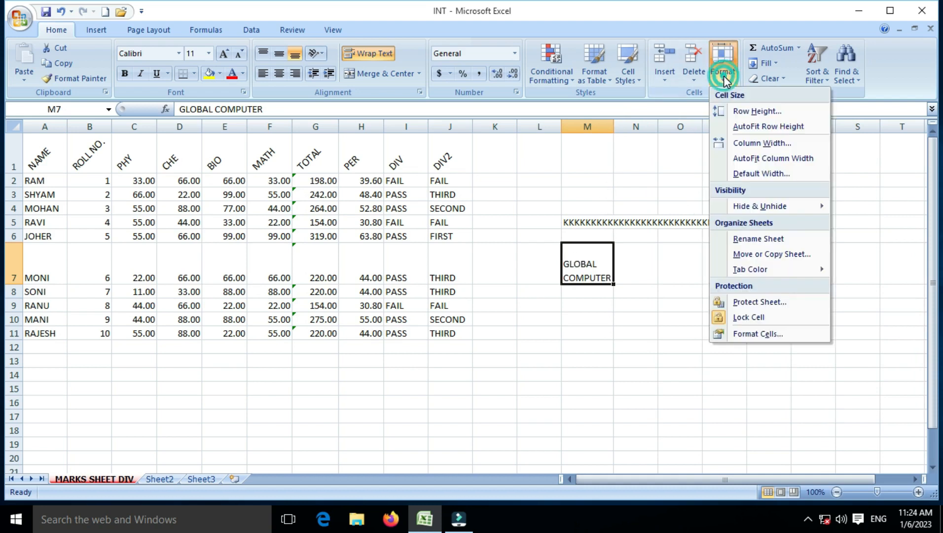
left_click(738, 335)
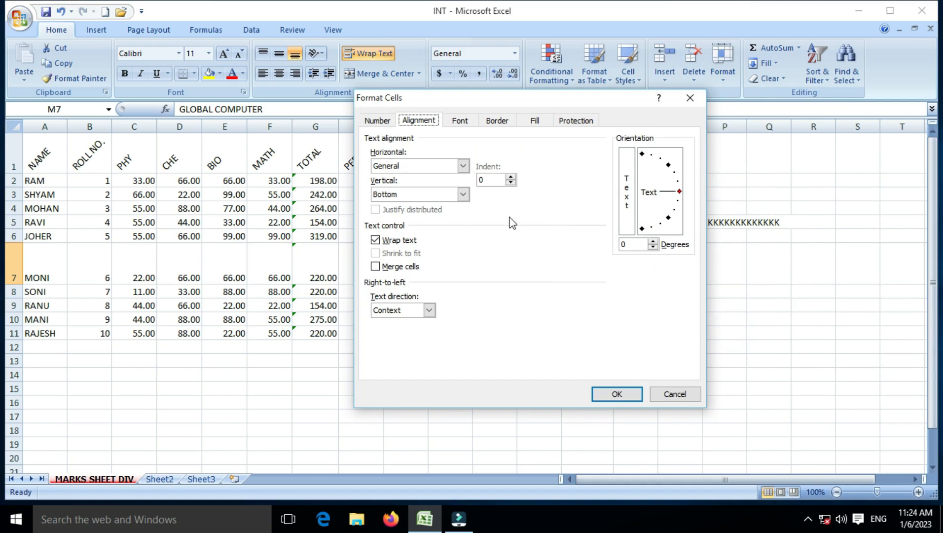
left_click(411, 312)
left_click(411, 313)
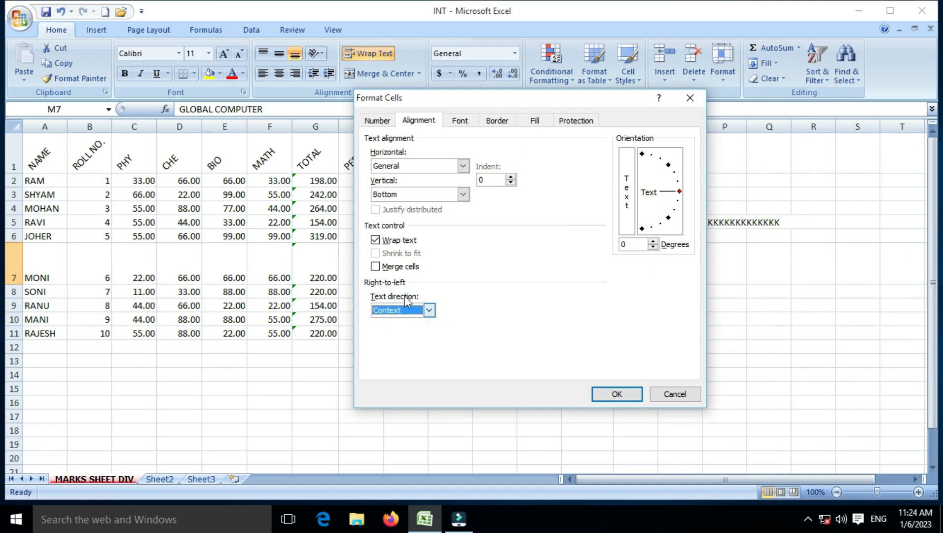
left_click(385, 243)
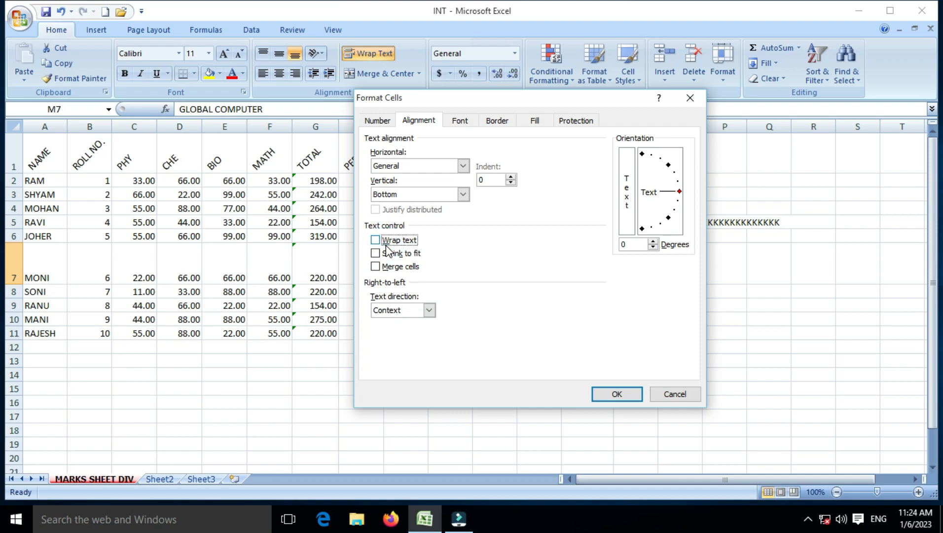
left_click(467, 122)
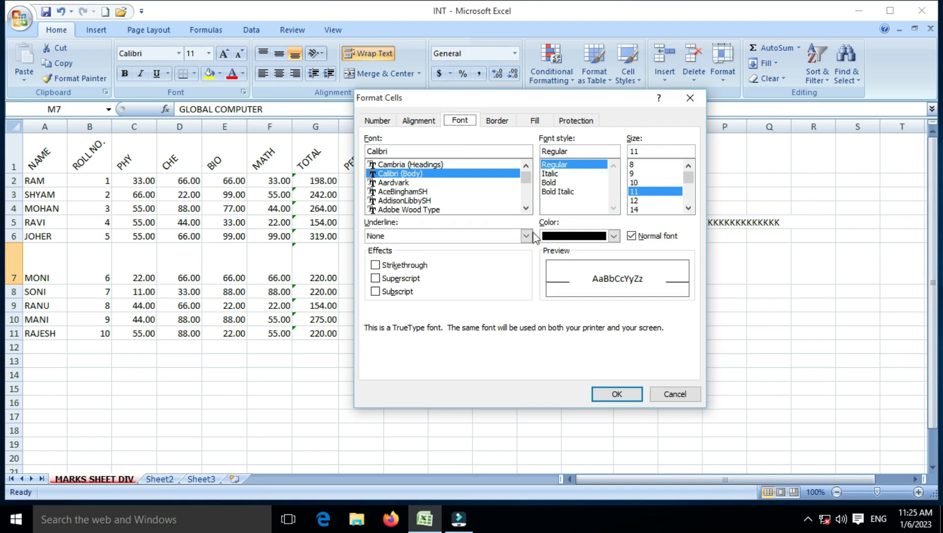
left_click(674, 393)
left_click(585, 389)
left_click_drag(46, 158, 455, 167)
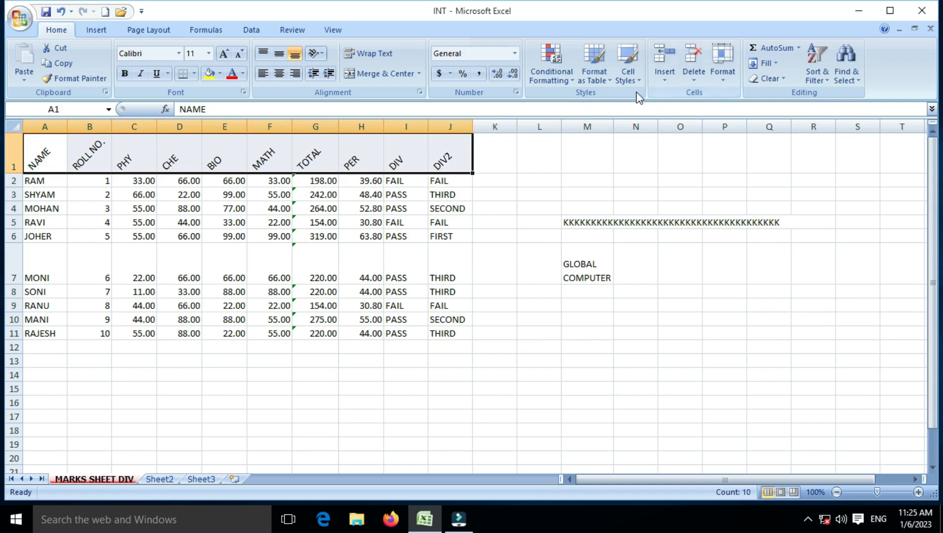
- Give the headers NAME through DIV2 the AddisonLibbySH font in red via Format Cells
left_click(728, 79)
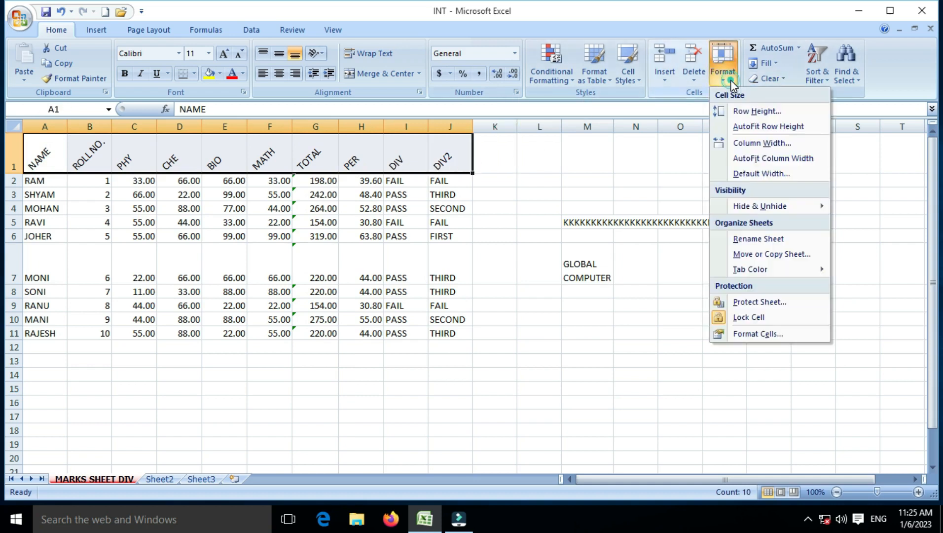
left_click(756, 333)
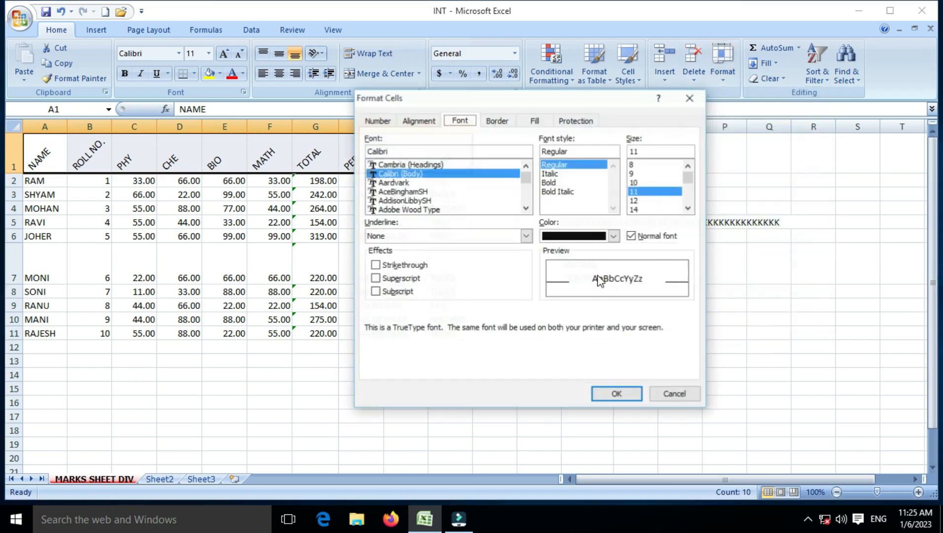
left_click(456, 200)
left_click(590, 232)
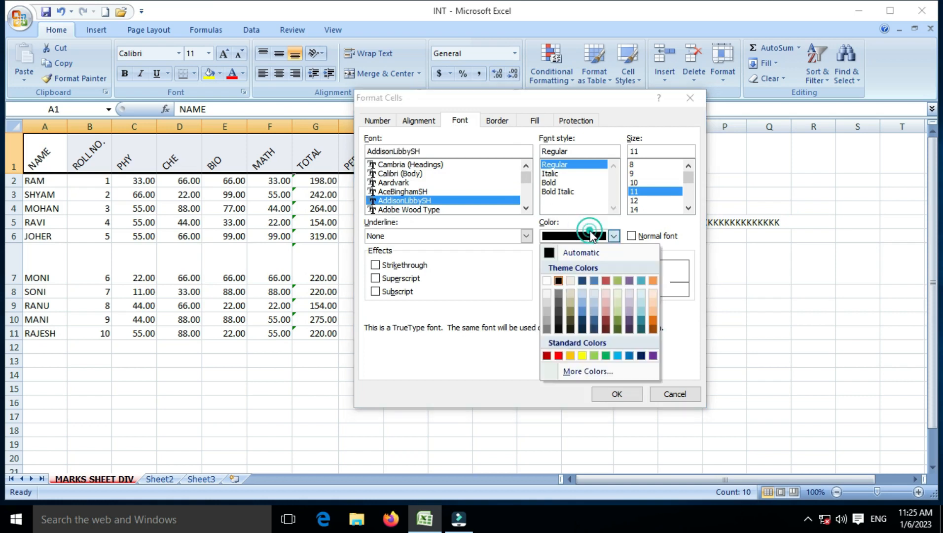
left_click(559, 355)
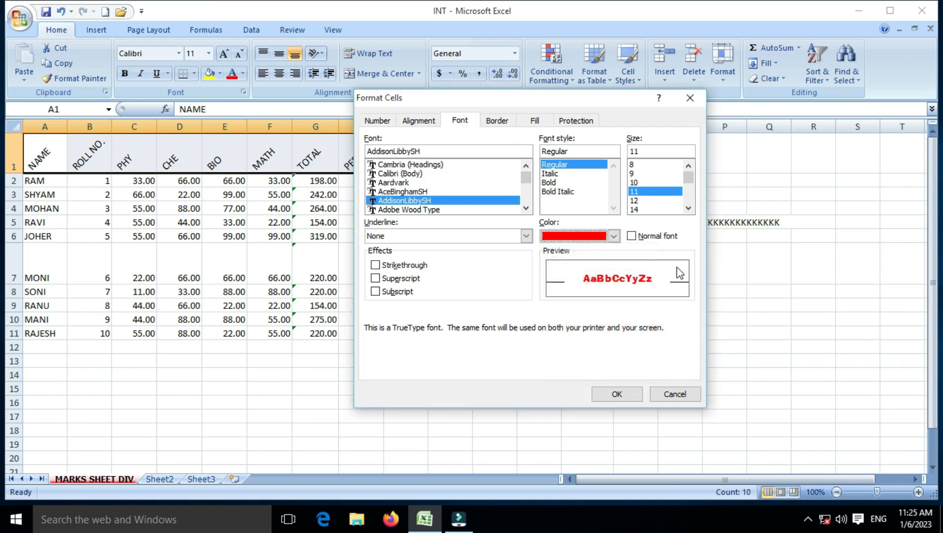
left_click(627, 393)
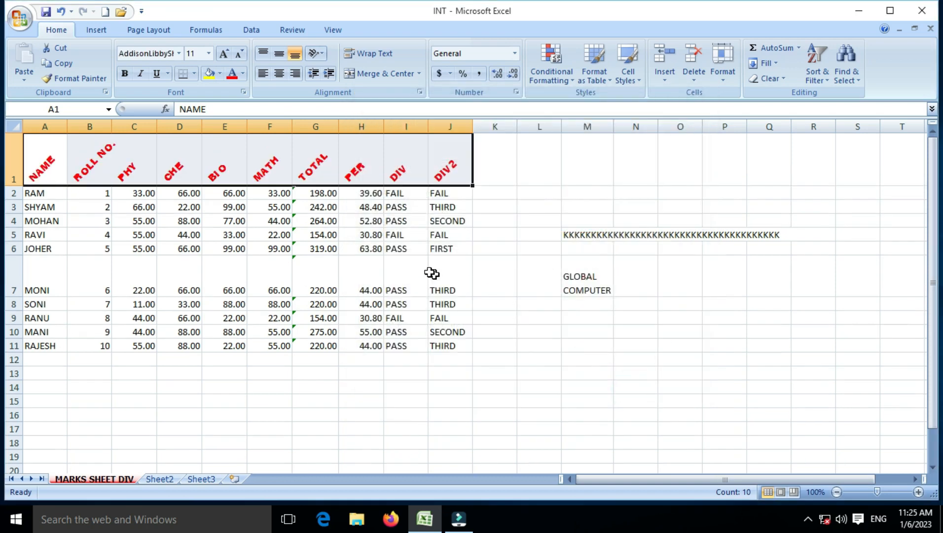
left_click(359, 246)
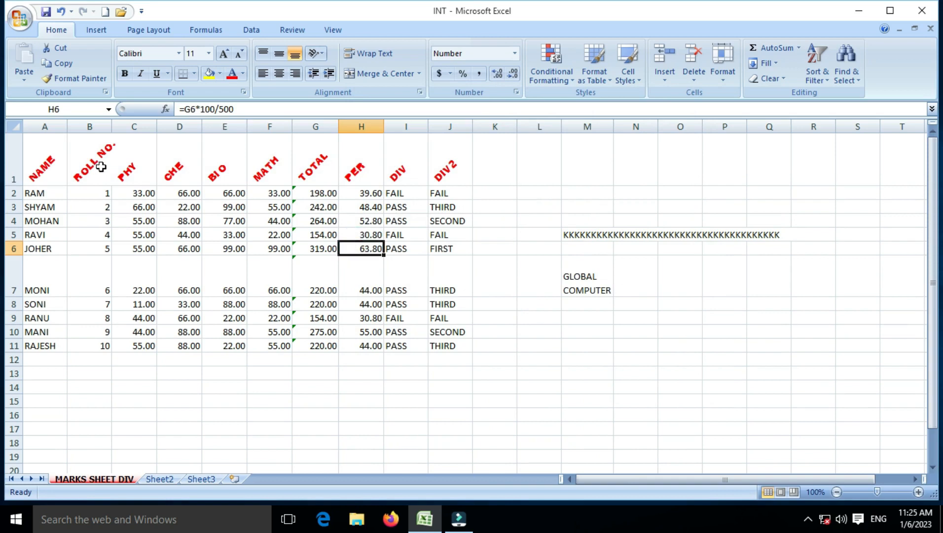
- Give header row NAME through DIV2 a double-line outline border, undoing the diagonal lines
left_click_drag(63, 157, 433, 178)
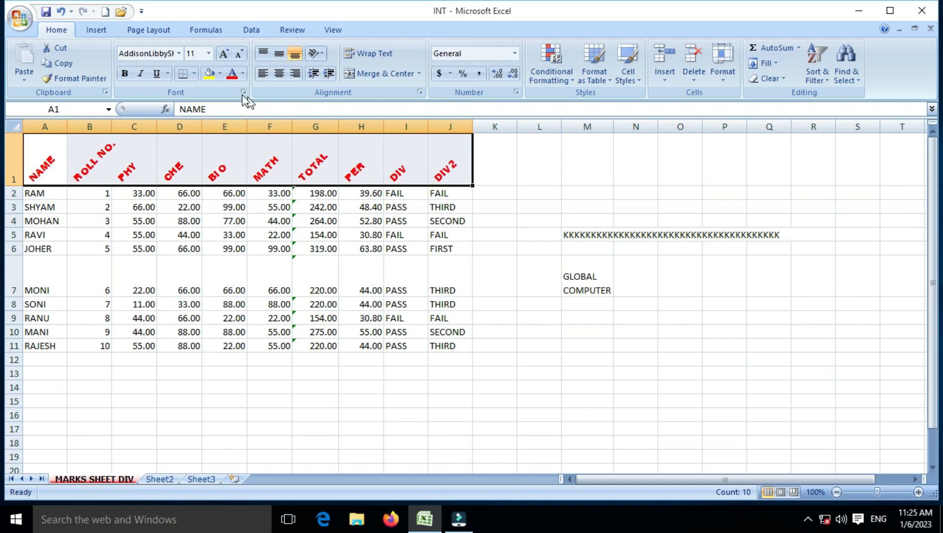
left_click(180, 54)
left_click(180, 53)
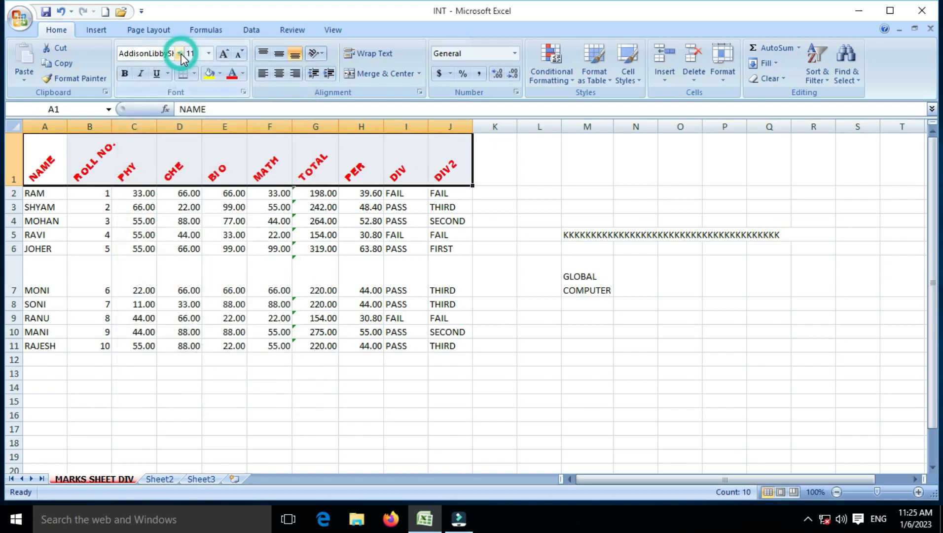
left_click(726, 82)
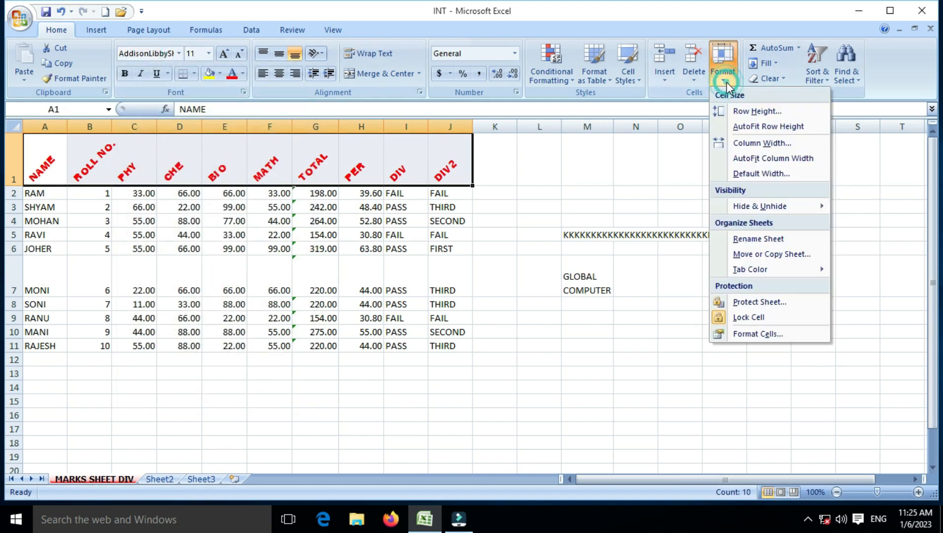
left_click(744, 335)
left_click(501, 123)
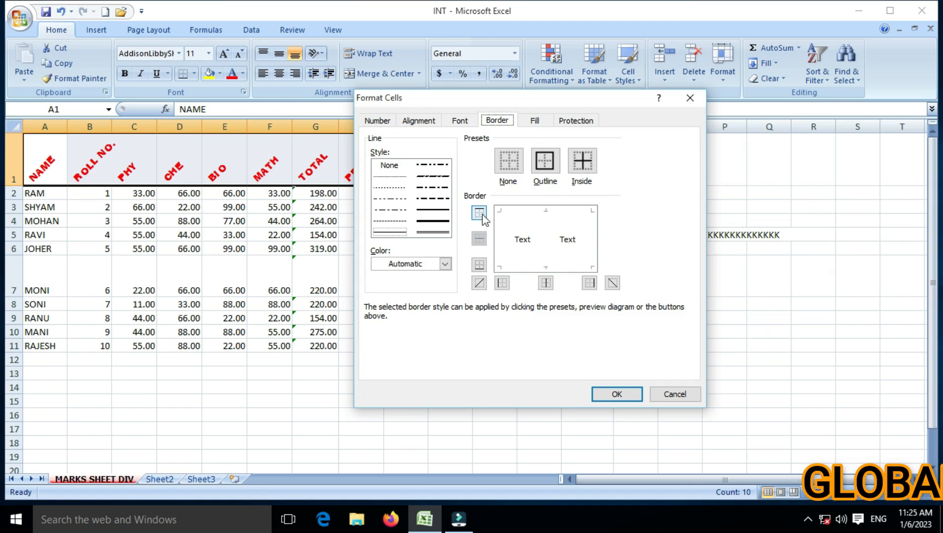
left_click(547, 166)
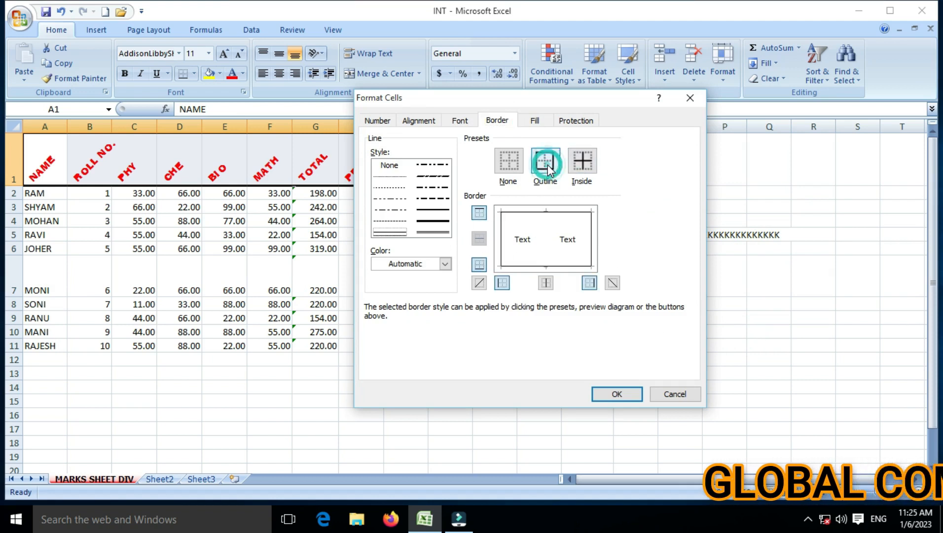
left_click(409, 206)
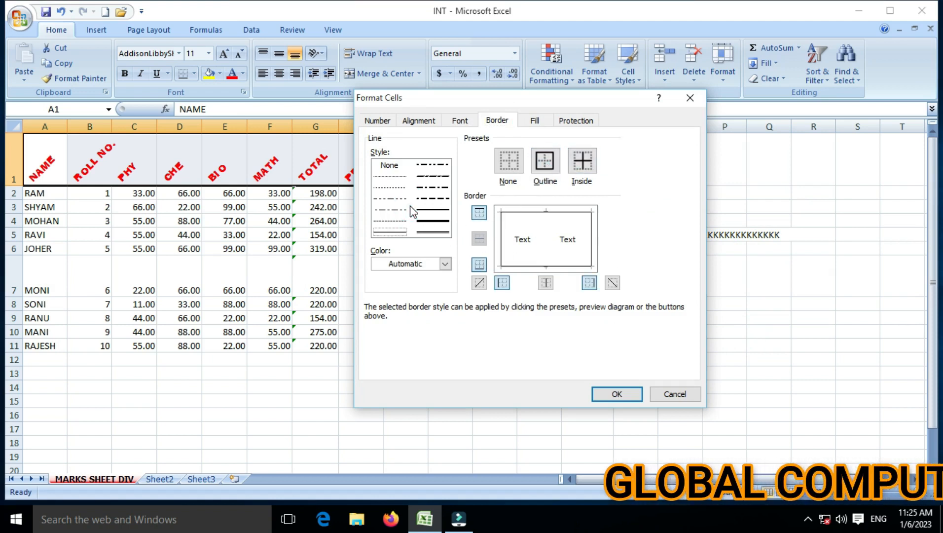
left_click(441, 234)
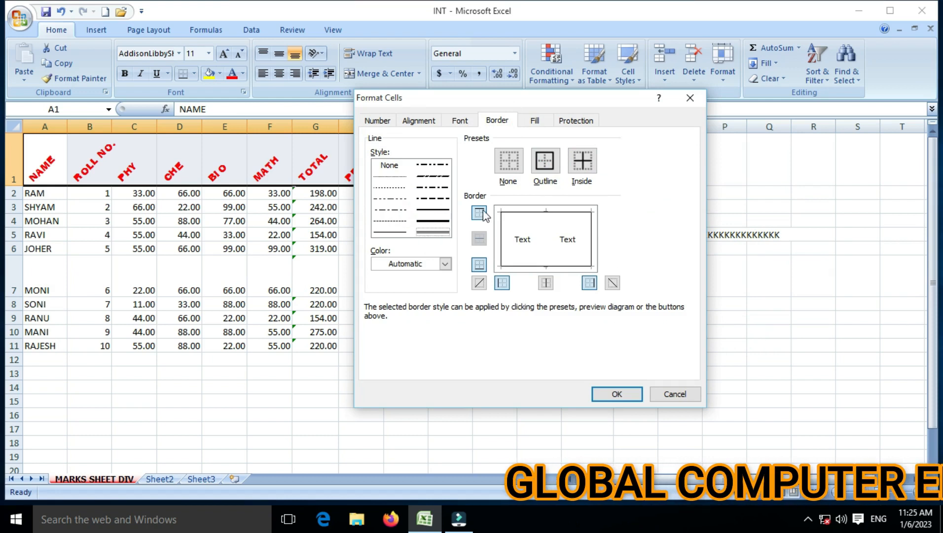
left_click(622, 394)
left_click(407, 330)
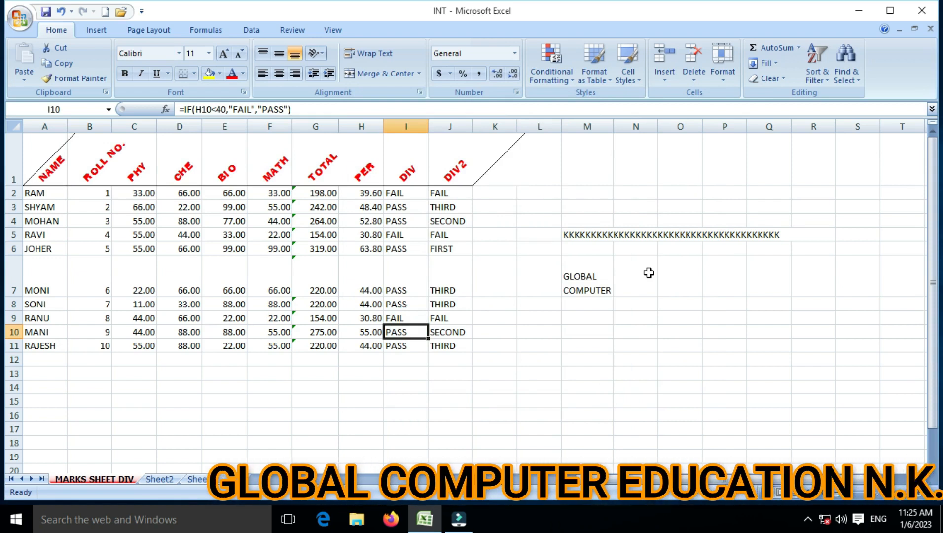
key("ctrl+z")
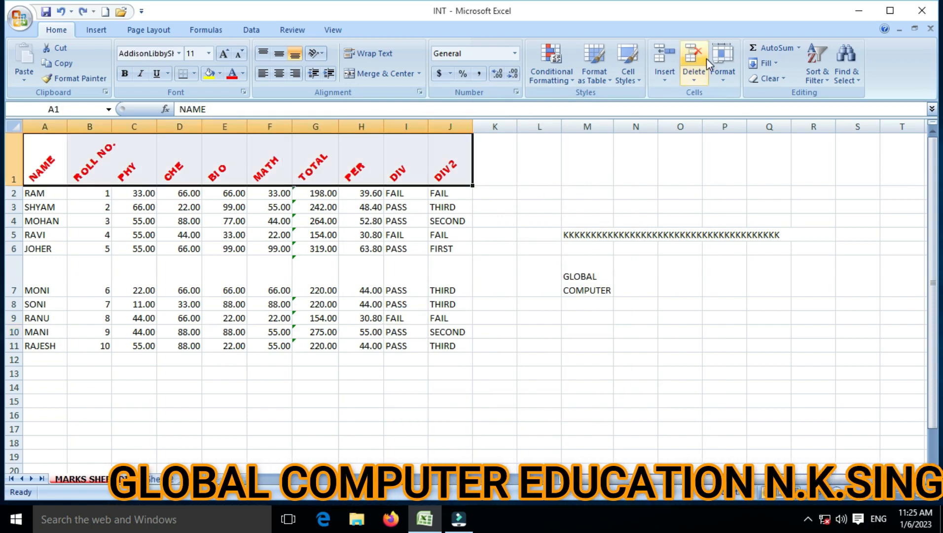
left_click(721, 63)
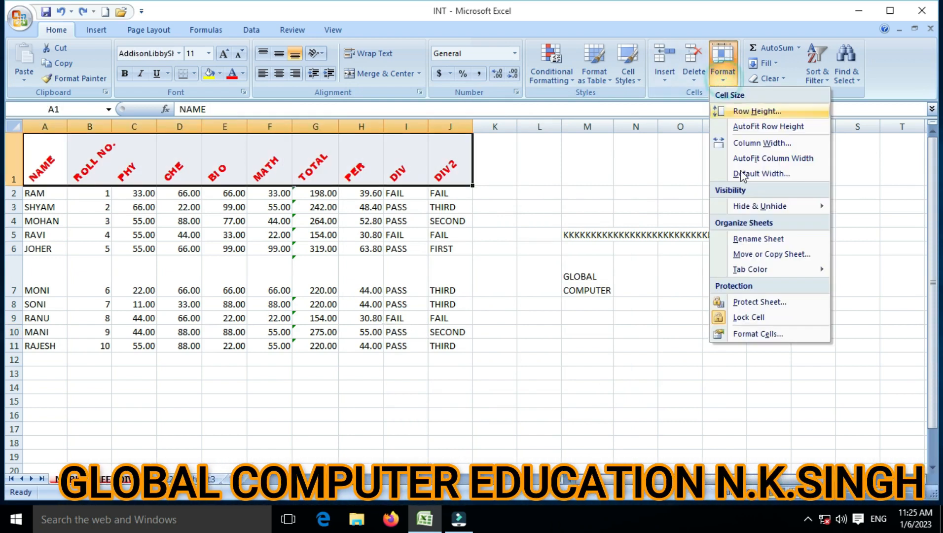
left_click(751, 334)
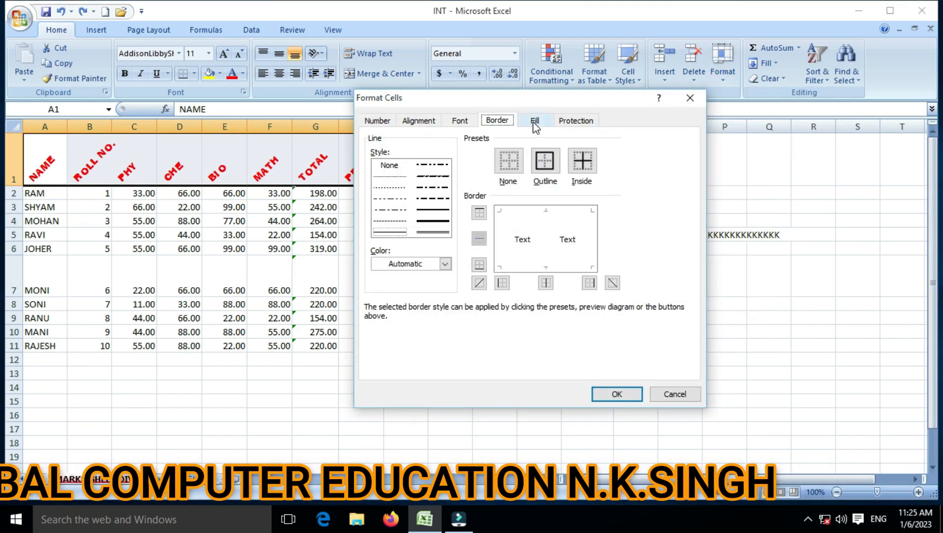
left_click(535, 120)
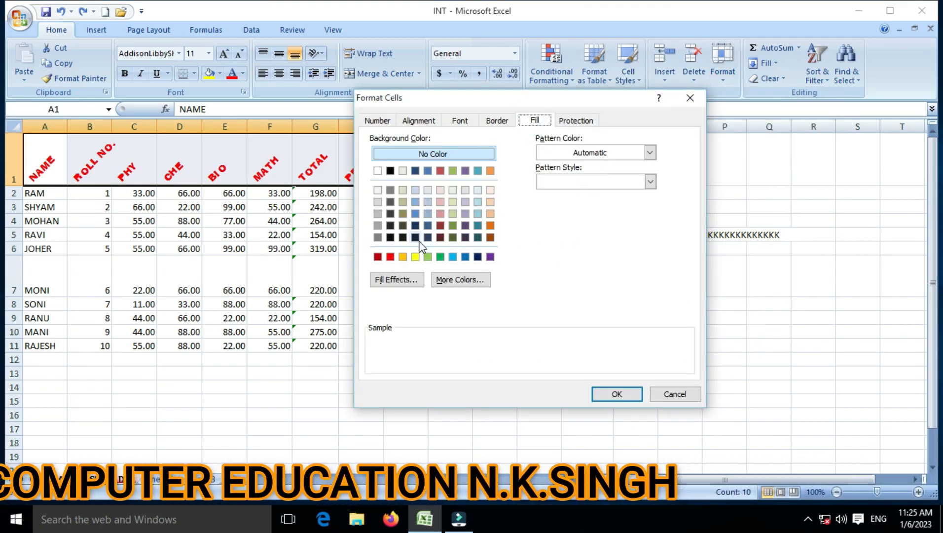
left_click(427, 225)
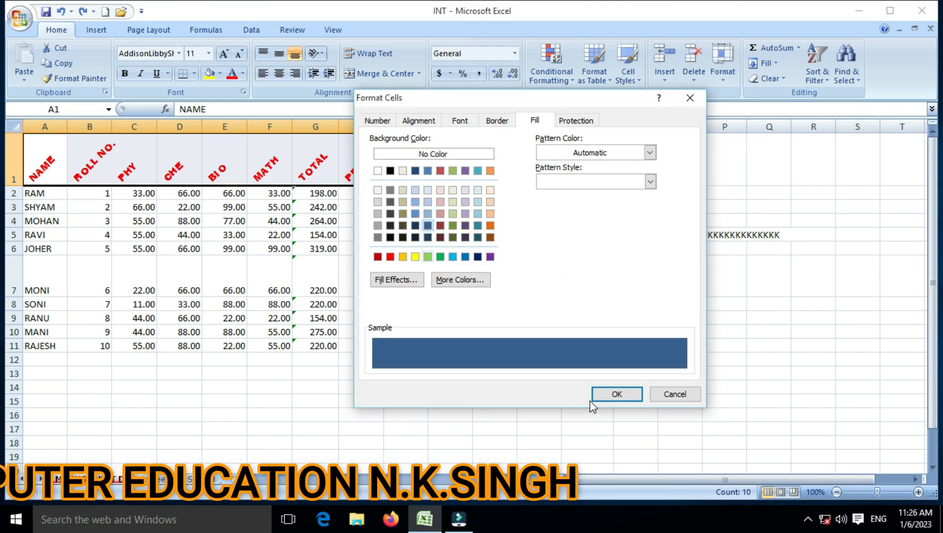
left_click(603, 398)
left_click(326, 319)
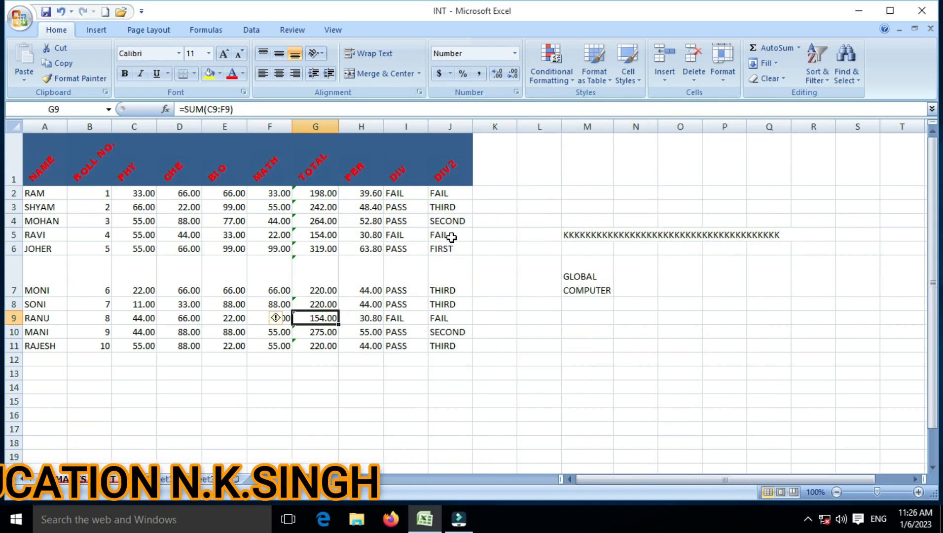
key("ctrl+z")
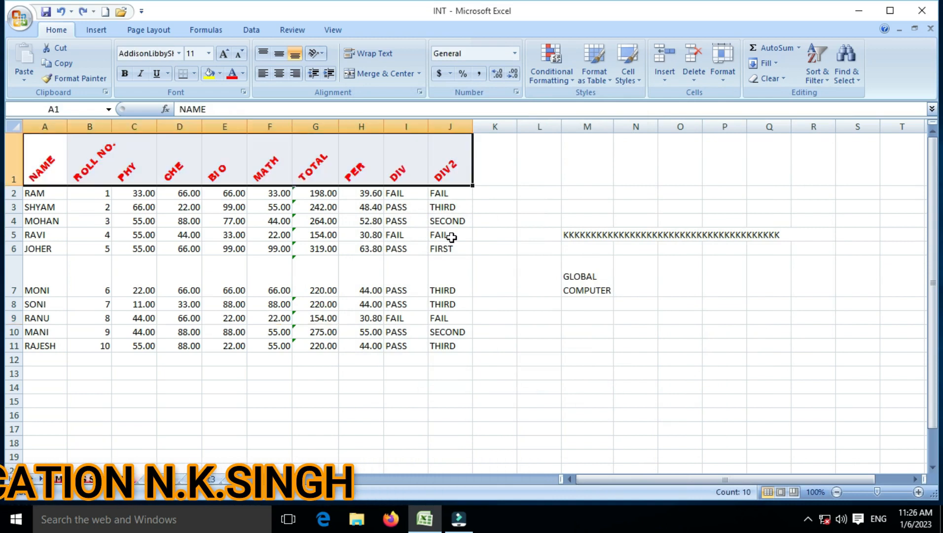
left_click(737, 83)
left_click(744, 329)
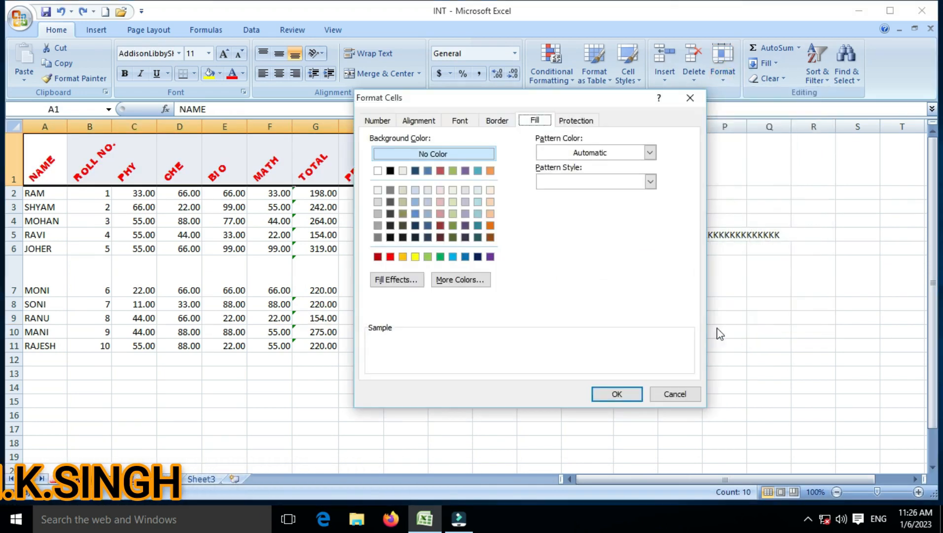
left_click(580, 122)
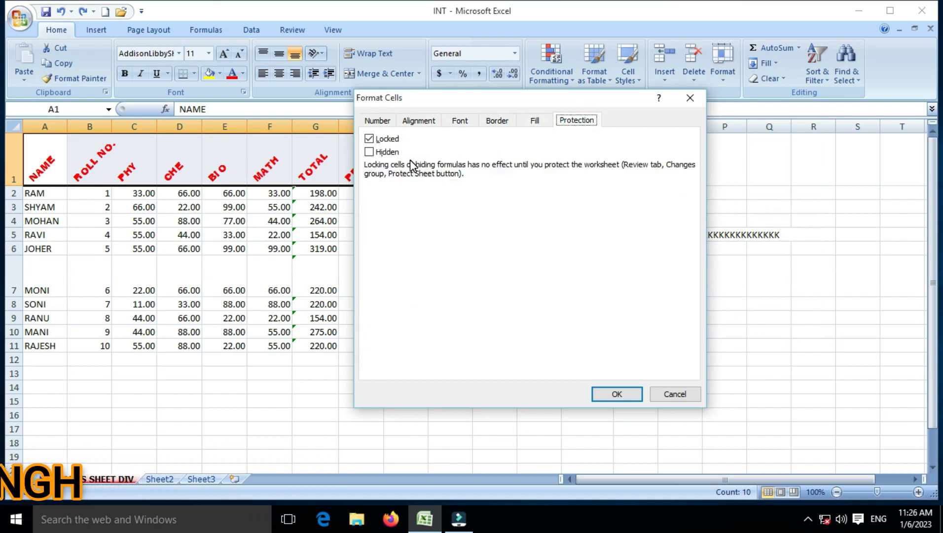
left_click(385, 121)
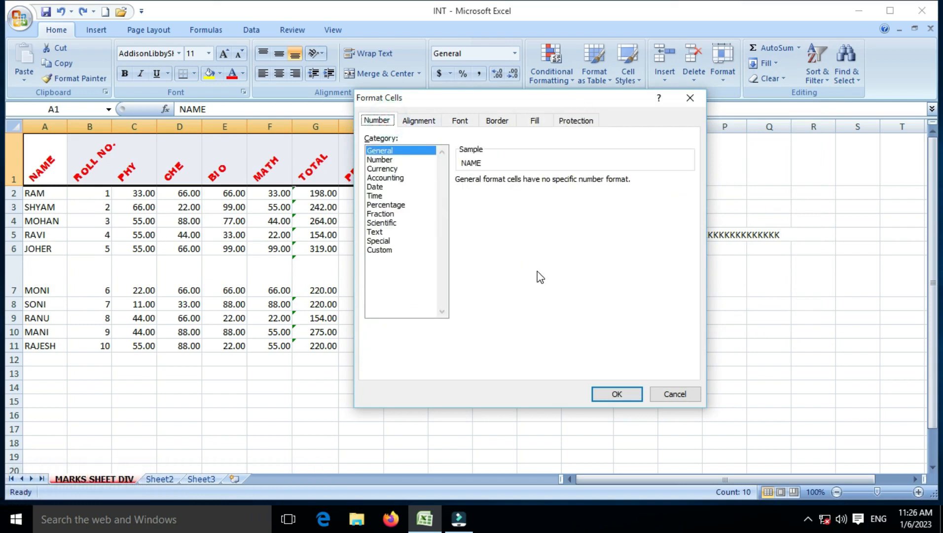
left_click(667, 394)
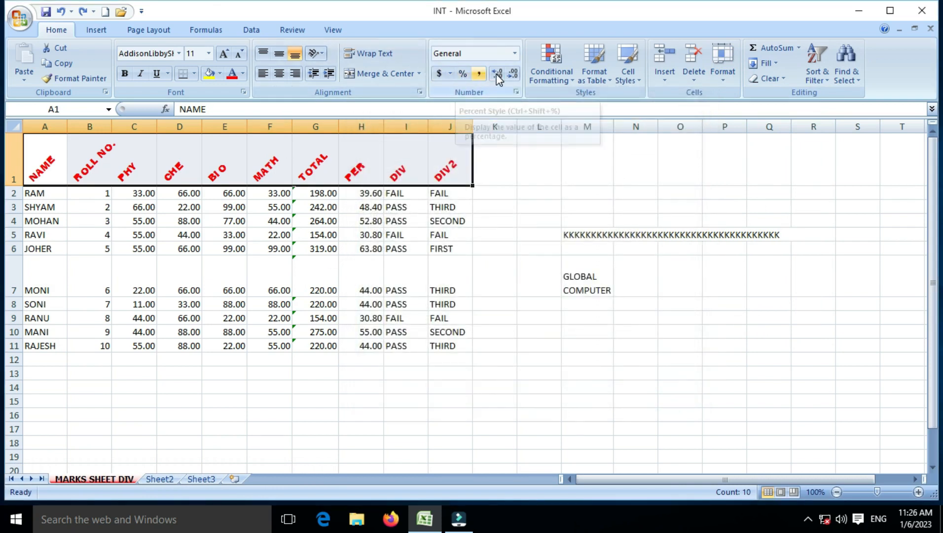
left_click(513, 54)
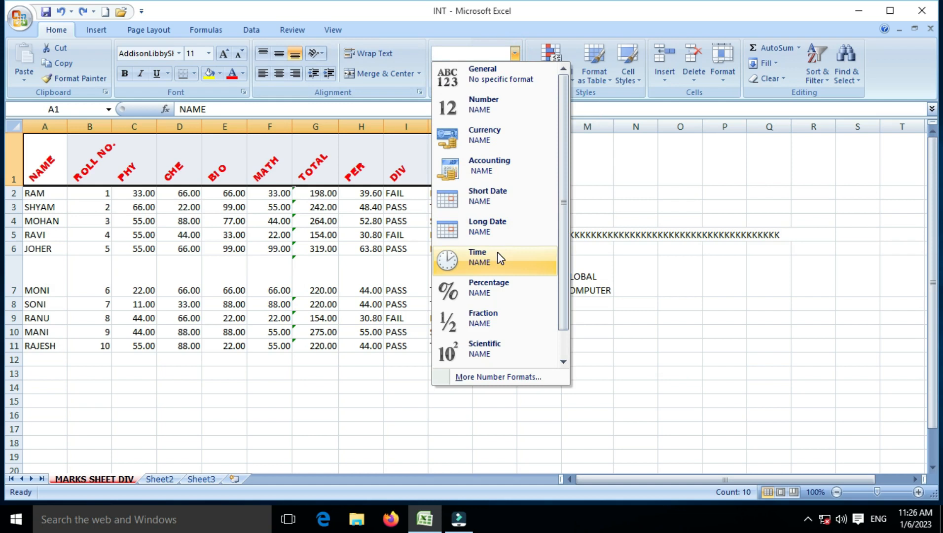
left_click(265, 245)
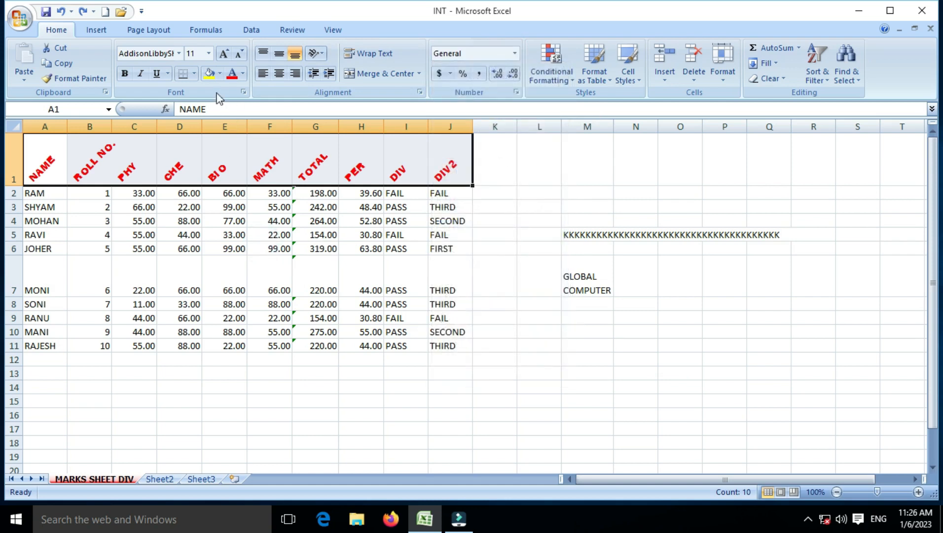
left_click(180, 53)
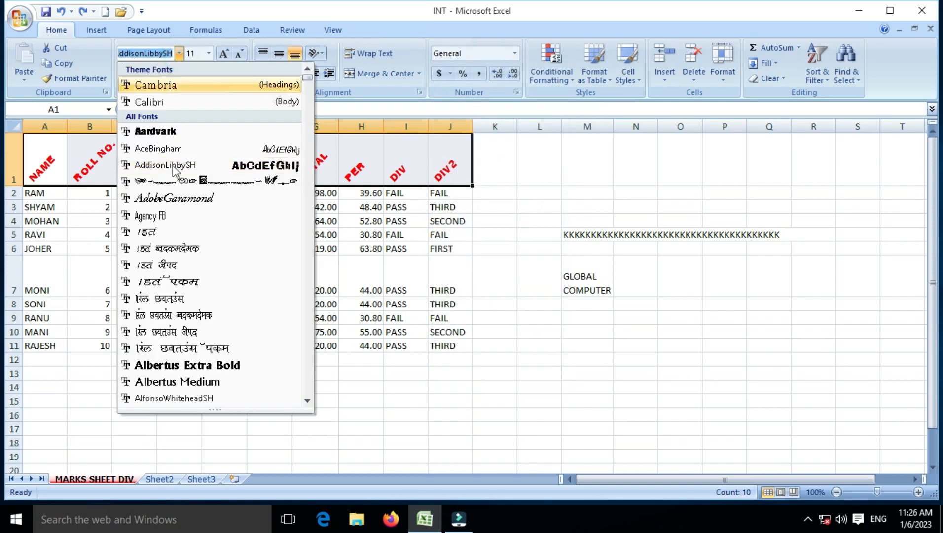
left_click(371, 258)
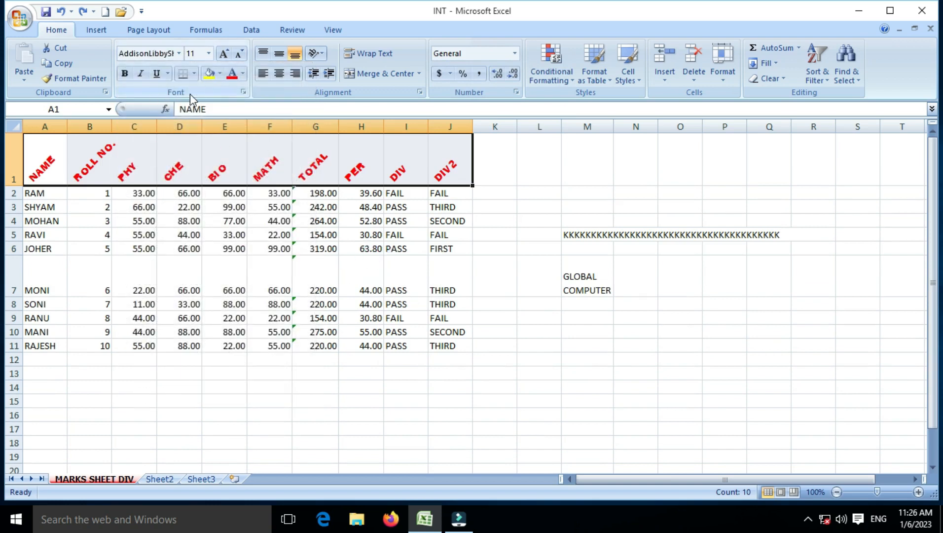
left_click(243, 93)
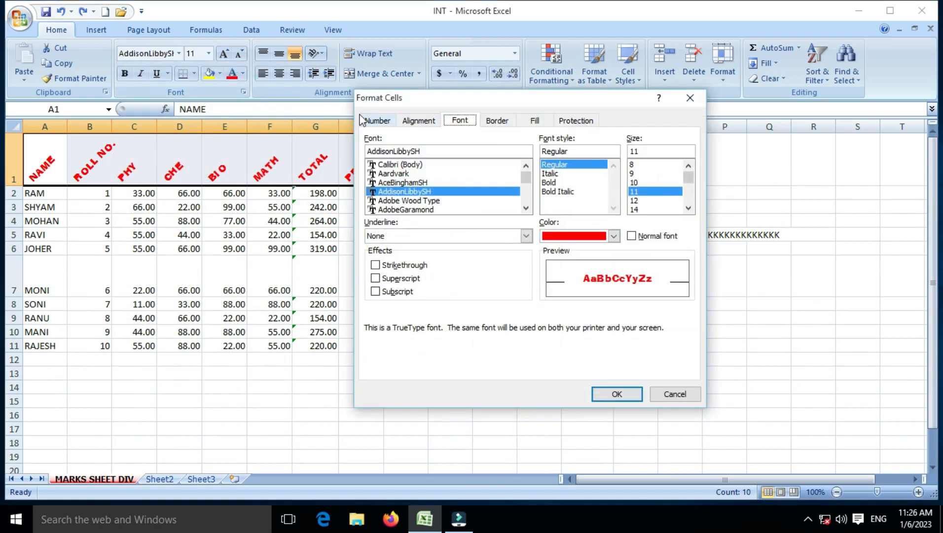
left_click(666, 394)
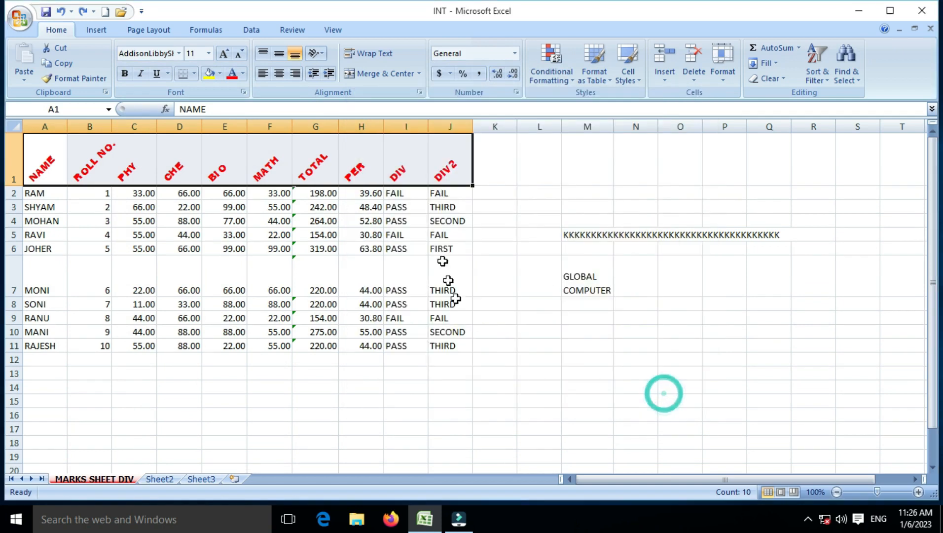
left_click(420, 92)
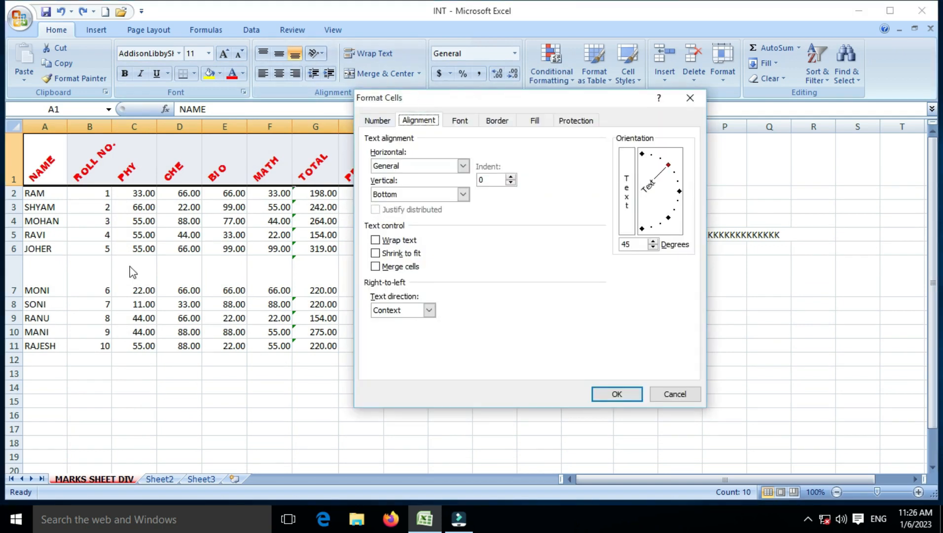
left_click(674, 394)
left_click(516, 92)
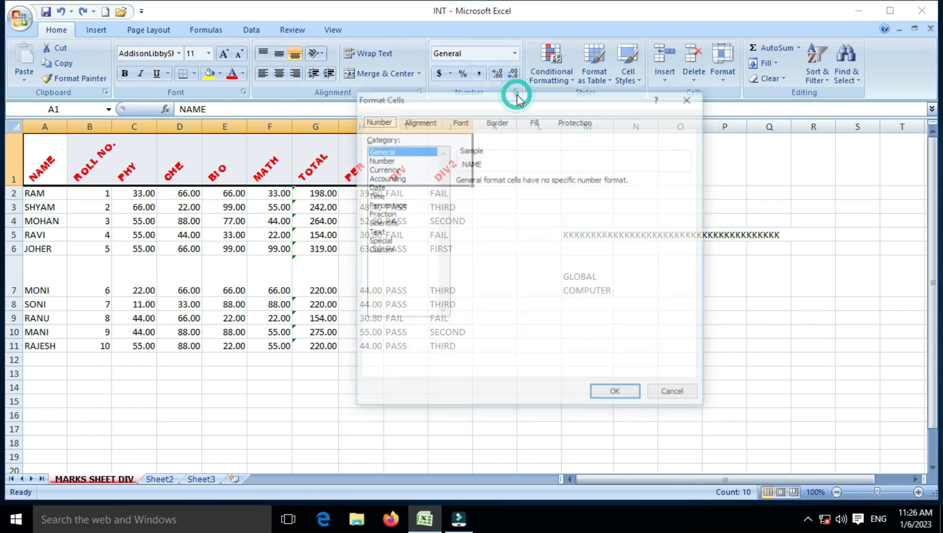
left_click(390, 161)
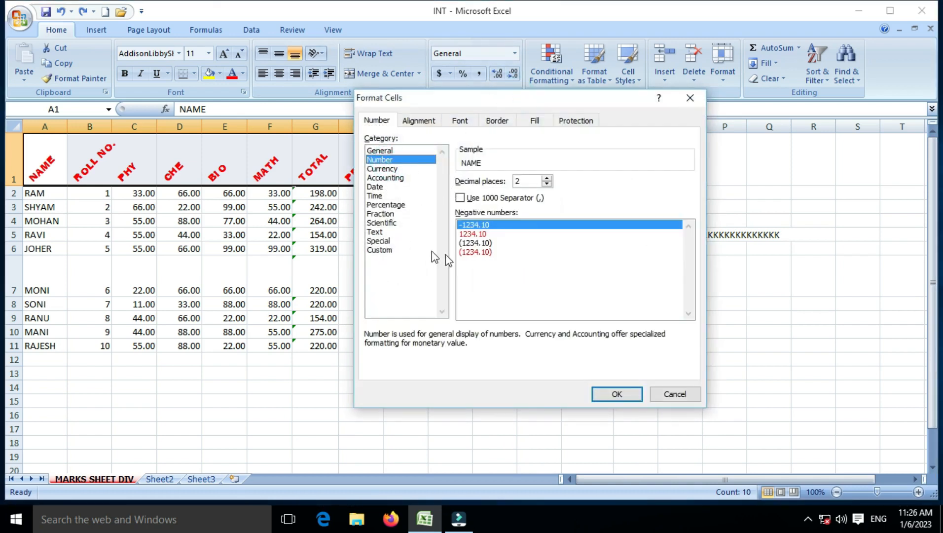
left_click(671, 395)
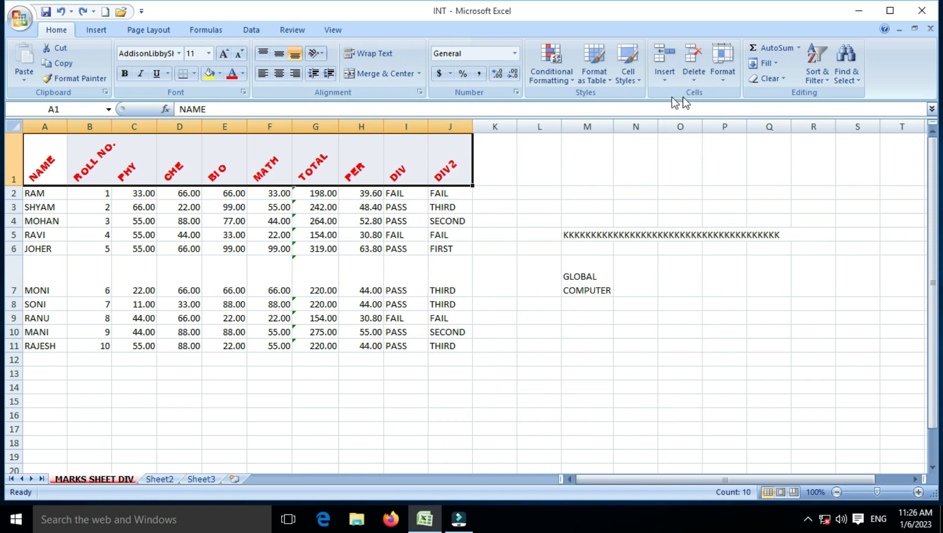
left_click(722, 81)
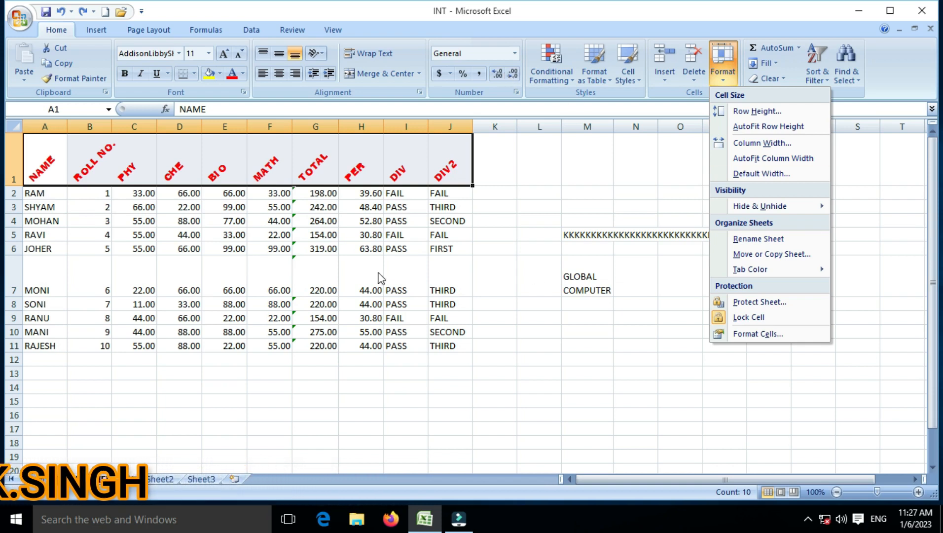
left_click(325, 222)
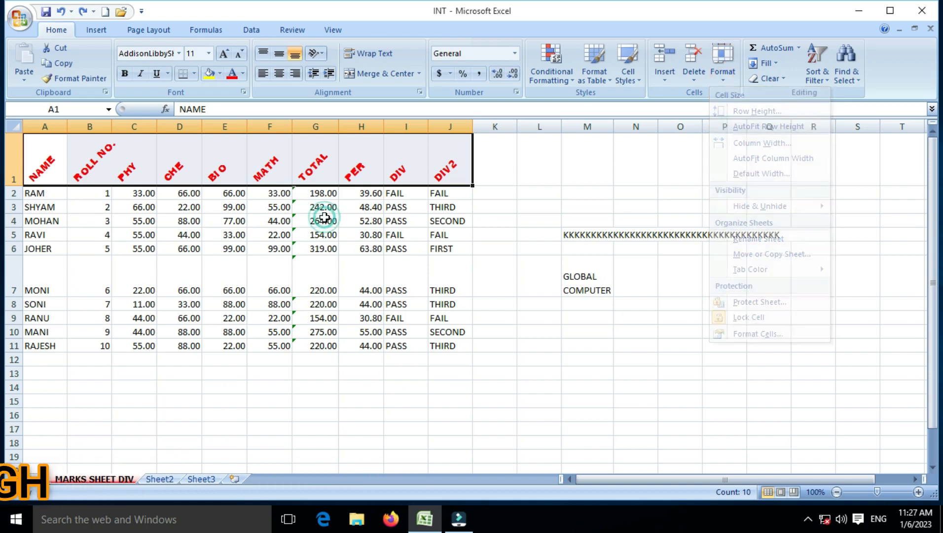
left_click(325, 220)
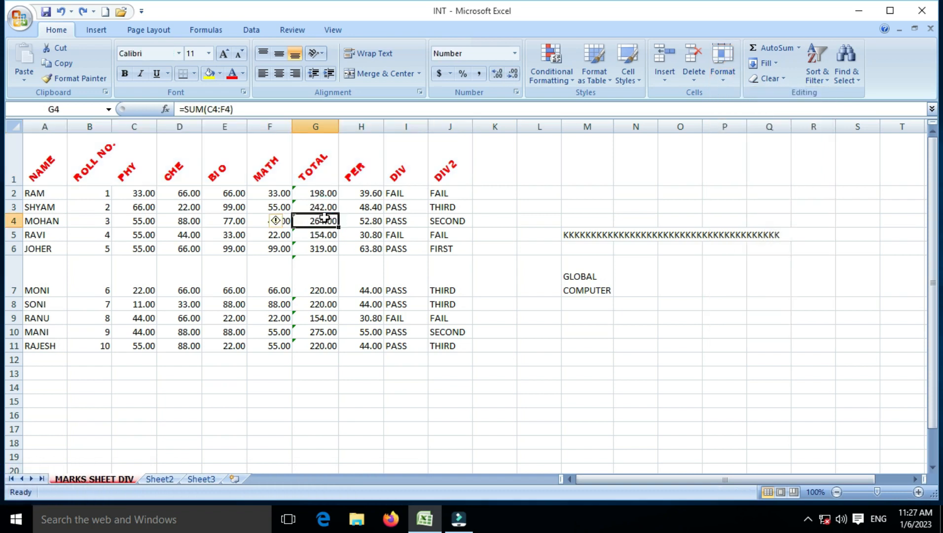